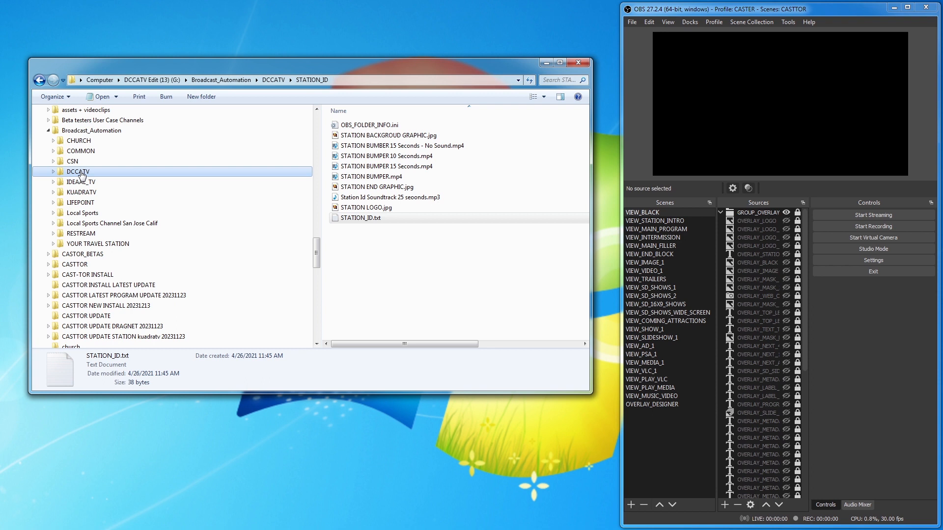
- Expand the DCCATV folder and view its CUSTOM and STATION_SCHEDULE contents, widening the window to show the full schedule file names
left_click(53, 171)
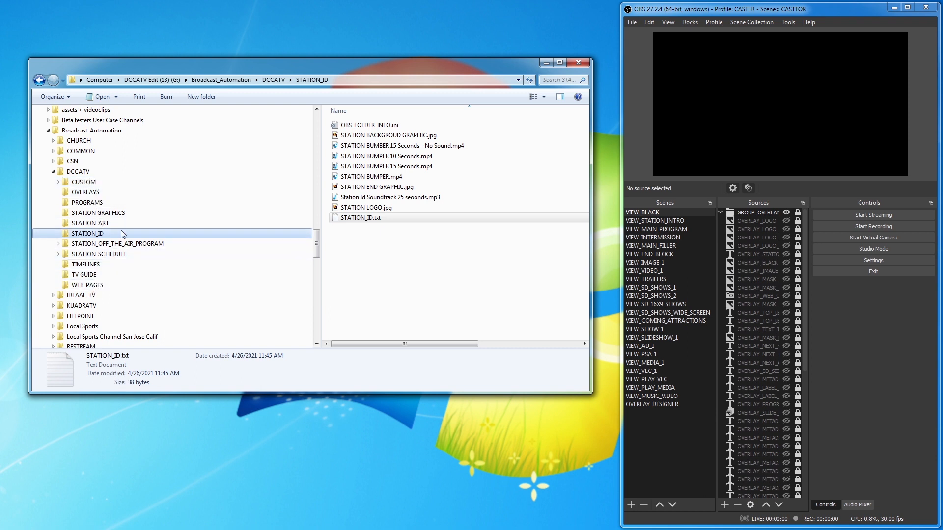
left_click(89, 182)
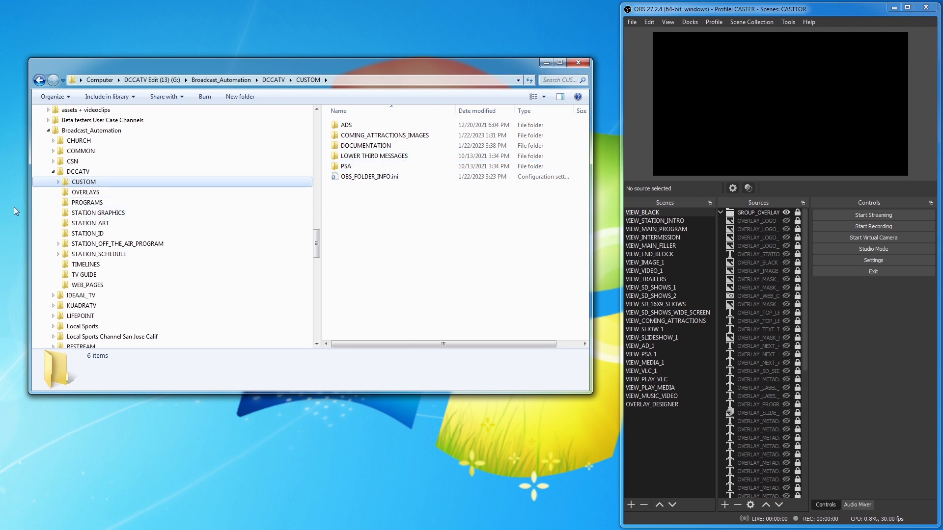
left_click(68, 257)
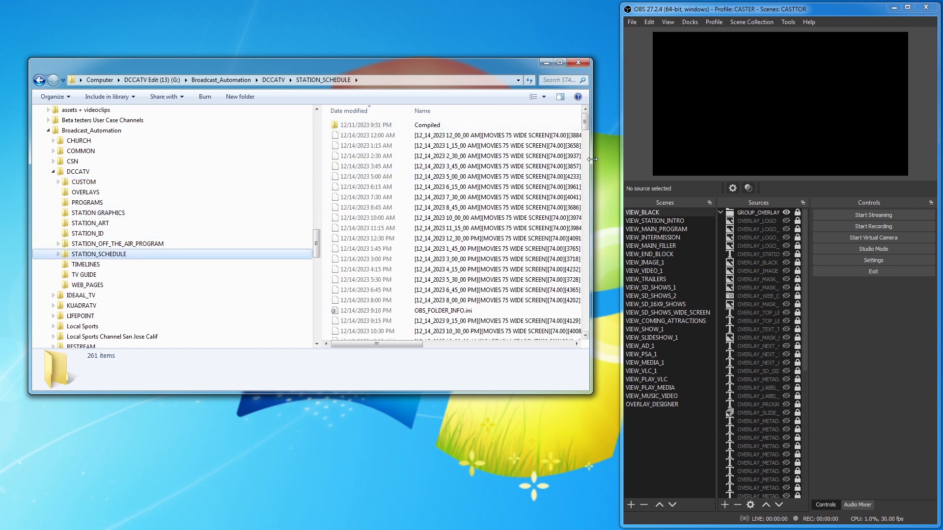
left_click_drag(591, 160, 868, 154)
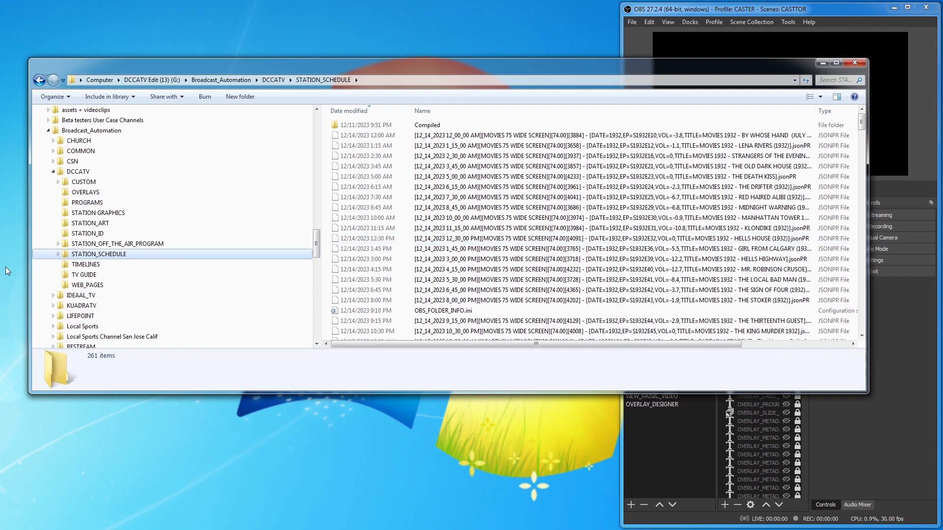
- Open DCCATV's STATION_ID folder and preview its files as large and extra large icons, then return to the Details view
left_click(81, 235)
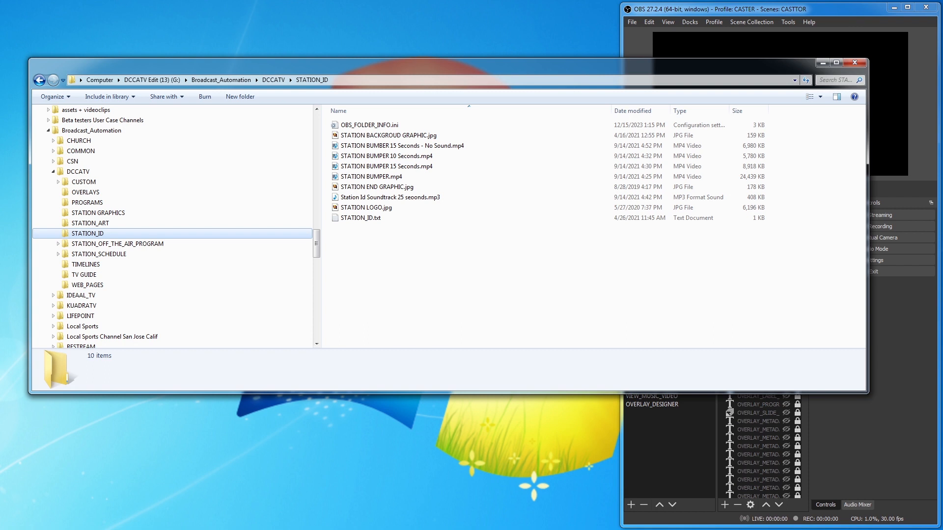
mouse_move(0, 462)
left_mouse_down()
mouse_move(45, 439)
mouse_move(239, 161)
mouse_move(334, 256)
mouse_move(353, 254)
left_mouse_up()
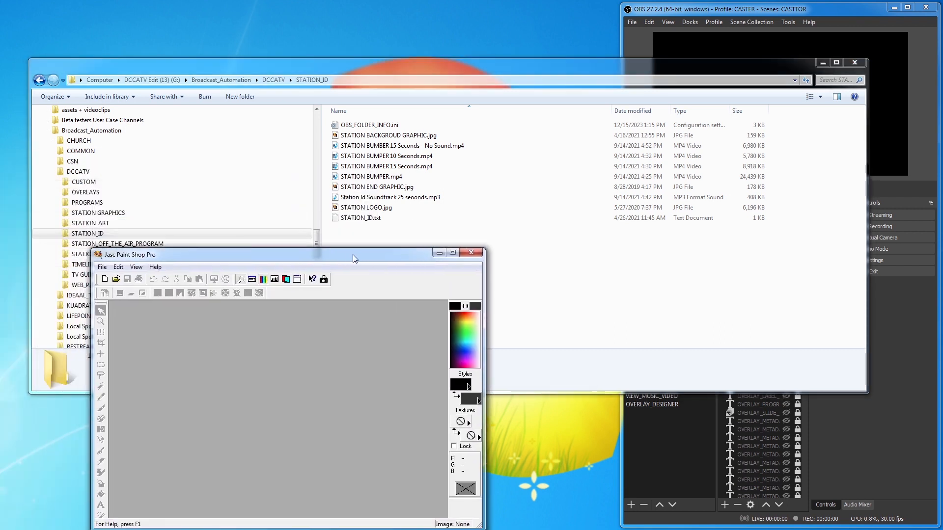
left_click(820, 97)
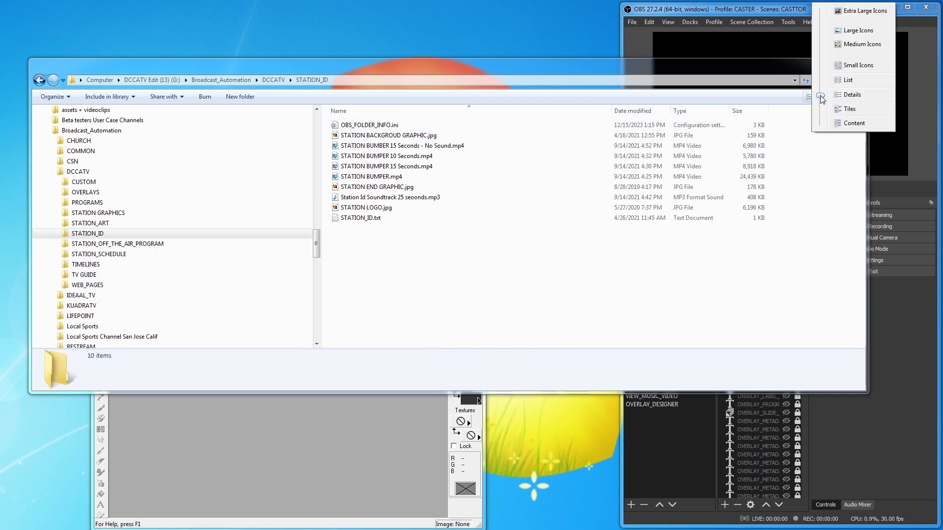
left_click(855, 31)
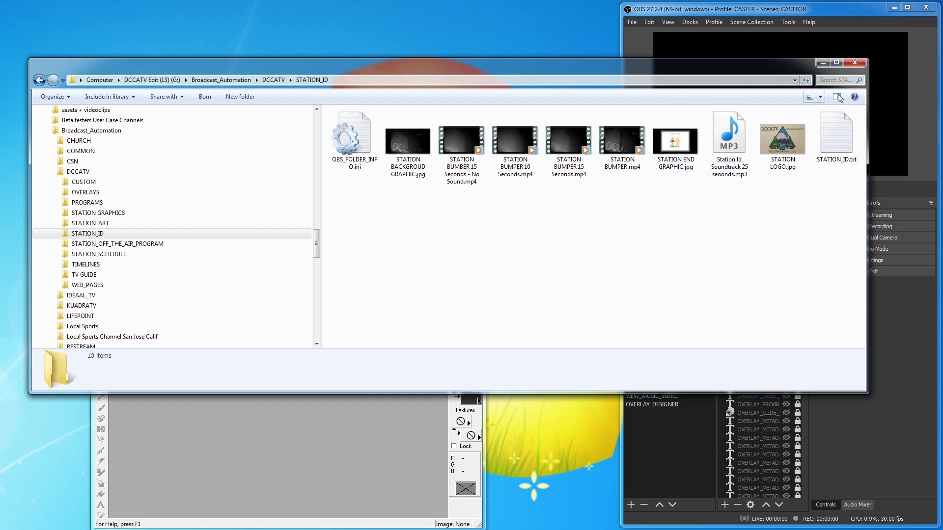
left_click(820, 97)
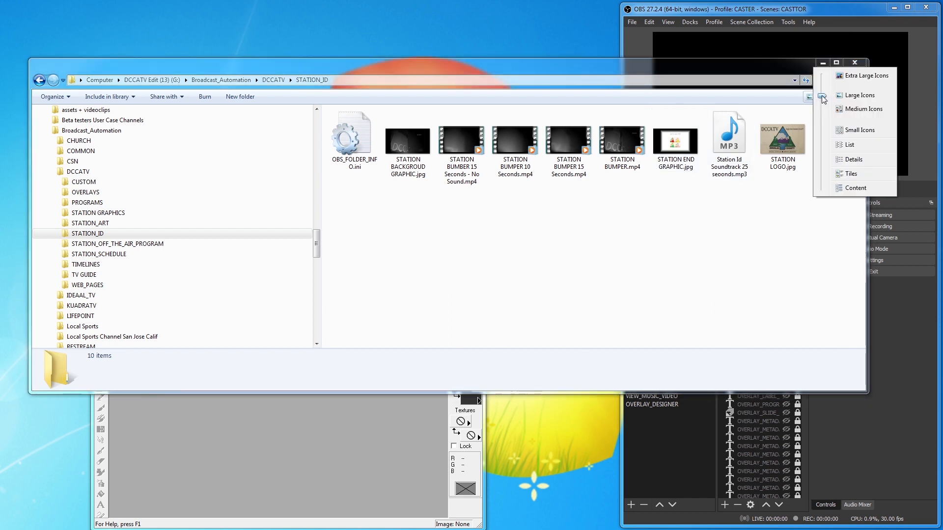
left_click(858, 77)
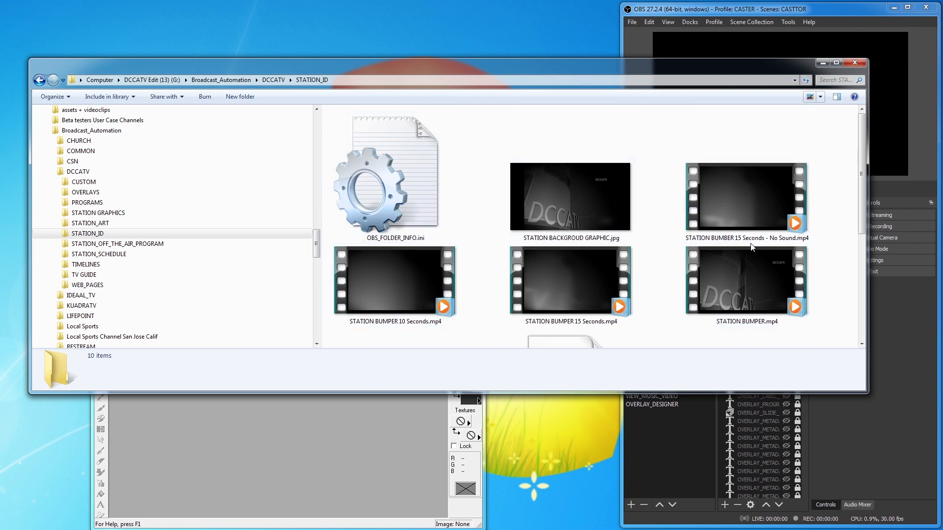
left_click(820, 99)
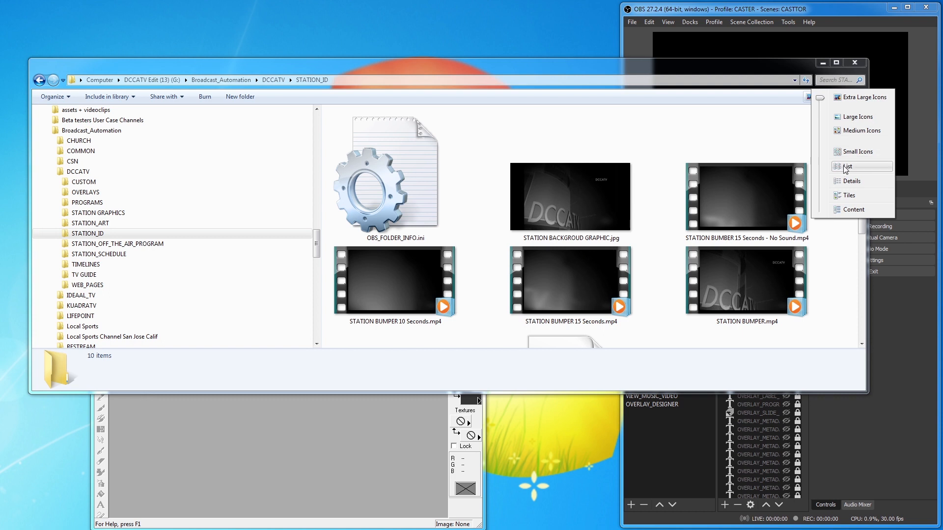
left_click(851, 181)
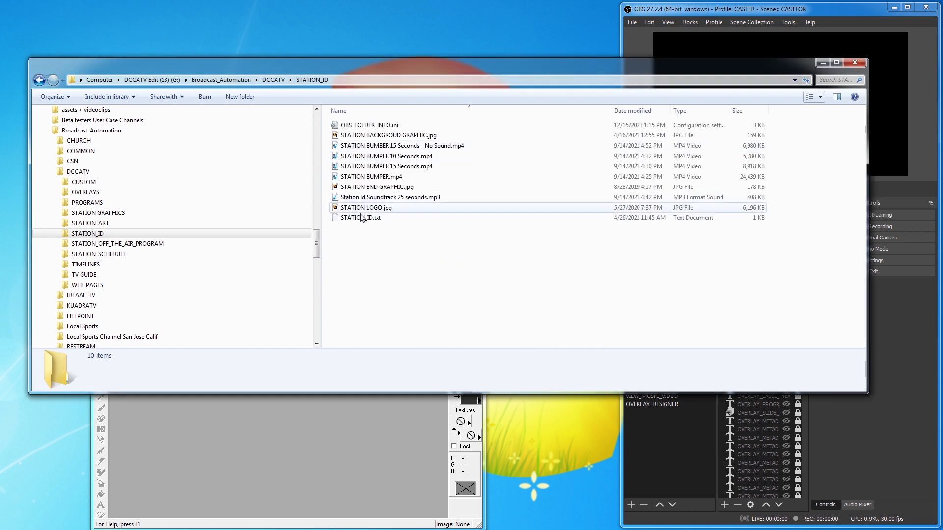
- Arrange the file window and the Paint Shop Pro window so the STATION_ID file list and the image workspace are both accessible
left_click_drag(424, 81, 428, 31)
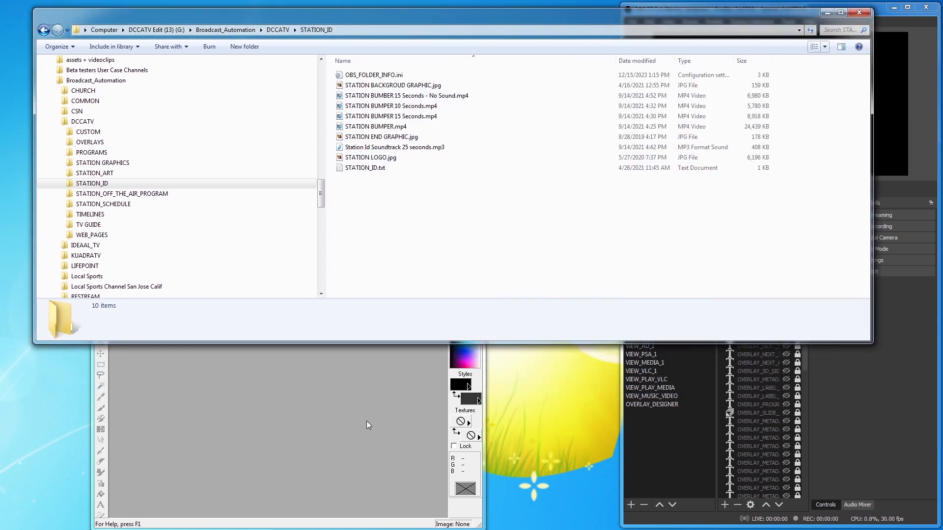
left_click(369, 421)
mouse_move(375, 255)
left_mouse_down()
mouse_move(503, 215)
mouse_move(504, 236)
left_mouse_up()
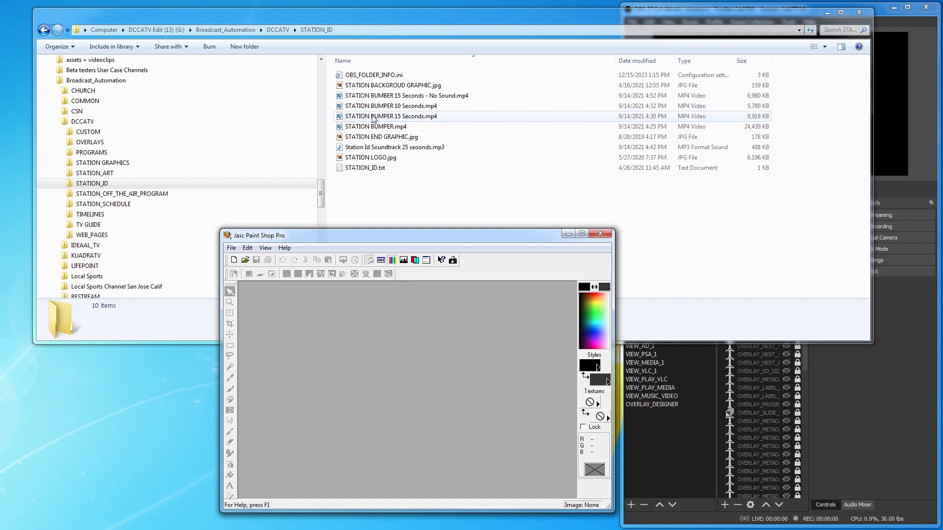
- Play STATION BUMPER 15 Seconds.mp4 from the DCCATV STATION_ID folder and close the media player
left_click(338, 118)
double_click(339, 117)
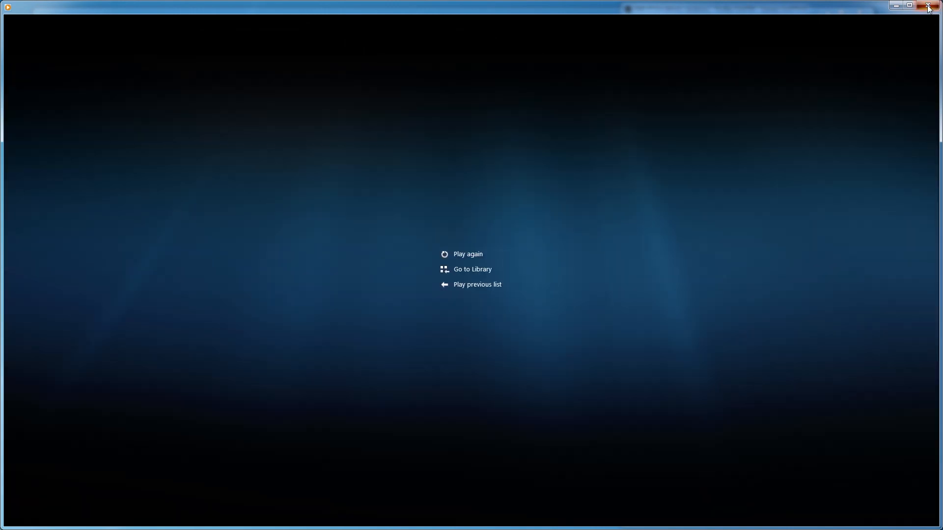
left_click(928, 7)
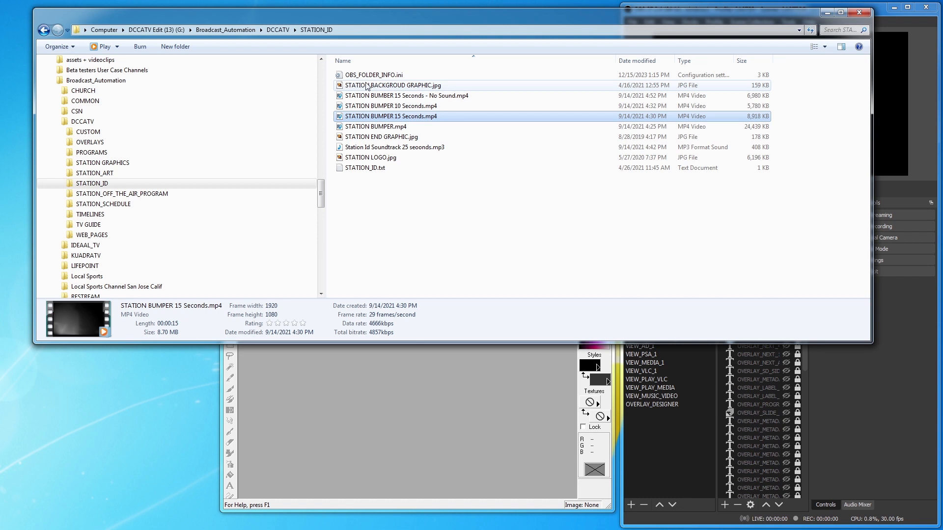
- Open DCCATV's STATION BACKGROUD GRAPHIC.jpg and STATION LOGO.jpg in Paint Shop Pro, then move its window clear of the folder tree
mouse_move(338, 87)
left_mouse_down()
mouse_move(369, 473)
mouse_move(368, 412)
left_mouse_up()
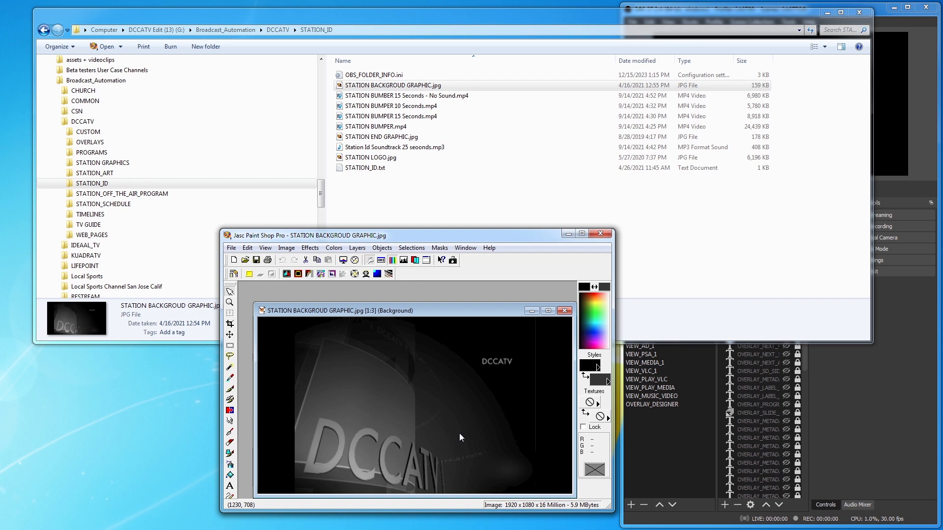
double_click(340, 158)
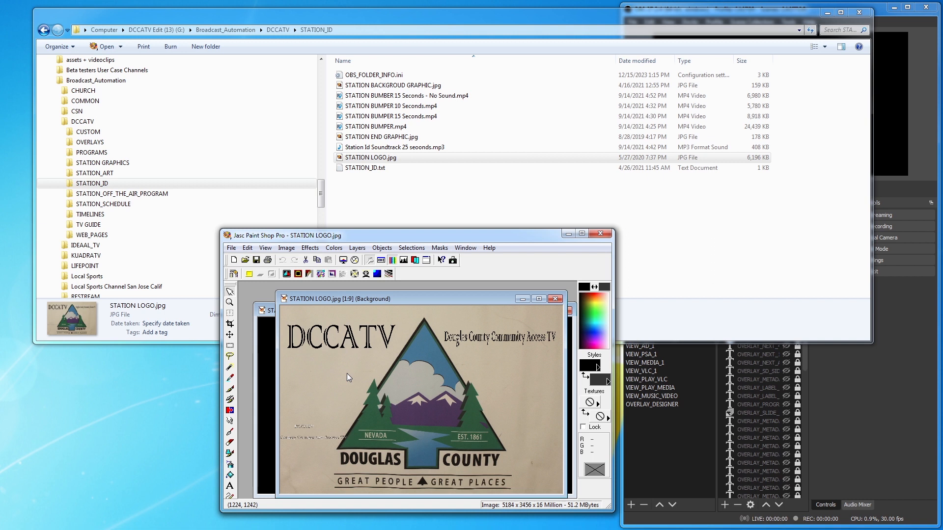
mouse_move(489, 235)
left_mouse_down()
mouse_move(357, 269)
mouse_move(343, 288)
left_mouse_up()
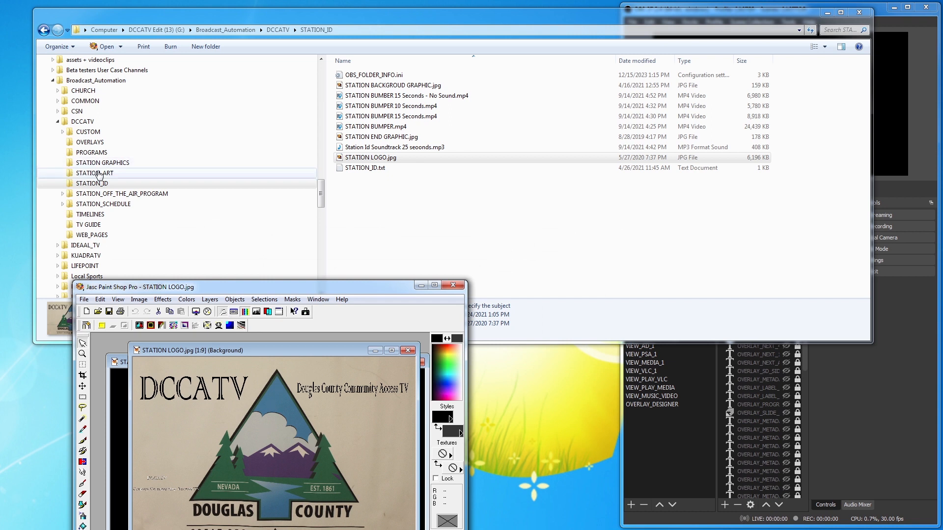
- Collapse the DCCATV folder and open the STATION_ID folder inside CSN
left_click(57, 121)
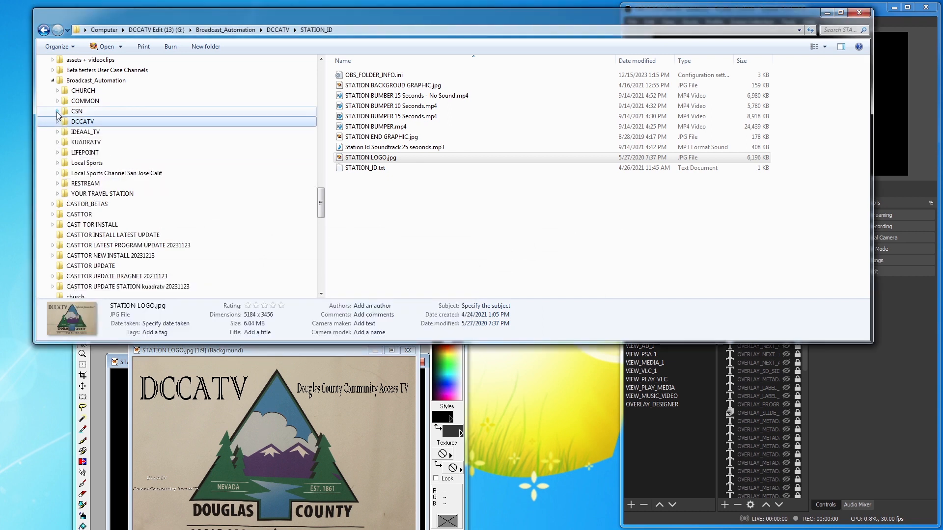
left_click(57, 111)
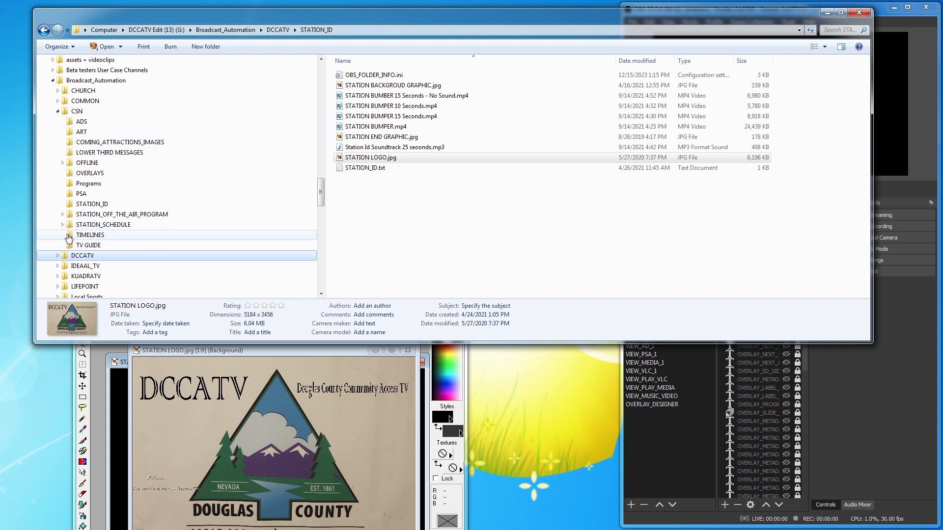
left_click(93, 205)
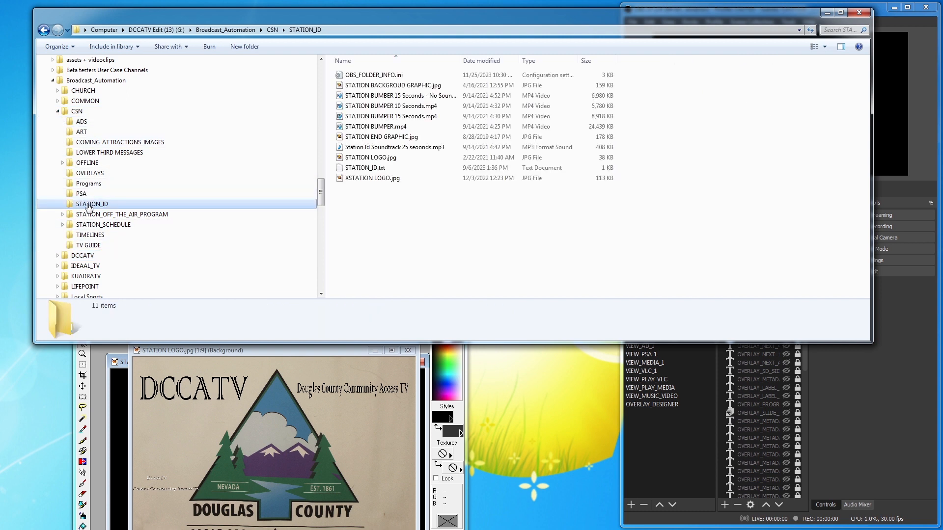
- Preview the CSN station's logo and other STATION_ID files as extra large icons, then return to the Details view
left_click(825, 46)
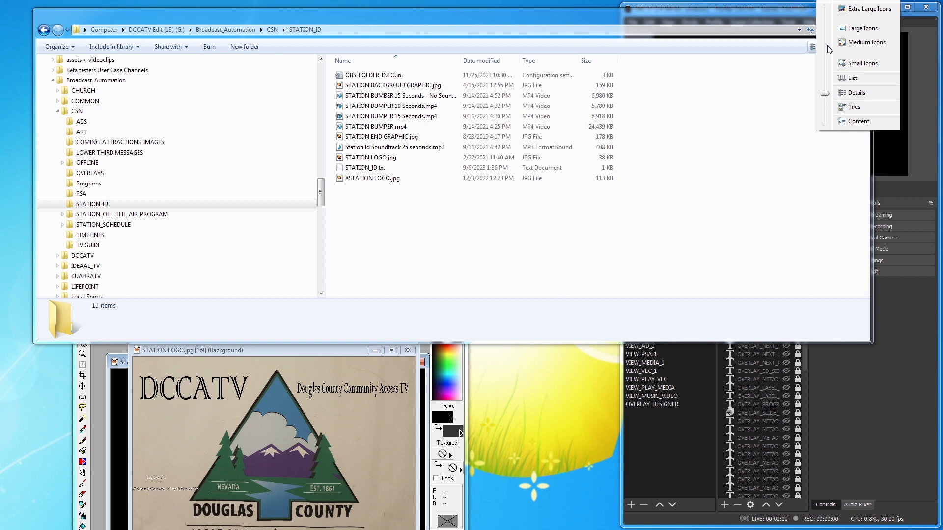
left_click(846, 14)
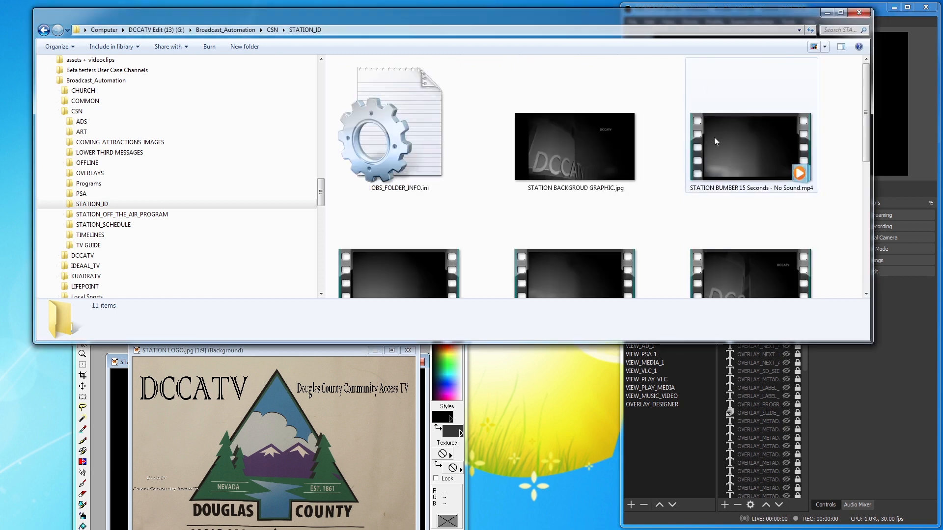
left_click_drag(866, 153, 866, 254)
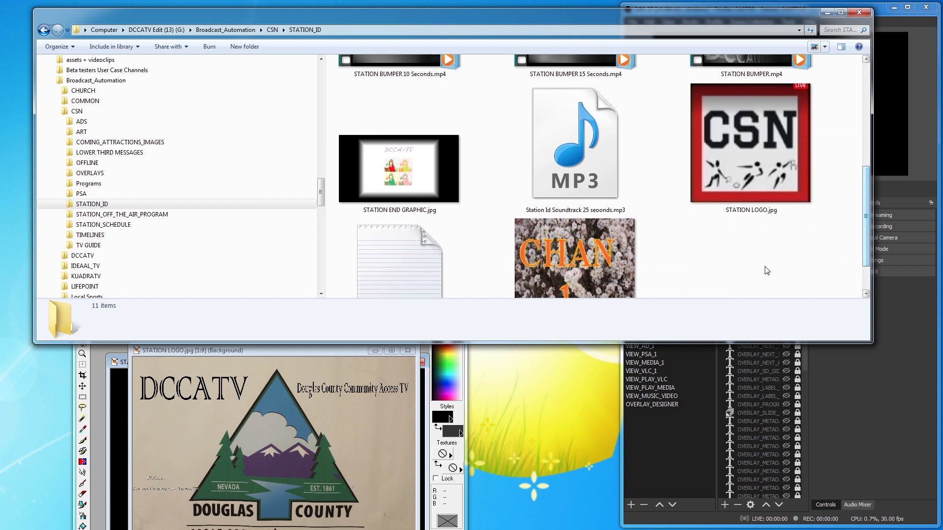
mouse_move(739, 148)
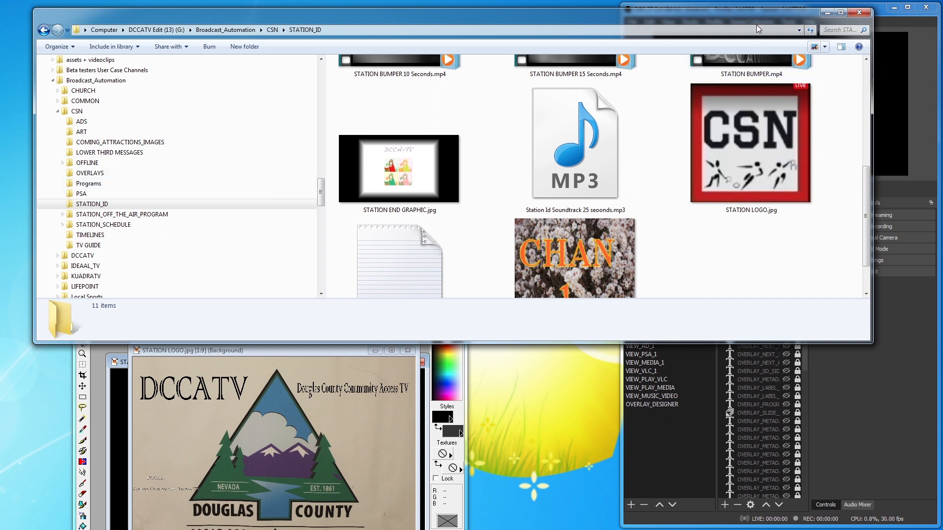
left_click(825, 48)
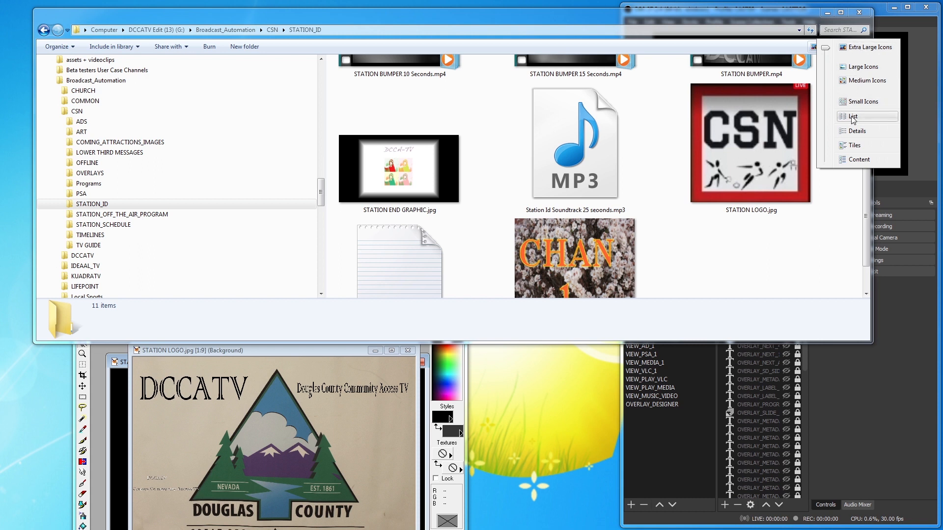
left_click(859, 132)
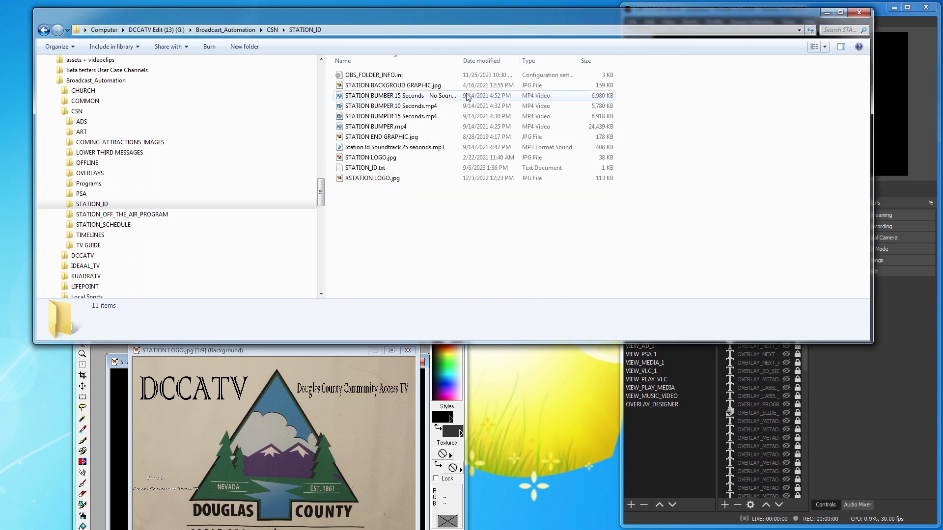
- Restore the file window's size and open CSN's STATION LOGO.jpg in Paint Shop Pro alongside the DCCATV images
left_click_drag(452, 23, 512, 0)
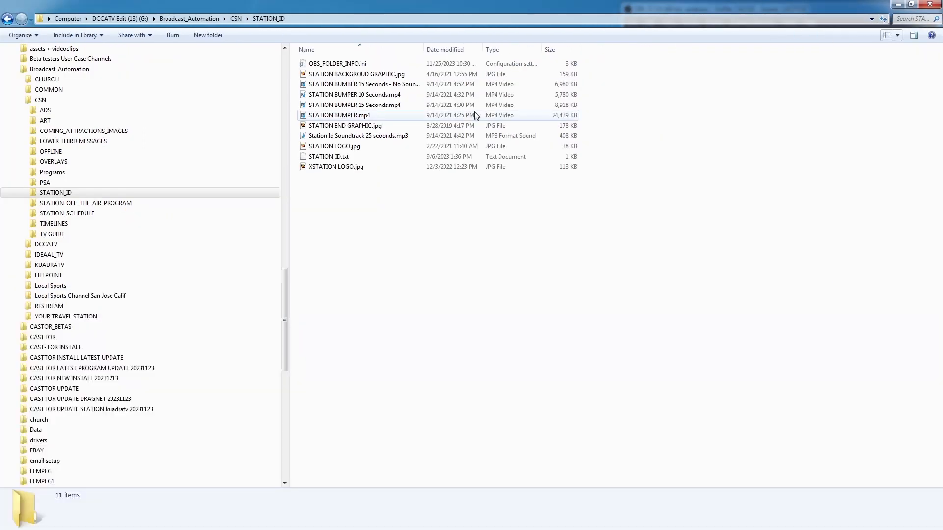
left_click(911, 4)
left_click_drag(358, 158, 303, 400)
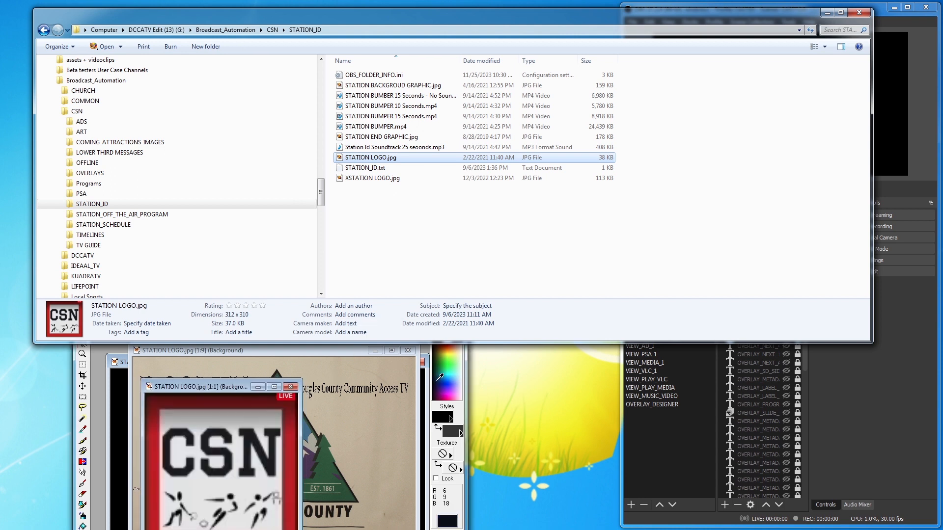
left_click(94, 370)
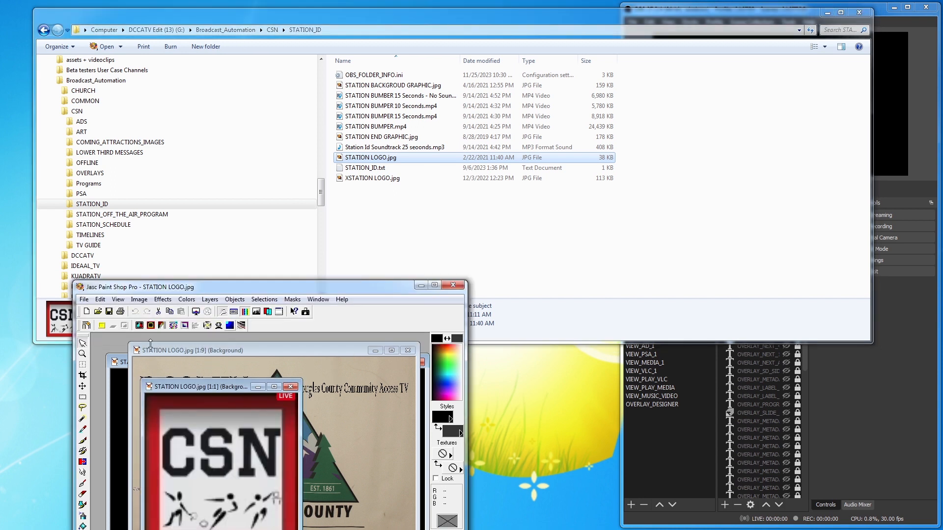
- Rearrange the CSN and DCCATV logo images to compare them with the background graphic, then move Paint Shop Pro off the file list
mouse_move(384, 276)
left_mouse_down()
mouse_move(511, 61)
mouse_move(508, 134)
left_mouse_up()
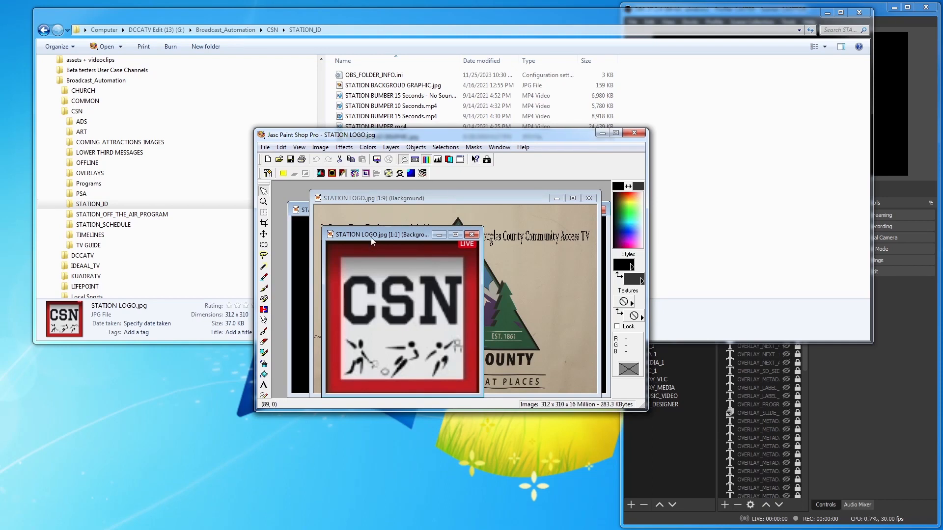
left_click_drag(423, 240, 382, 238)
left_click(466, 231)
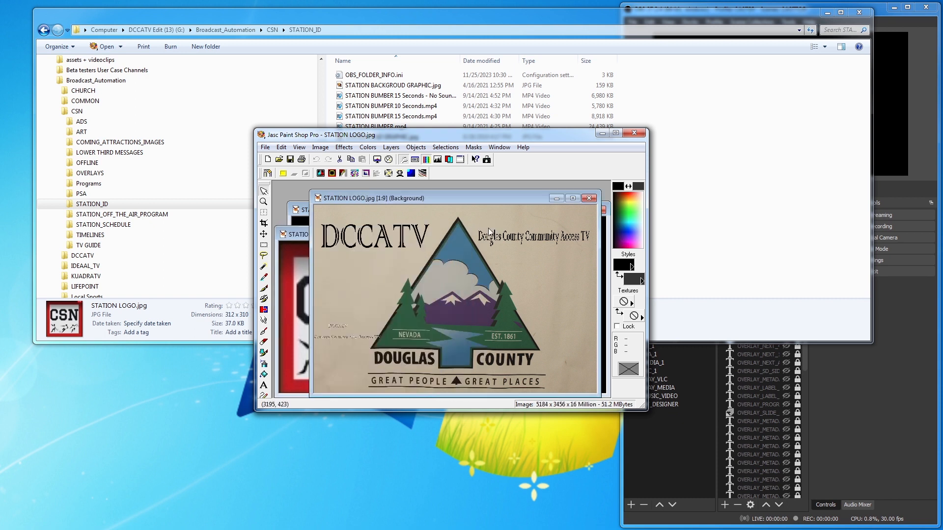
left_click_drag(444, 195, 418, 257)
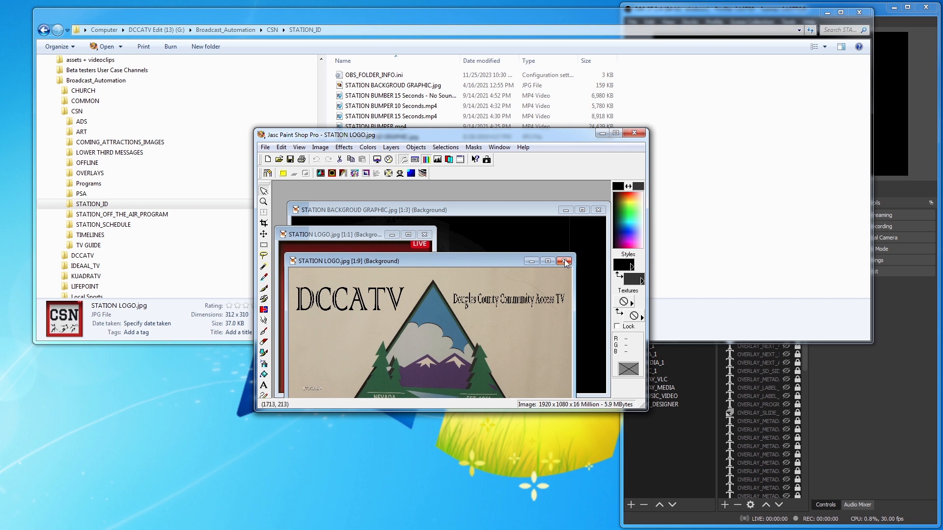
mouse_move(574, 138)
left_mouse_down()
mouse_move(445, 240)
mouse_move(439, 356)
mouse_move(430, 306)
left_mouse_up()
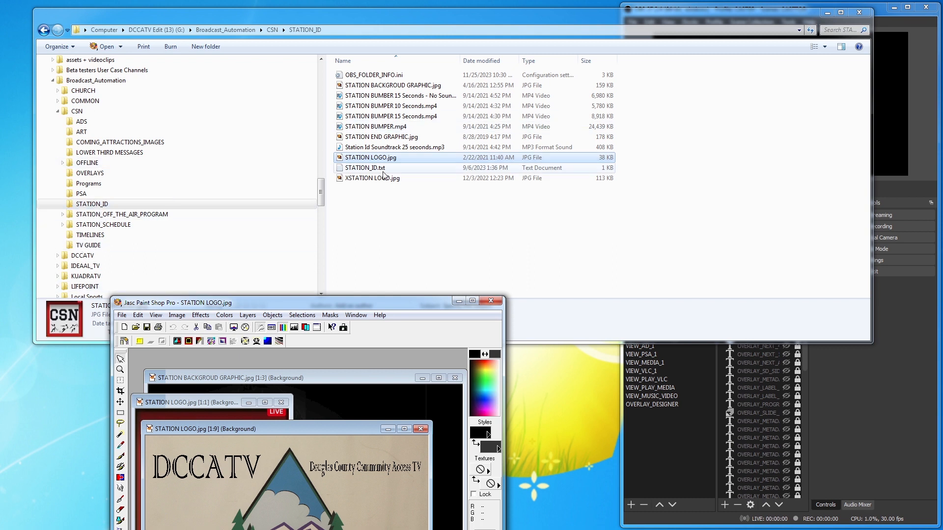
- Collapse the CSN folder, expand DCCATV, and place the Paint Shop Pro window just below the file list
left_click(58, 111)
left_click(58, 122)
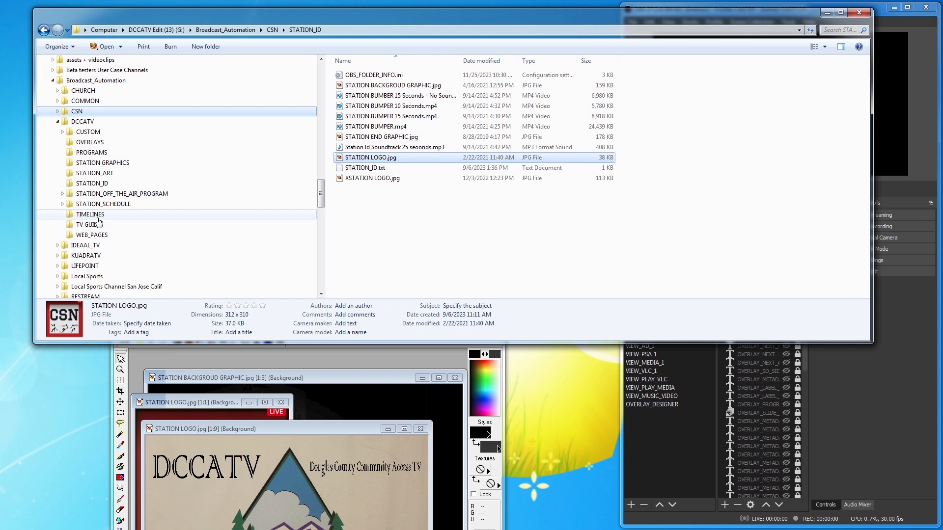
left_click(414, 358)
mouse_move(417, 305)
left_mouse_down()
mouse_move(416, 124)
mouse_move(410, 169)
mouse_move(375, 197)
left_mouse_up()
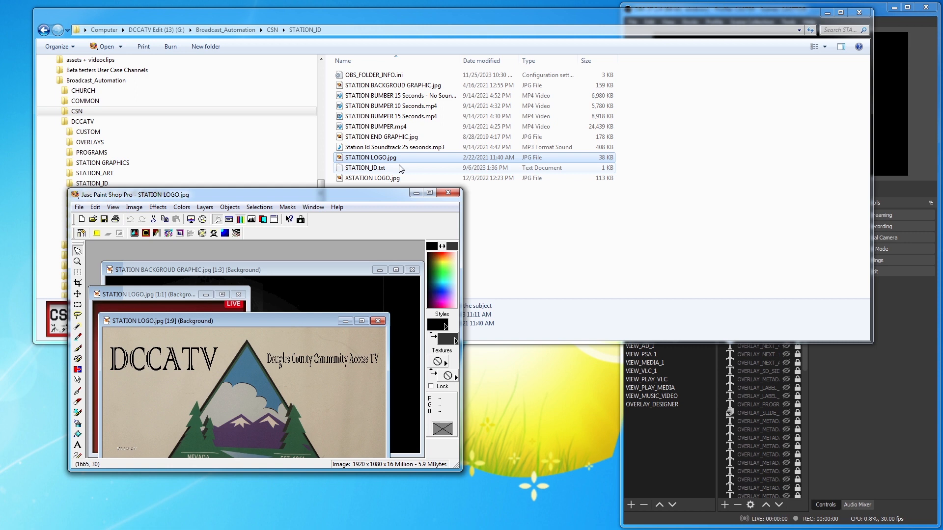
- Open and close CSN's STATION_ID.txt and then DCCATV's STATION_ID.txt to compare the two station names
double_click(371, 168)
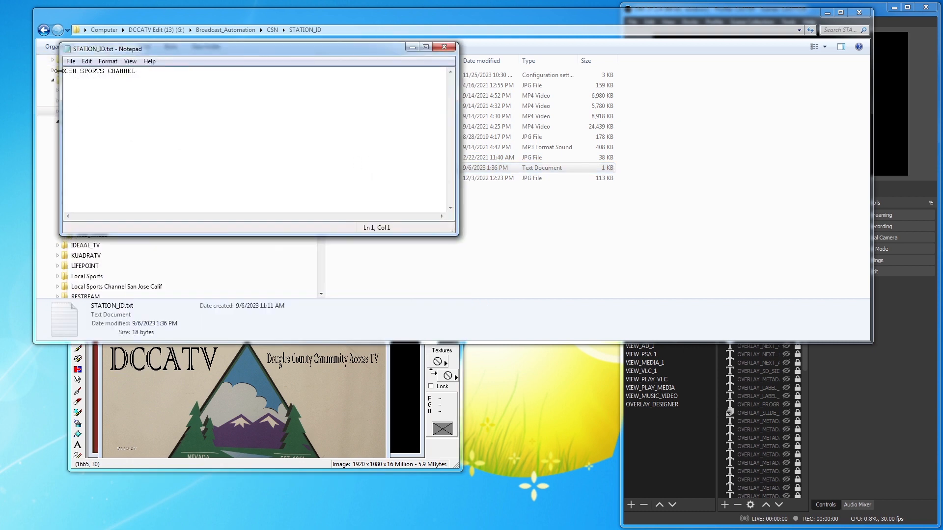
left_click(440, 47)
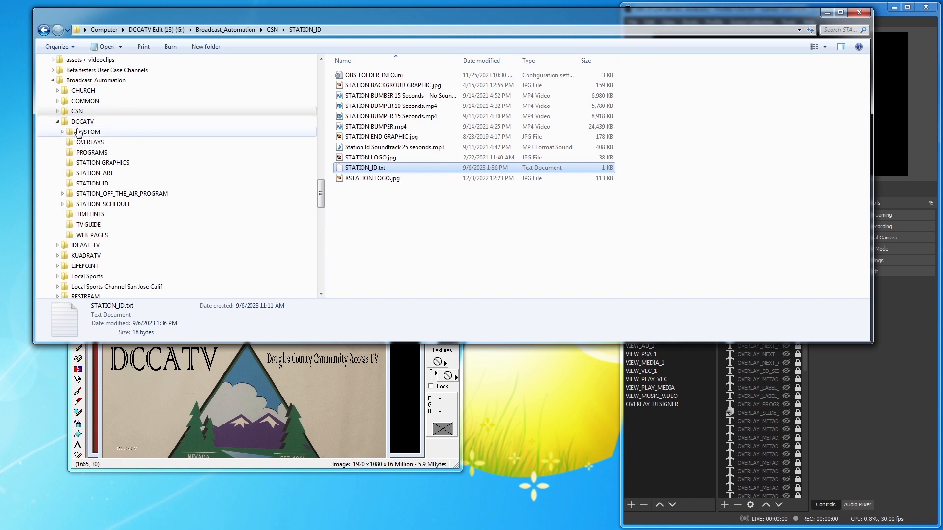
left_click(97, 185)
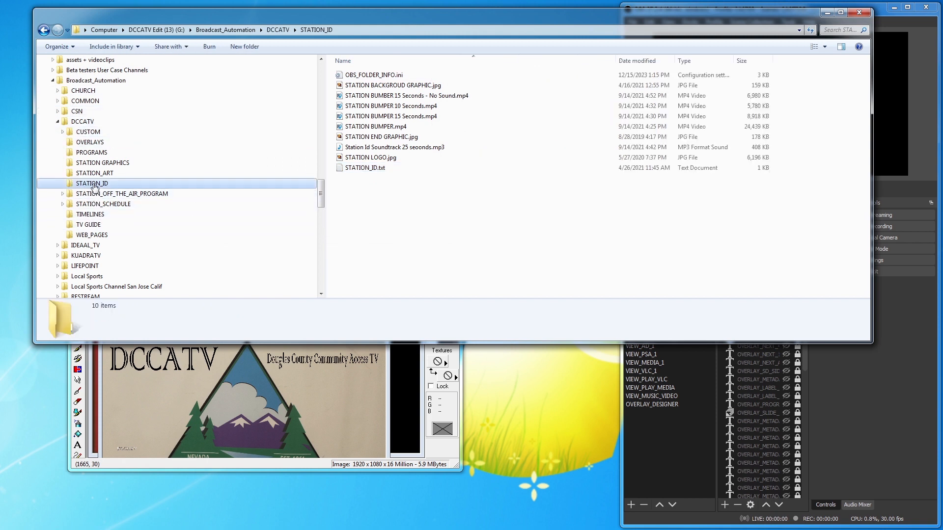
double_click(341, 168)
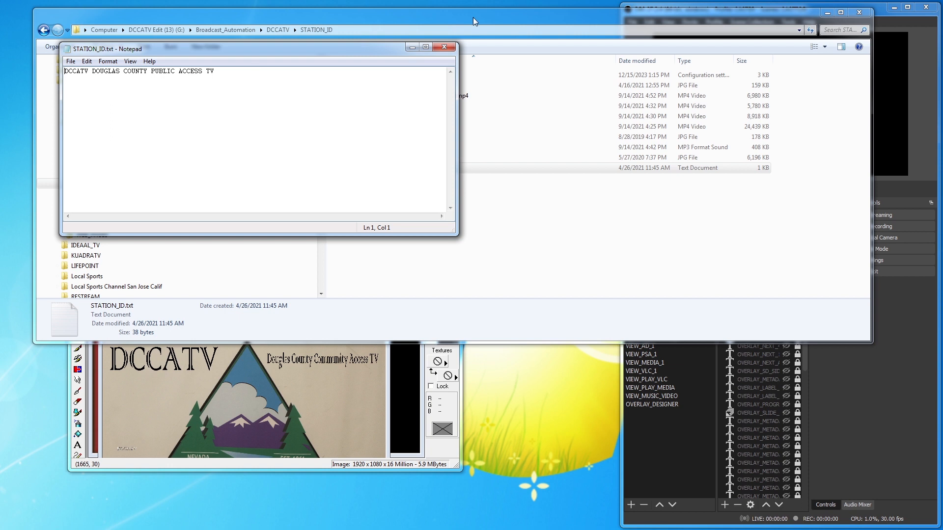
left_click(444, 47)
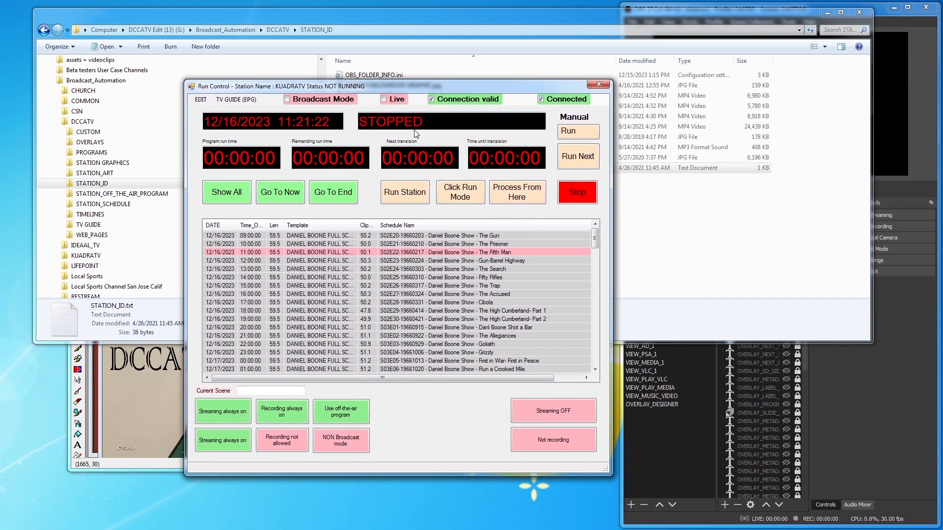
left_click(404, 191)
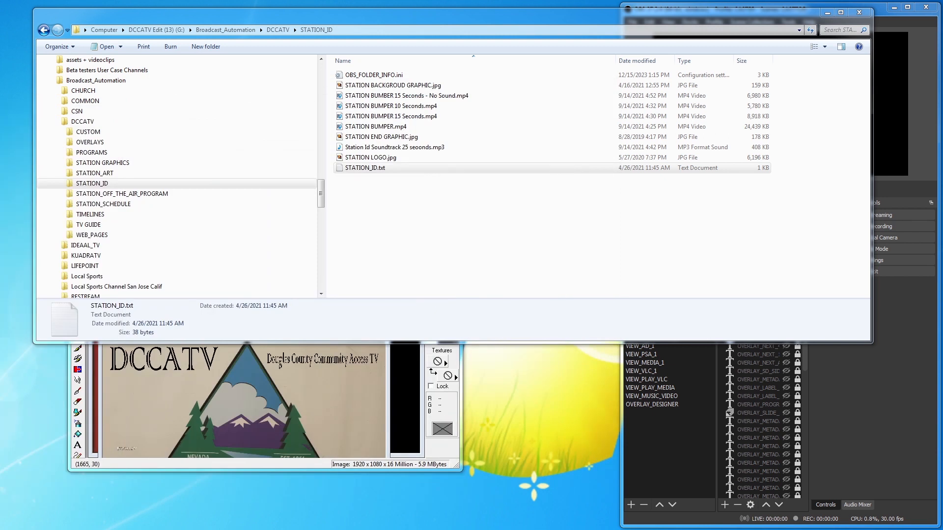
- Browse DCCATV's STATION_OFF_THE_AIR_PROGRAM folder and its RELATIVE\CLIPS subfolder, then collapse it again
left_click(140, 195)
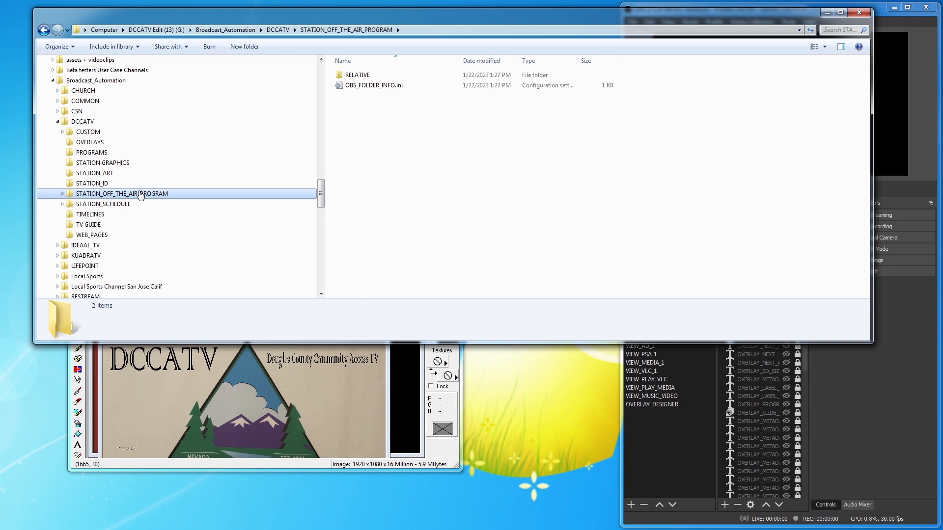
left_click(63, 194)
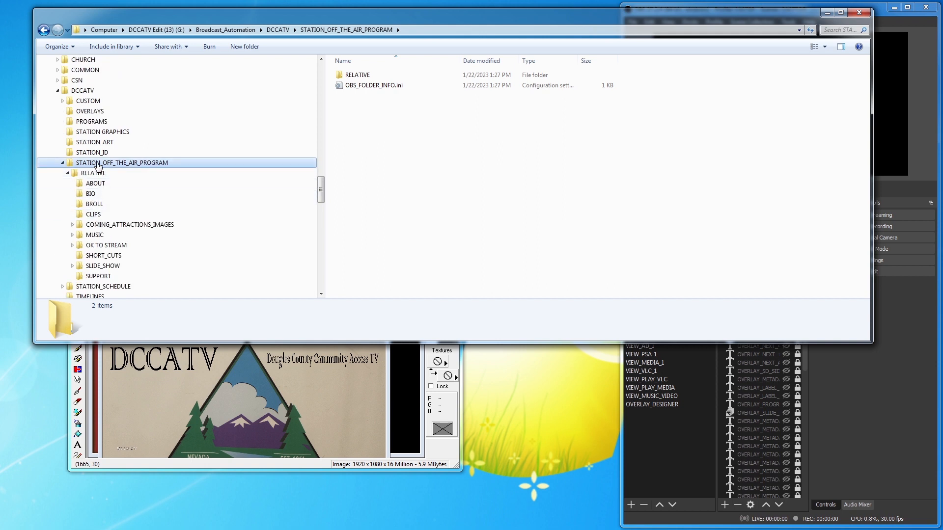
left_click(91, 215)
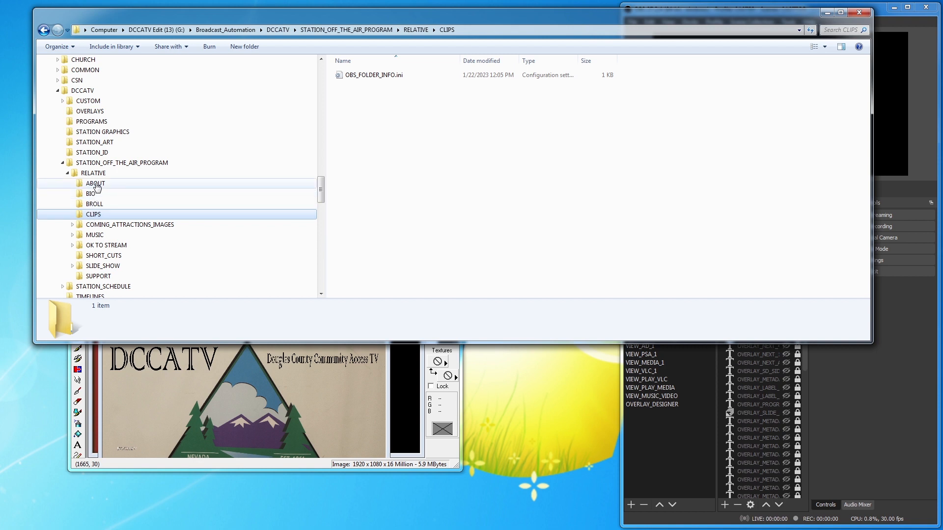
left_click(62, 162)
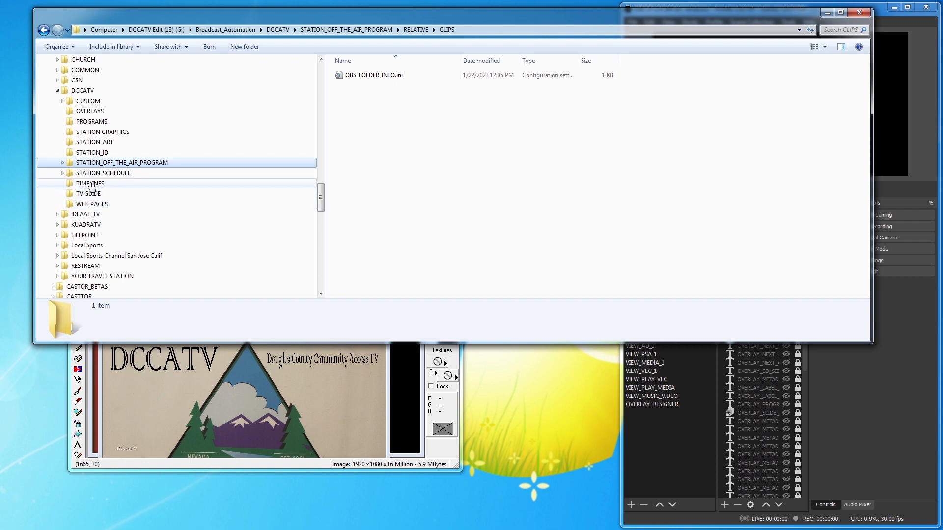
- Switch from the DCCATV folder tree to COMMON and view the contents of its BLACK folder
left_click(58, 91)
left_click(58, 70)
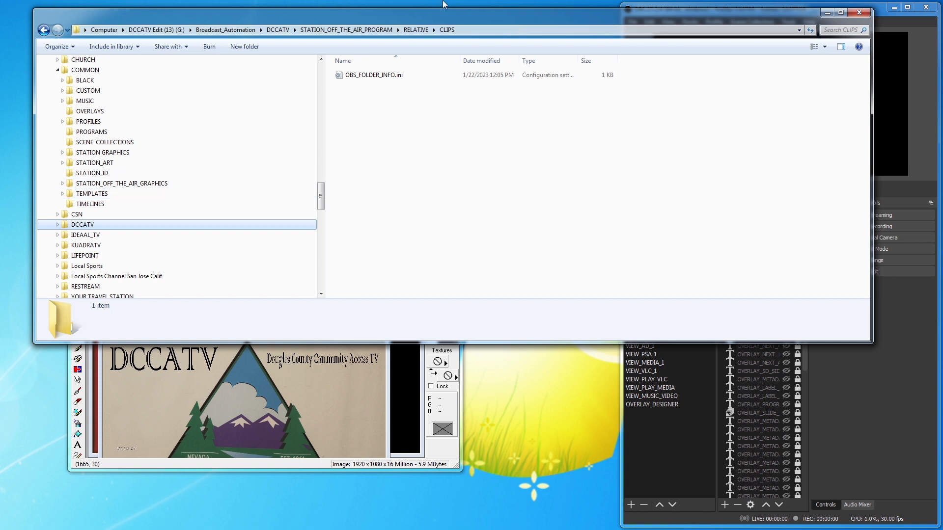
left_click_drag(321, 13, 316, 51)
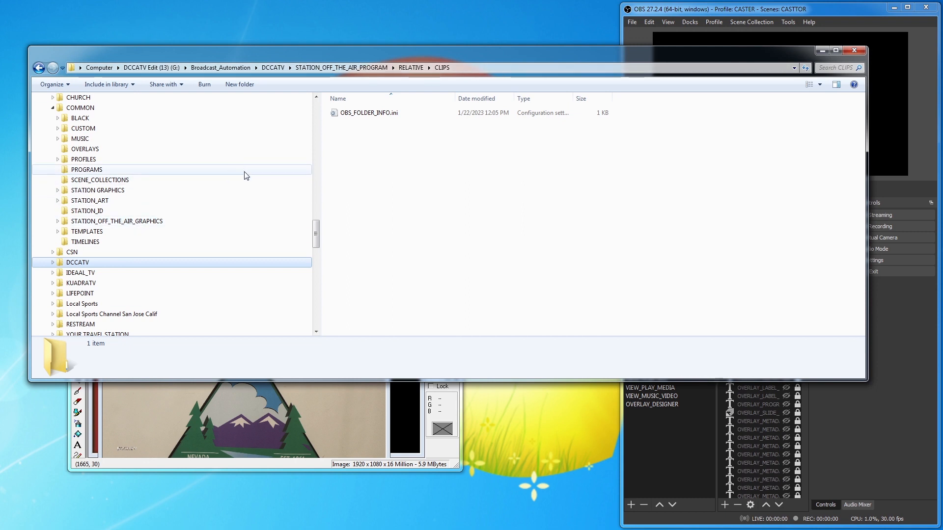
left_click(74, 119)
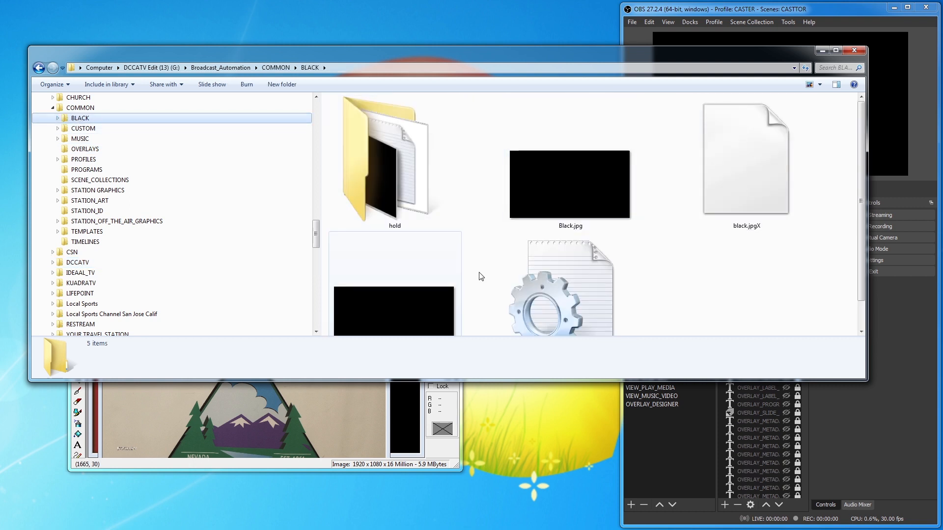
left_click(58, 119)
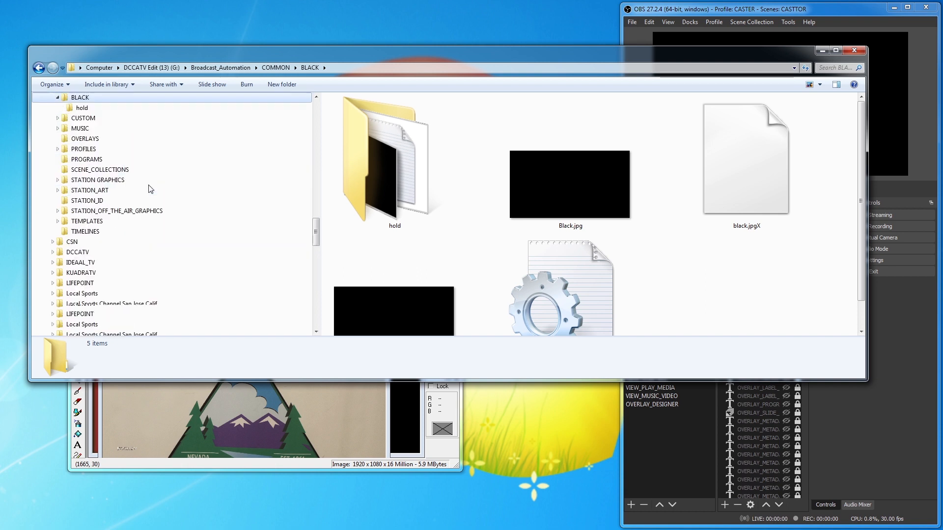
scroll(150, 187, "up", 1)
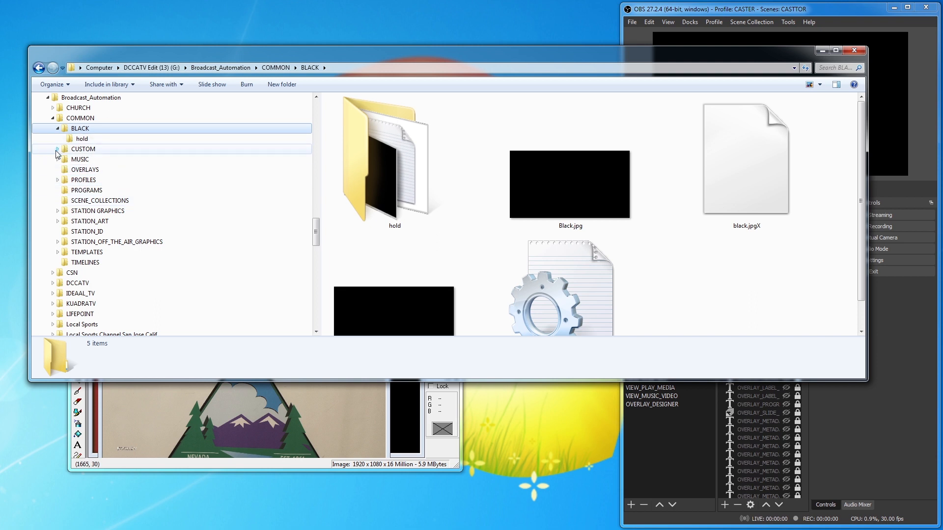
- View the contents of the CUSTOM, MUSIC, PROGRAMS and SCENE_COLLECTIONS folders inside COMMON
left_click(84, 150)
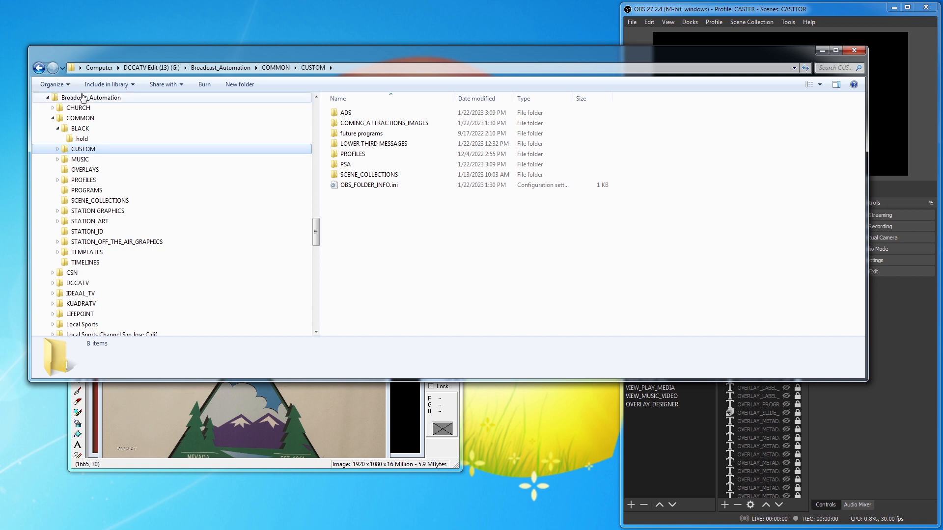
left_click(77, 160)
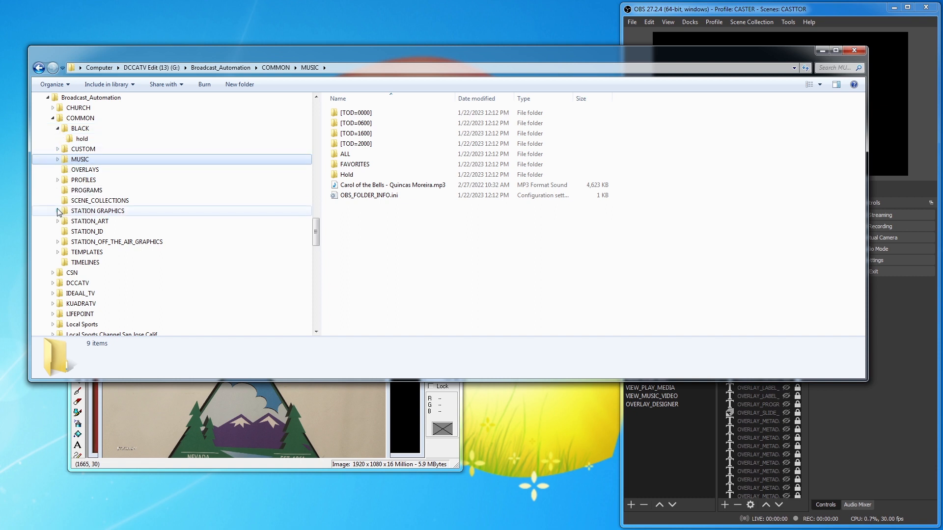
left_click(63, 191)
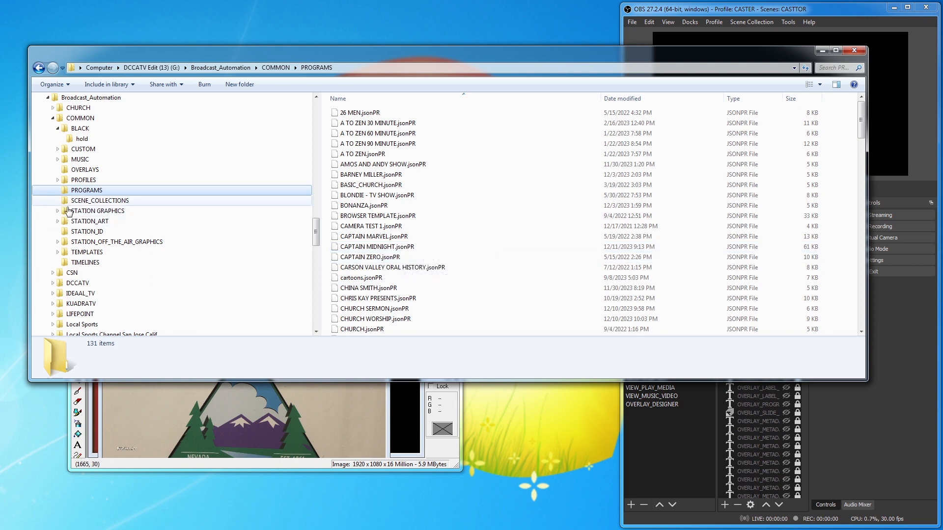
left_click(96, 201)
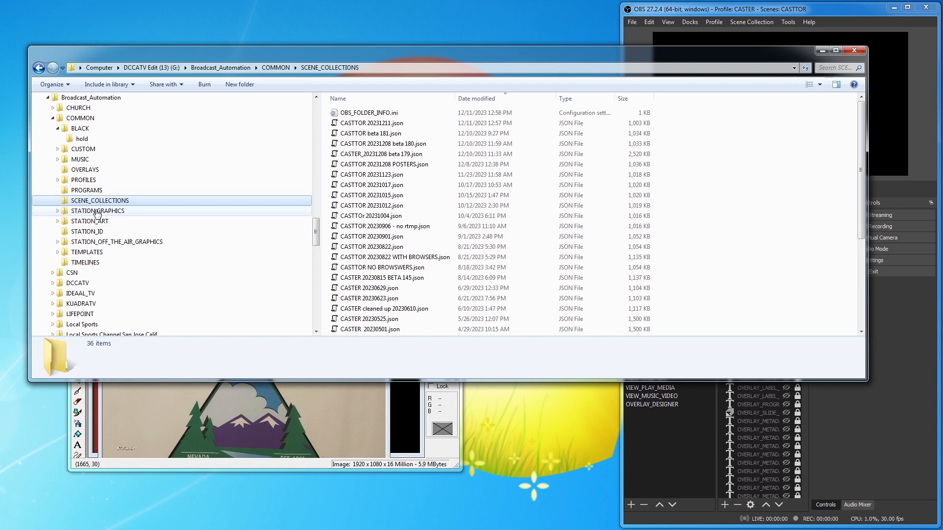
- Look through the deco, BackGrounds and stained glass backgrounds folders in COMMON's STATION_ART, then collapse STATION_ART
left_click(89, 224)
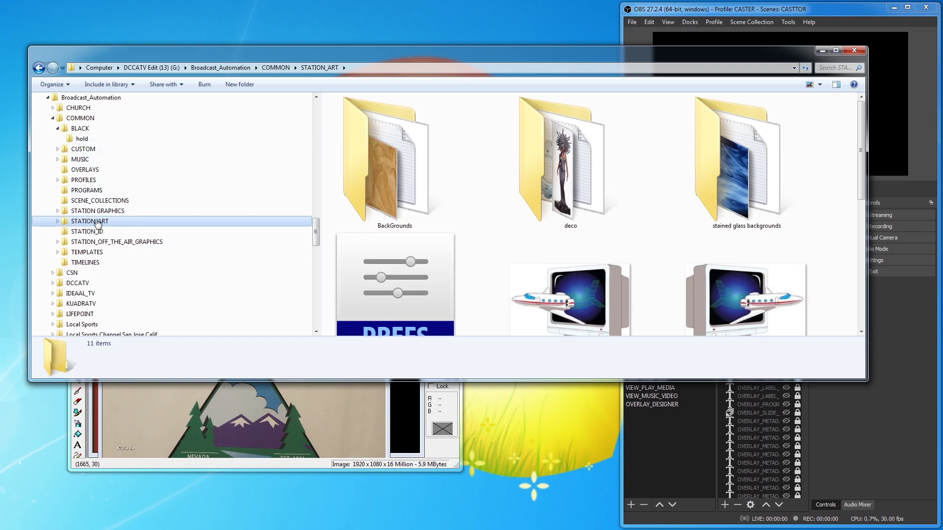
double_click(570, 169)
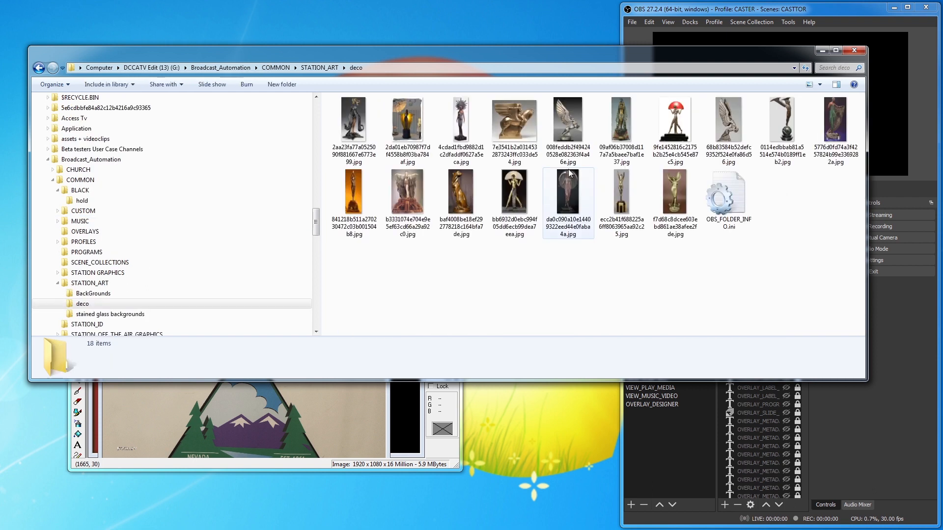
left_click(96, 294)
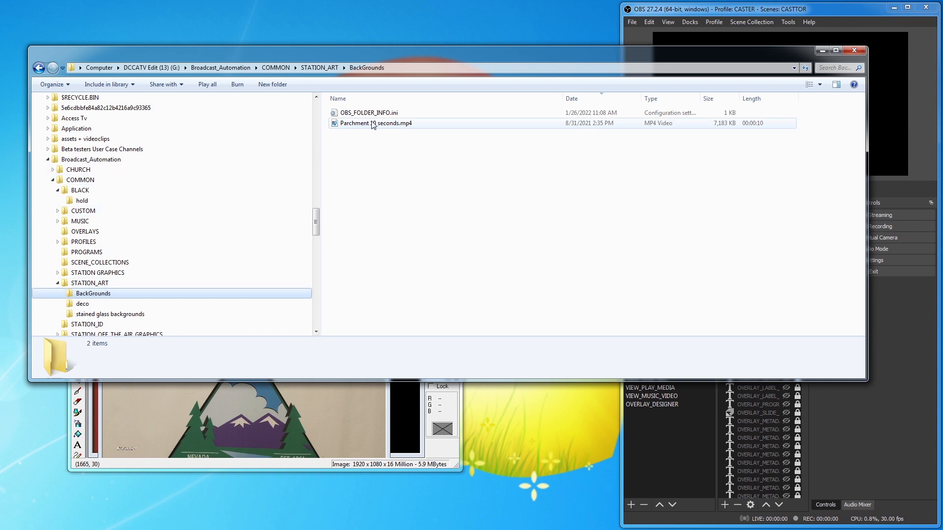
left_click(111, 316)
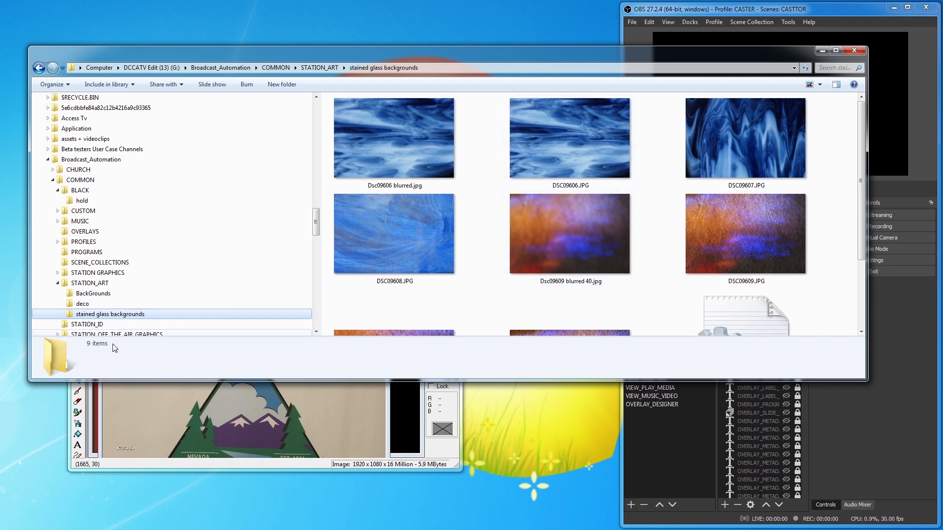
left_click(59, 283)
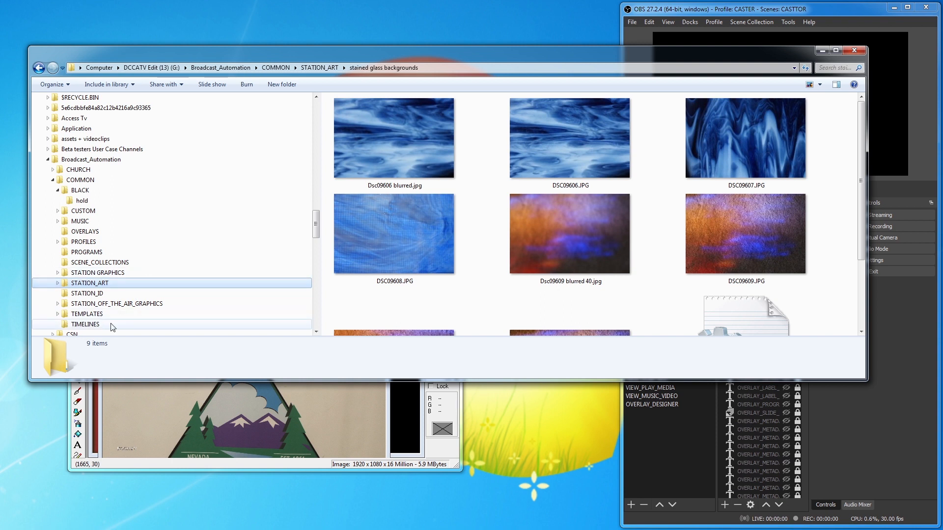
- View the contents of COMMON's STATION_ID and STATION_OFF_THE_AIR_GRAPHICS folders
left_click(91, 295)
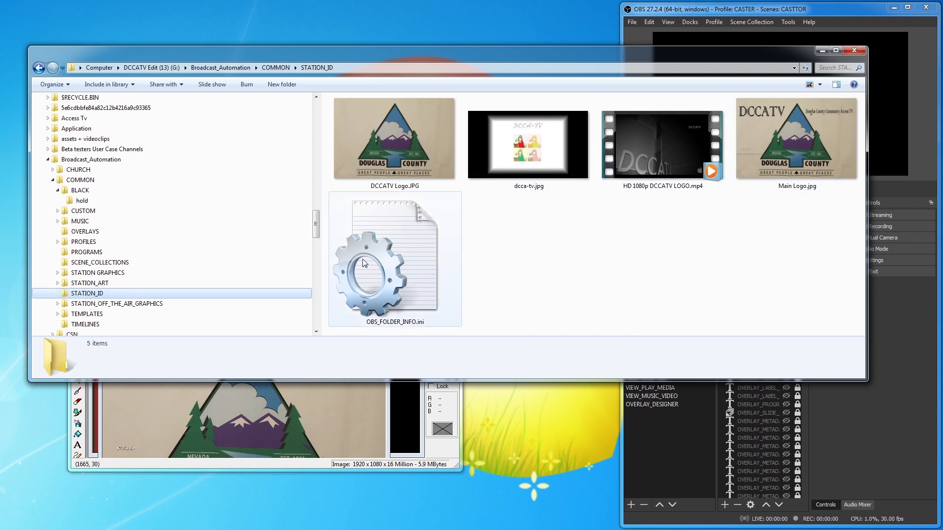
left_click_drag(316, 231, 316, 240)
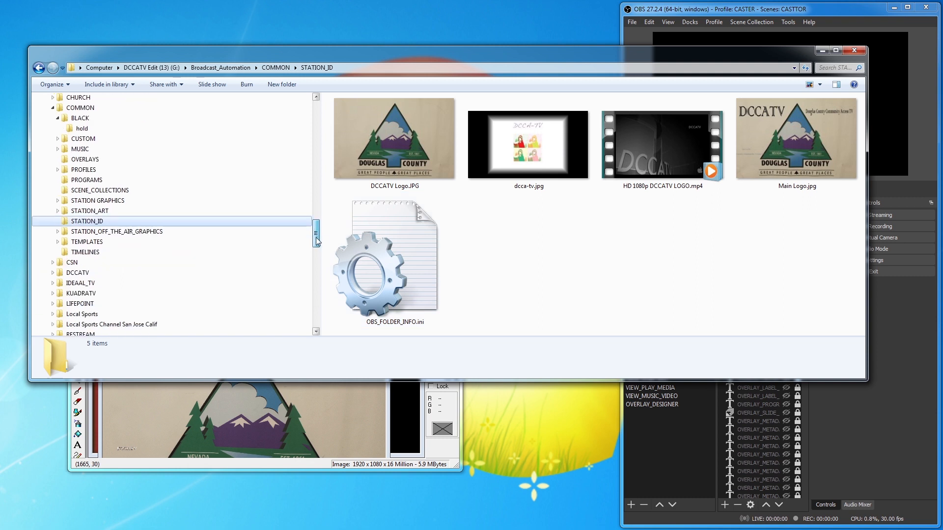
left_click(109, 232)
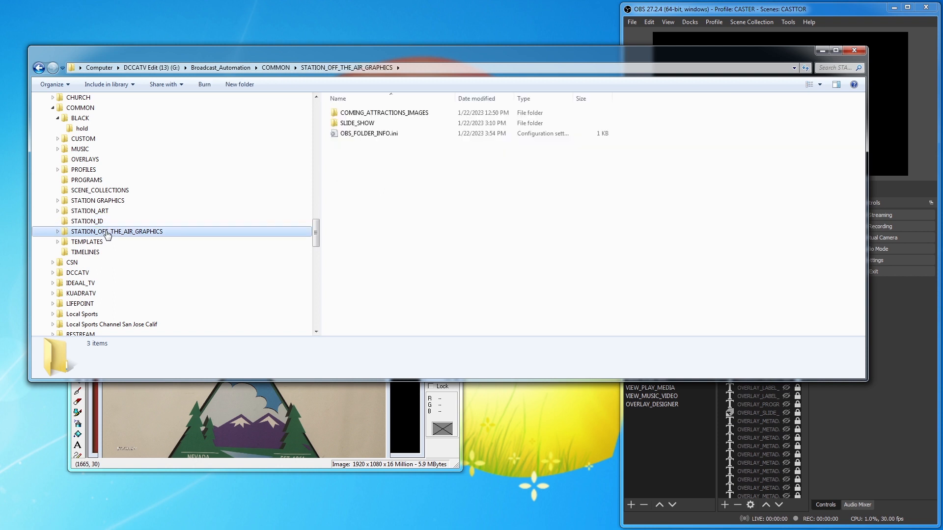
- Expand COMMON's TEMPLATES folder and open the STANDARD STATION template to show its subfolders
left_click(57, 242)
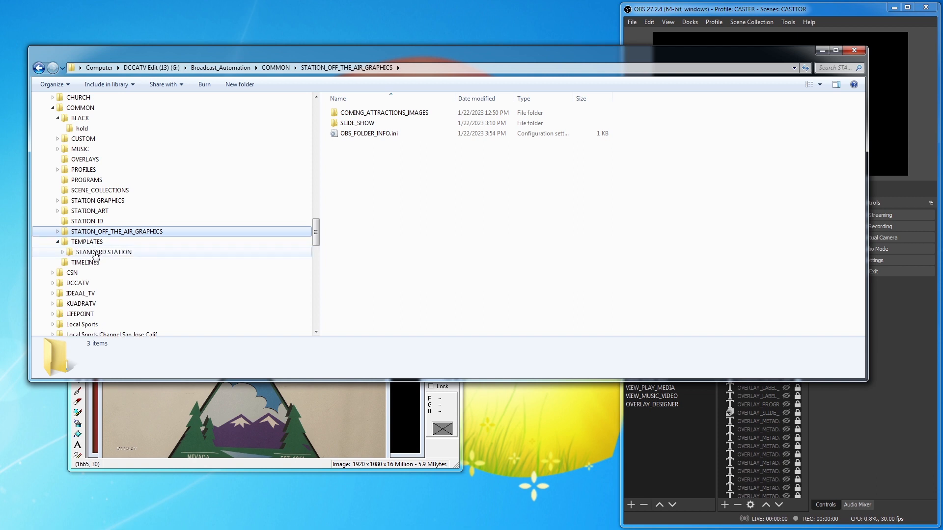
left_click(63, 254)
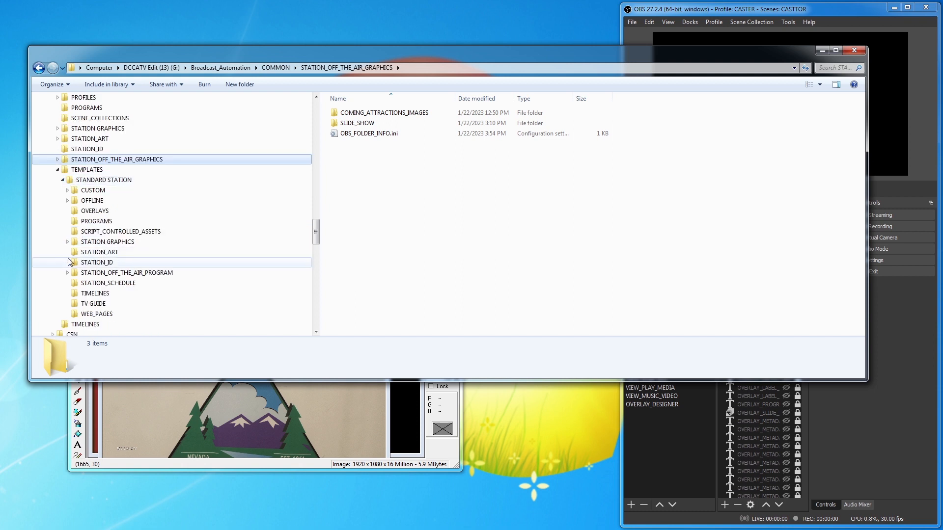
left_click(86, 181)
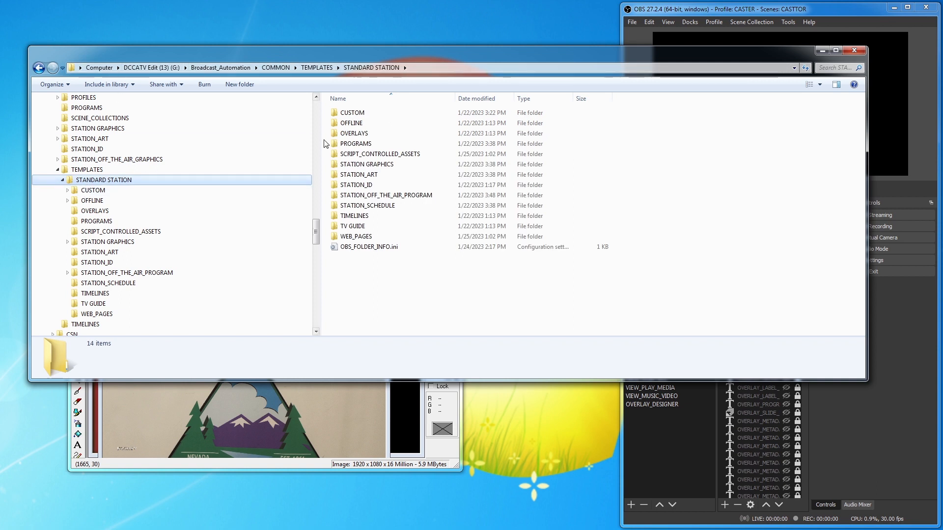
- Collapse COMMON and paste the copied STANDARD STATION template folder into Broadcast_Automation
mouse_move(316, 230)
left_mouse_down()
mouse_move(321, 203)
mouse_move(317, 215)
left_mouse_up()
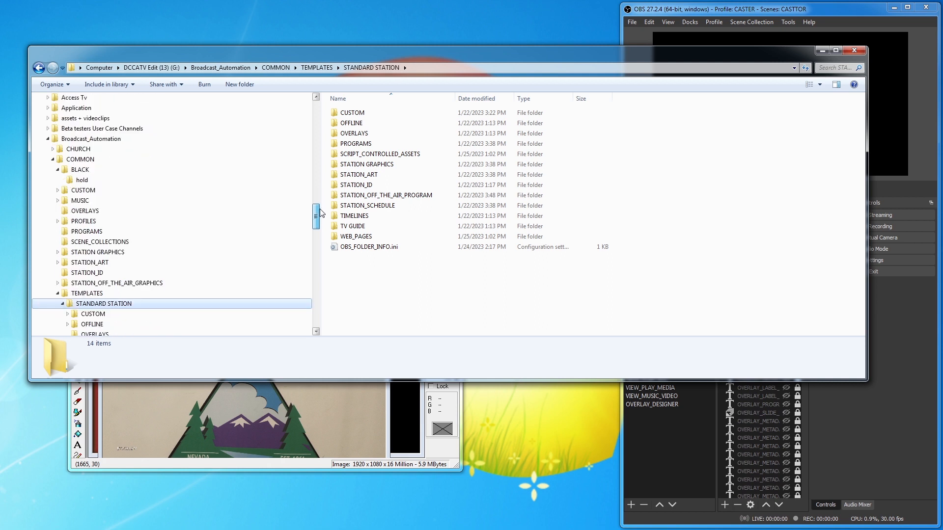
left_click(53, 159)
left_click(91, 140)
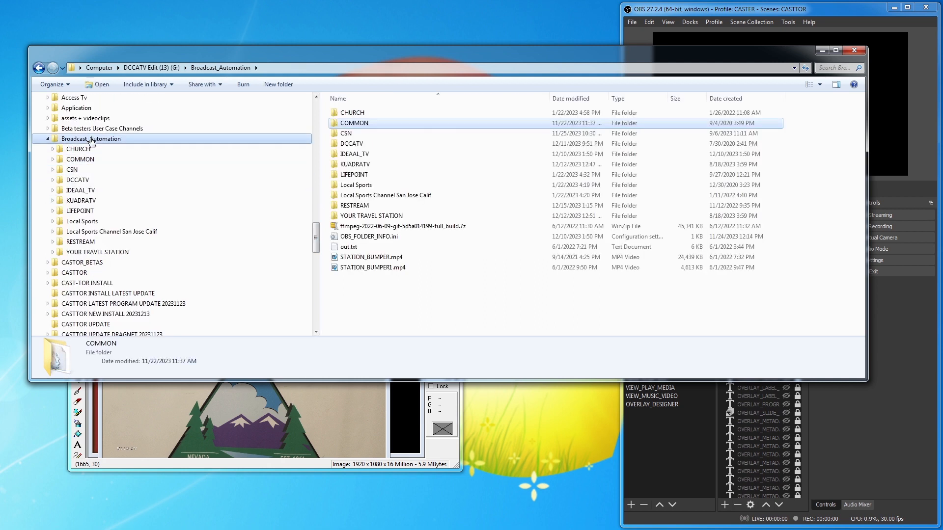
key("ctrl+v")
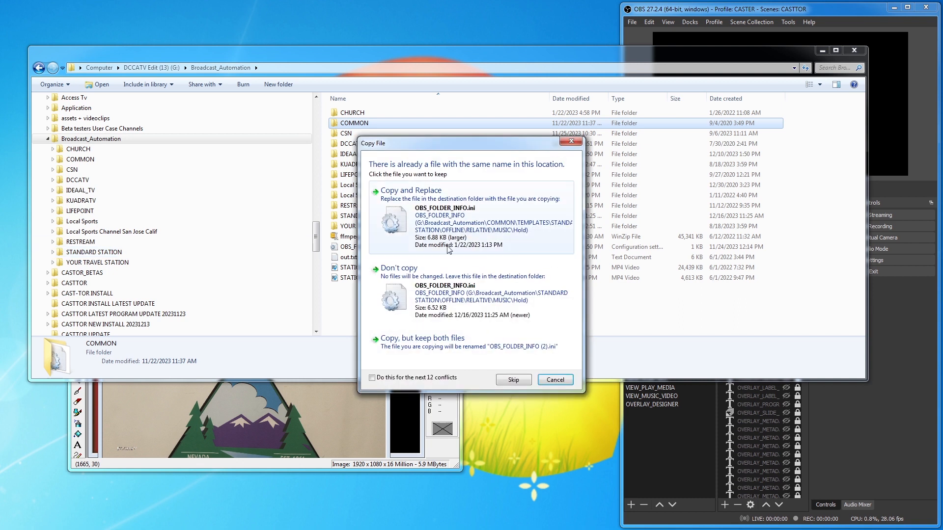
- Resolve the OBS_FOLDER_INFO.ini copy conflicts, replacing the first files and keeping the destination versions for the remaining ones
left_click(464, 208)
left_click(448, 217)
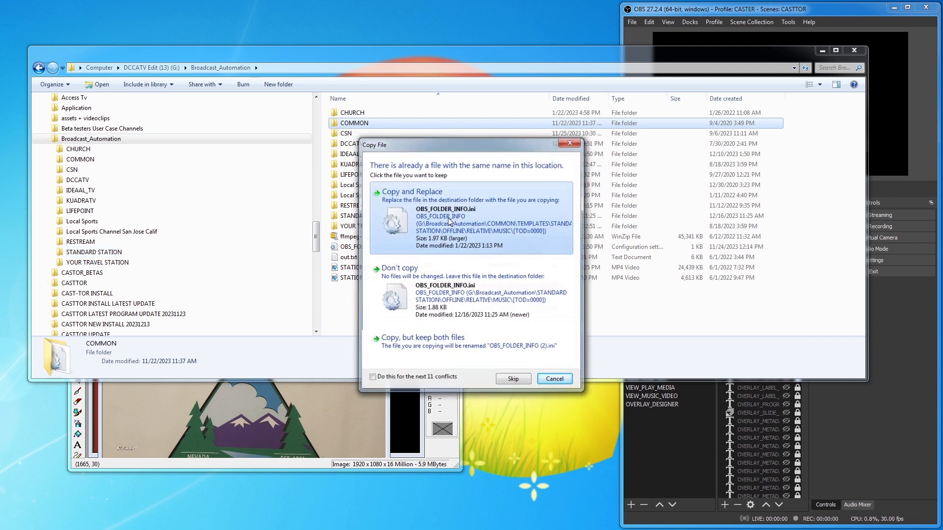
left_click(447, 217)
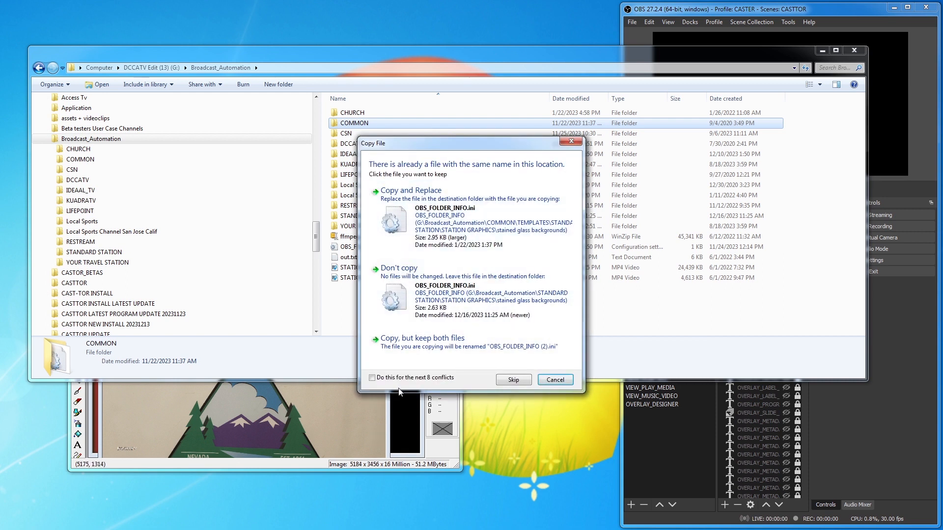
left_click(437, 307)
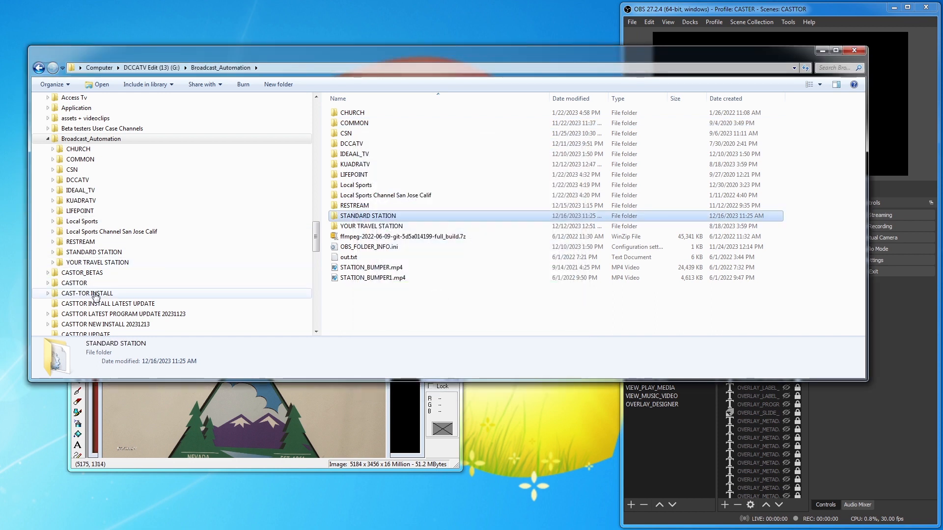
- Rename the pasted STANDARD STATION folder in Broadcast_Automation as "music retro station"
left_click(87, 255)
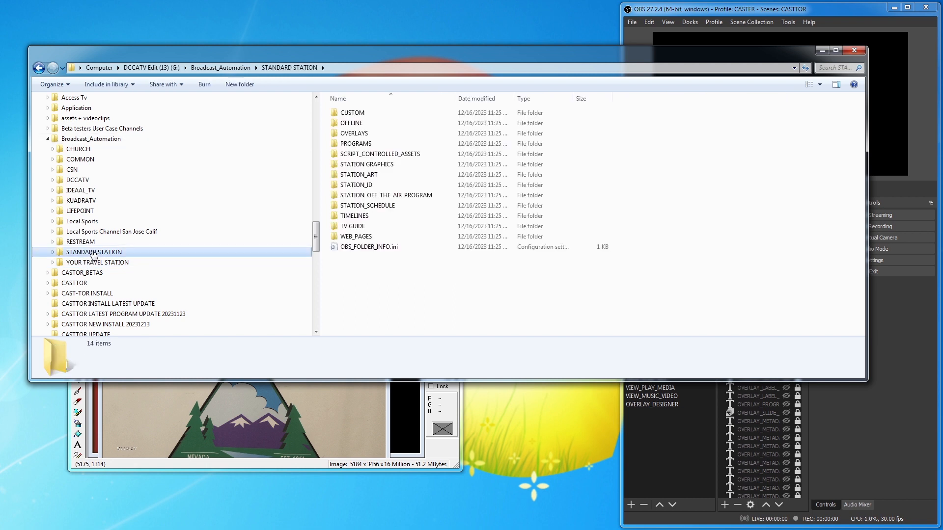
right_click(90, 254)
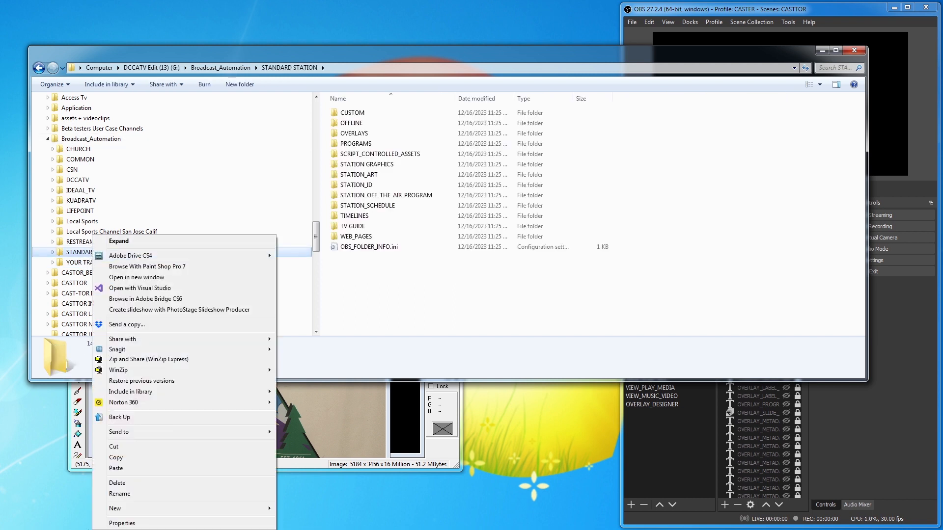
left_click(120, 494)
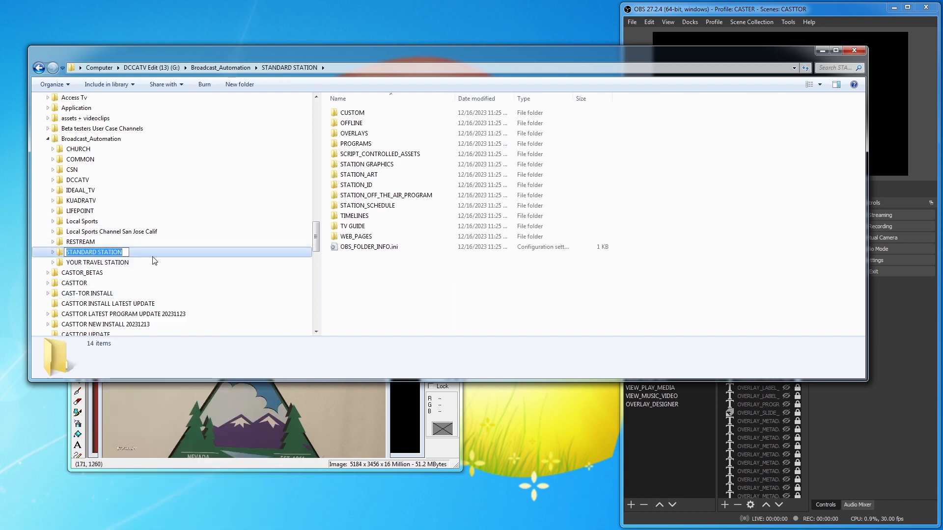
type("music retro station")
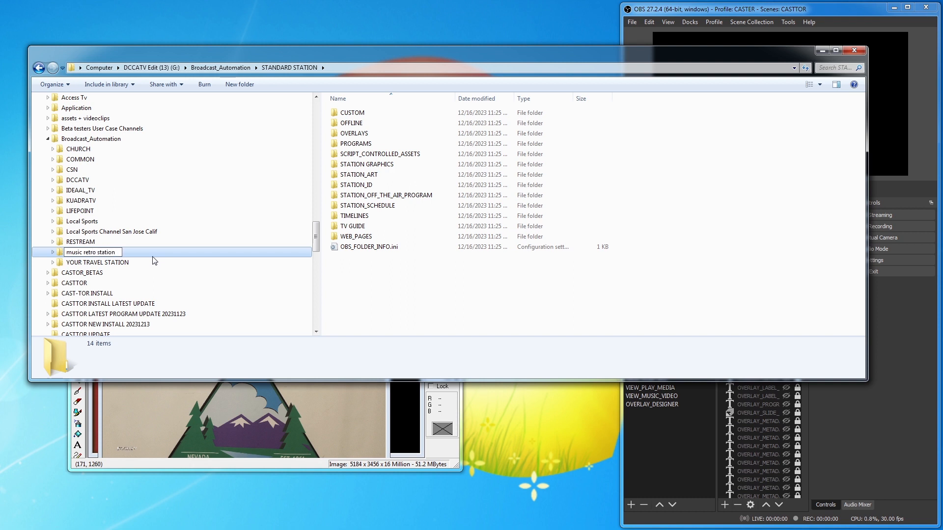
key("Return")
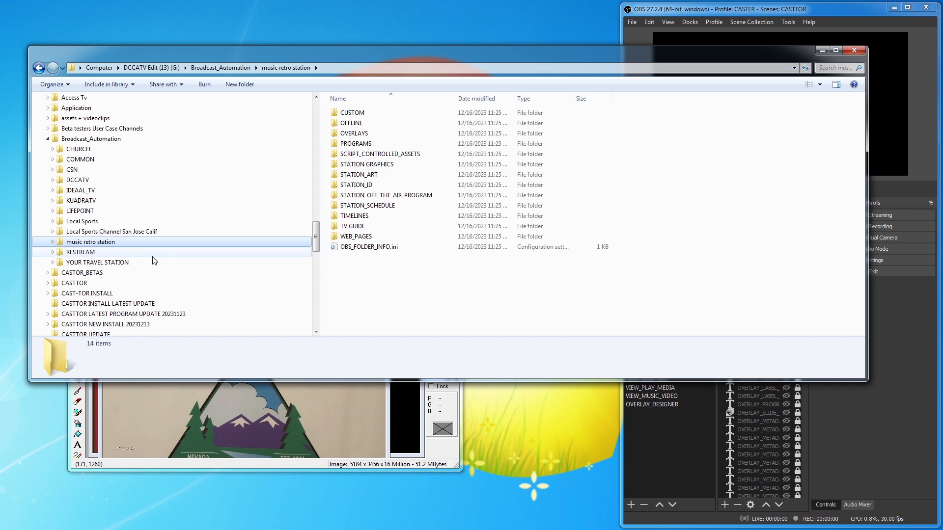
- Rename the new station folder in Broadcast_Automation in capitals as "MUSIC RETRO STATION"
right_click(86, 243)
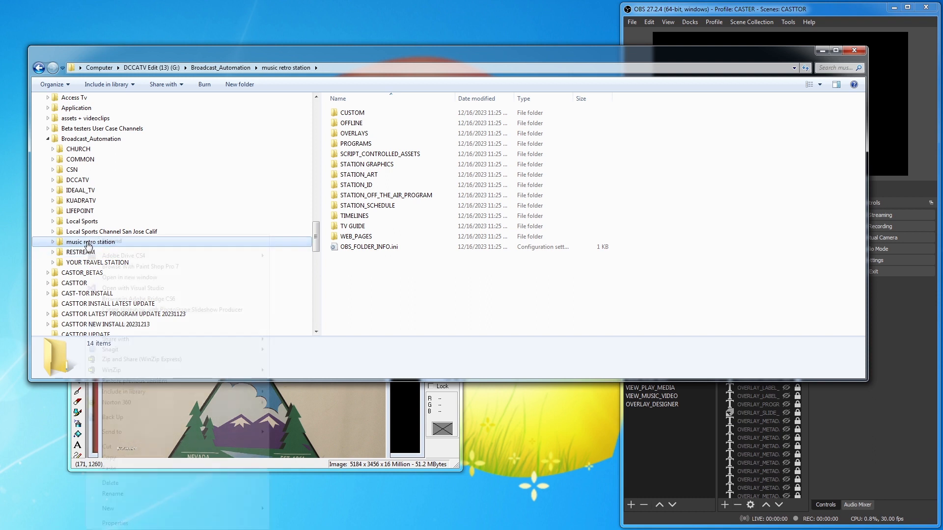
left_click(113, 494)
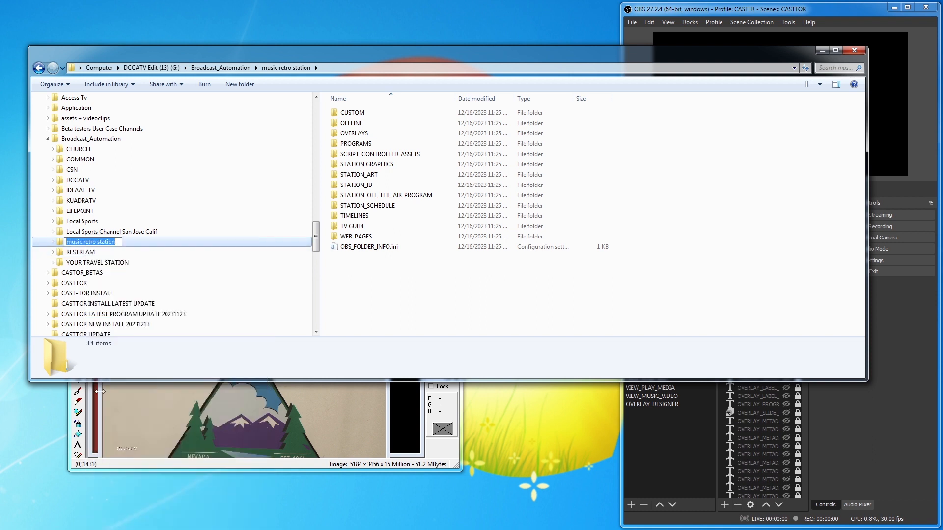
type("M")
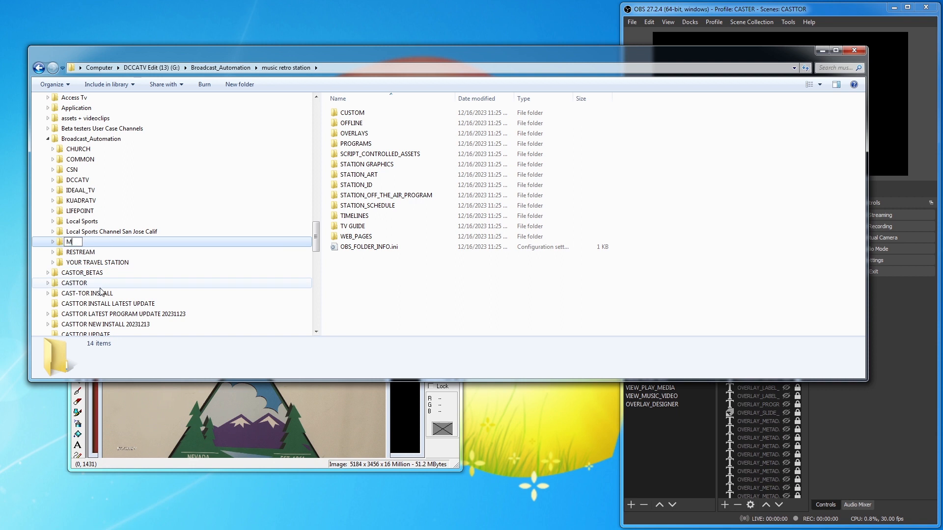
type("USIC RETRO STATION")
key("Return")
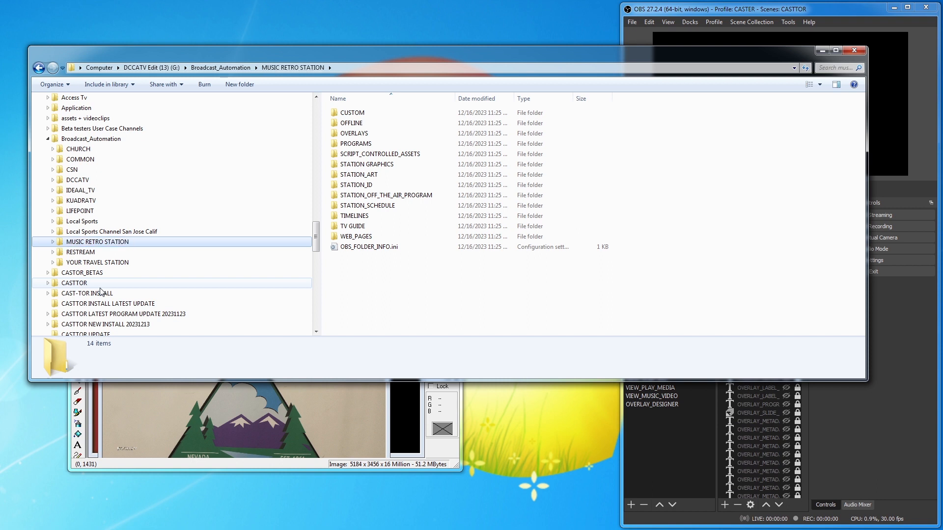
- Expand MUSIC RETRO STATION and look through its STATION_ID files as large thumbnails
left_click(58, 242)
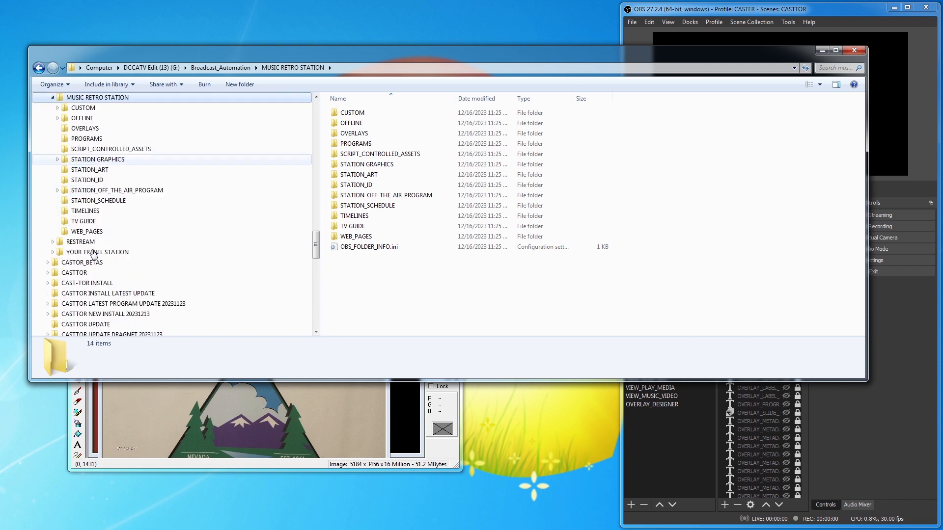
scroll(126, 154, "up", 2)
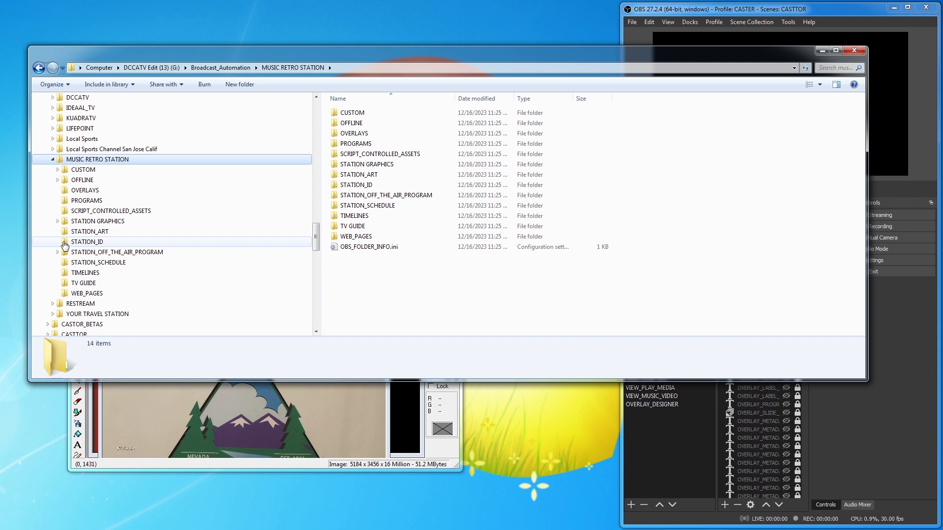
left_click(83, 242)
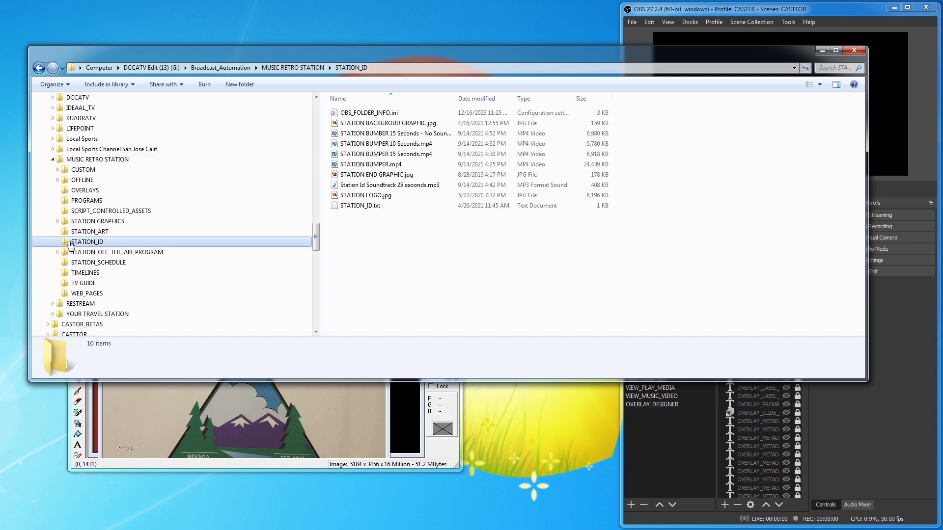
left_click(820, 85)
left_click(855, 28)
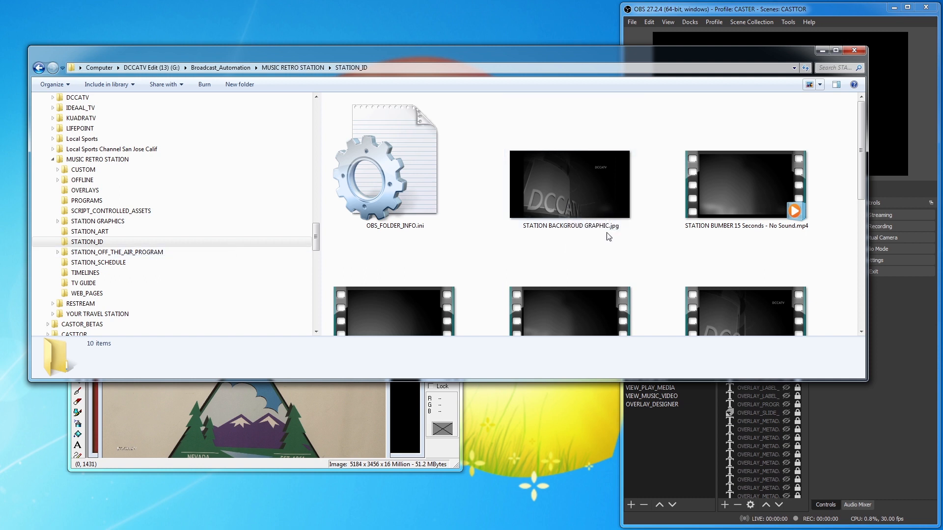
left_click_drag(865, 175, 855, 305)
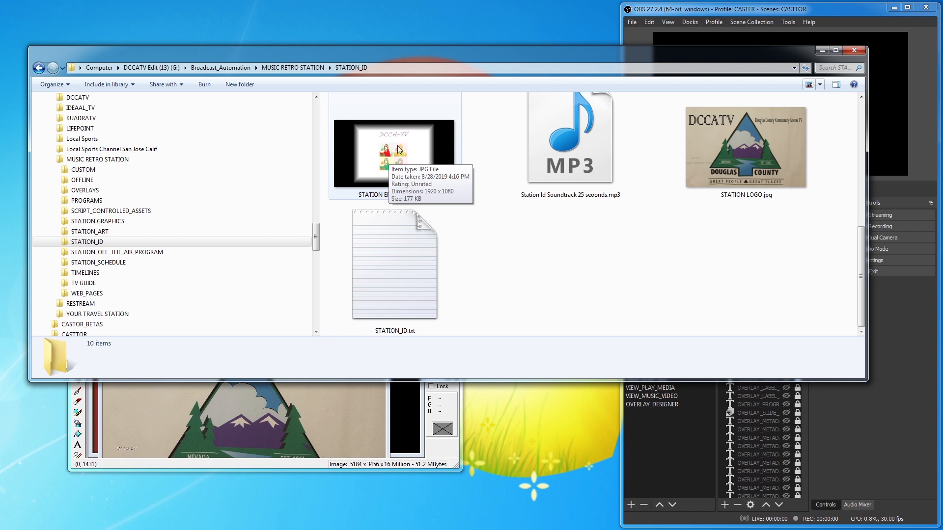
- Collapse MUSIC RETRO STATION and revisit COMMON's TEMPLATES folder to locate the STANDARD STATION template, leaving COMMON collapsed
left_click(52, 160)
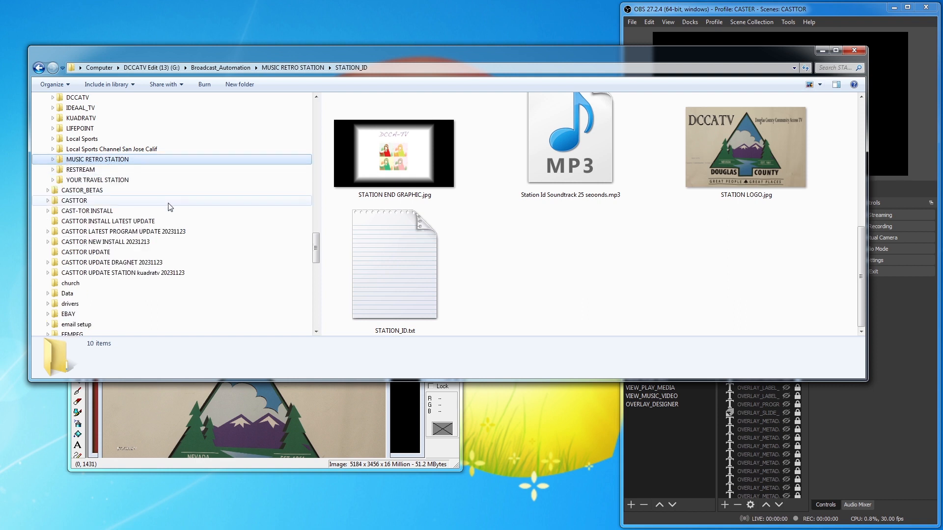
scroll(170, 207, "up", 3)
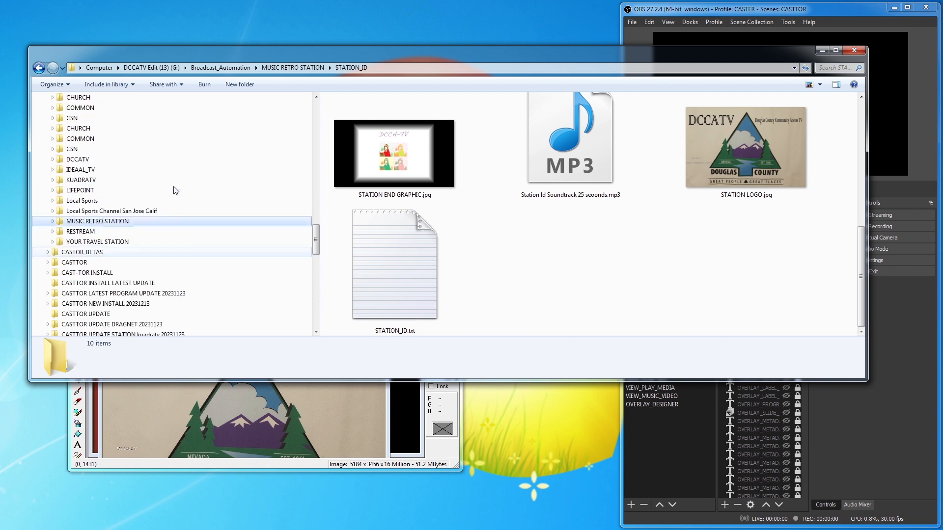
left_click(53, 170)
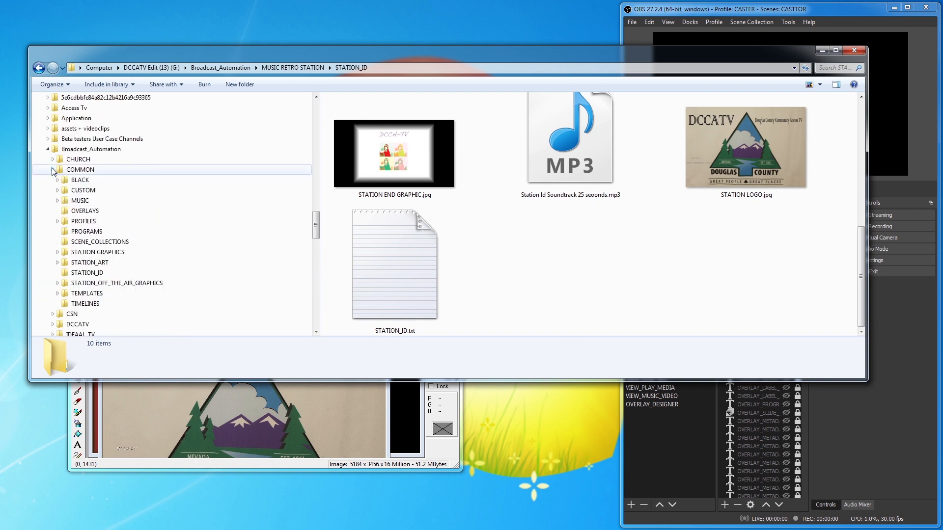
left_click(57, 294)
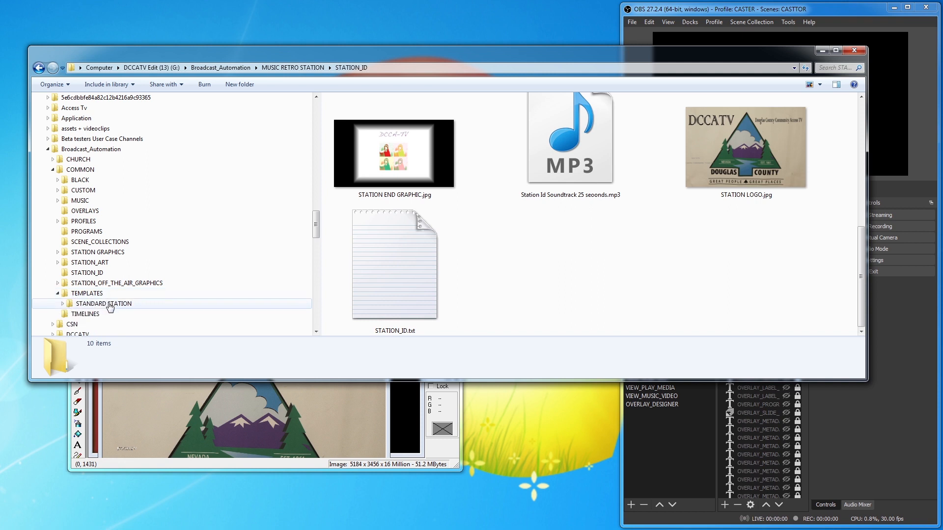
left_click(58, 293)
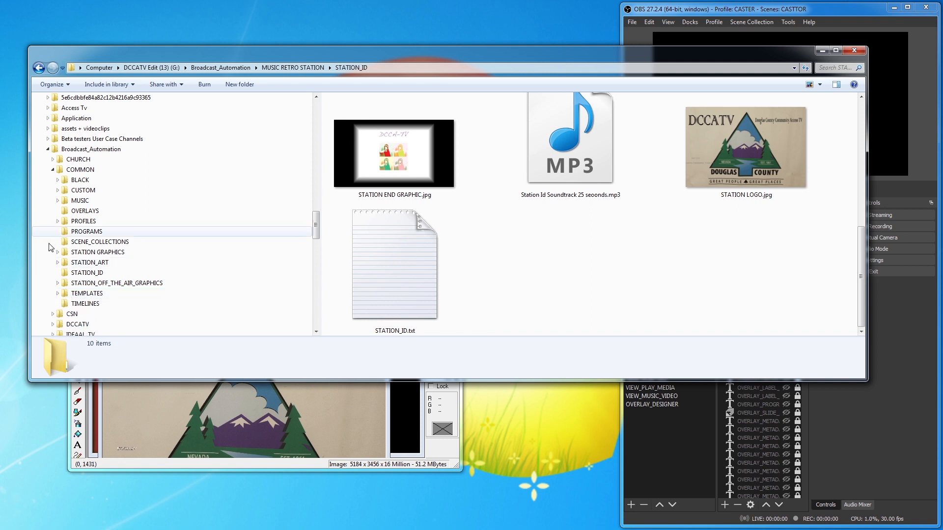
left_click(53, 170)
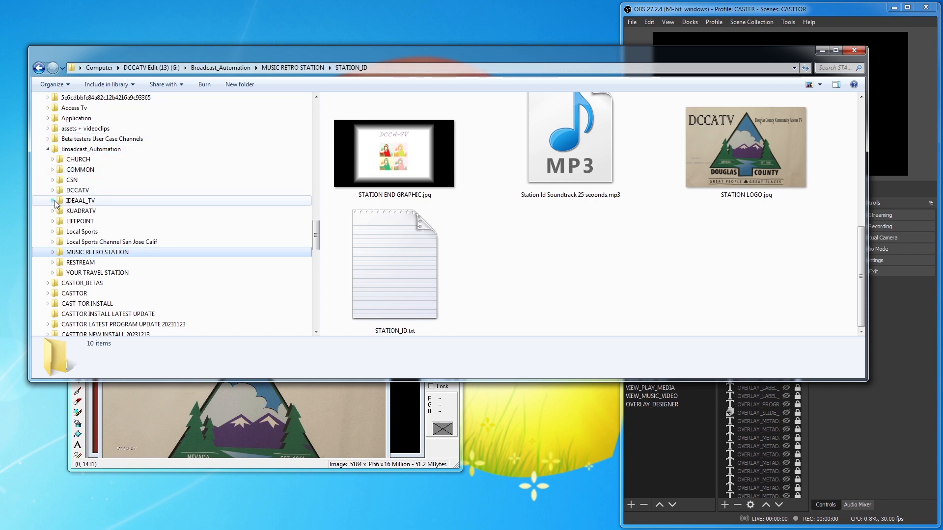
- View COMMON's PROGRAMS folder and open CAPTAIN MIDNIGHT.jsonPR from COMMON in the Program Schedule Editor
left_click(53, 170)
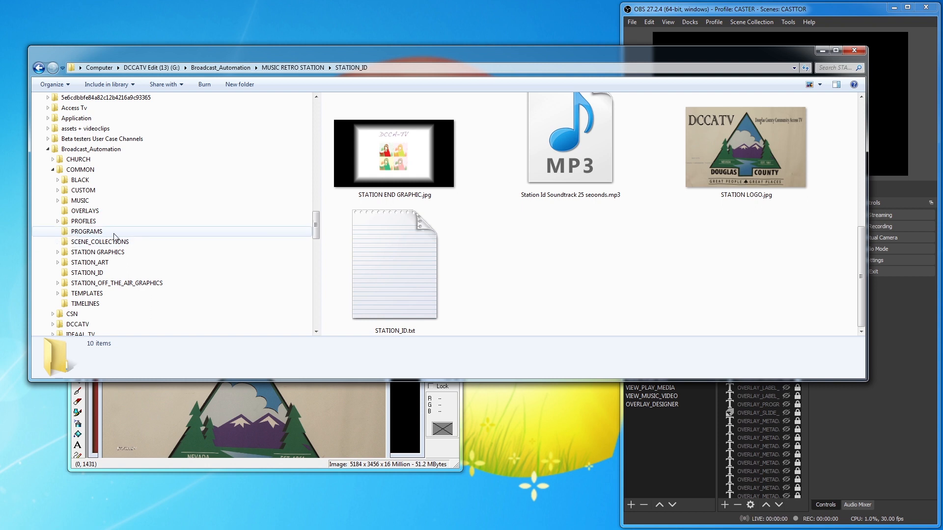
left_click(87, 232)
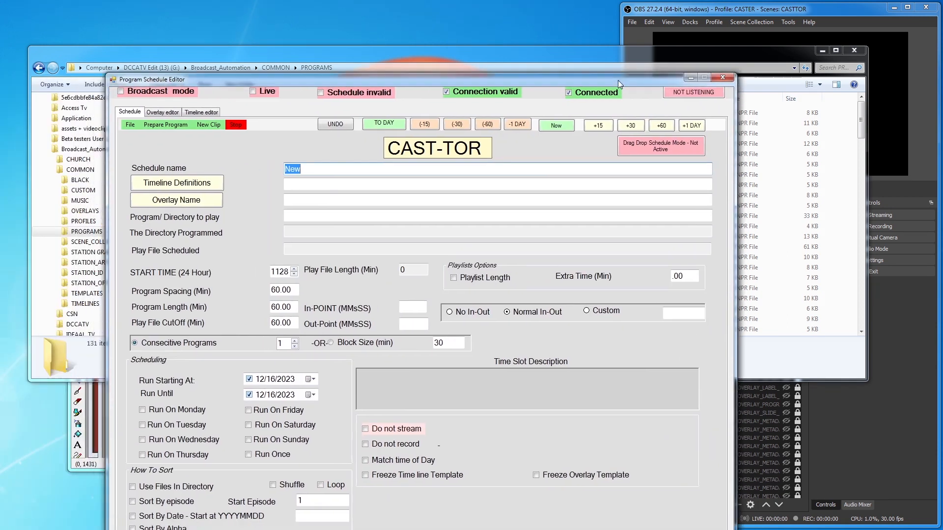
left_click(128, 111)
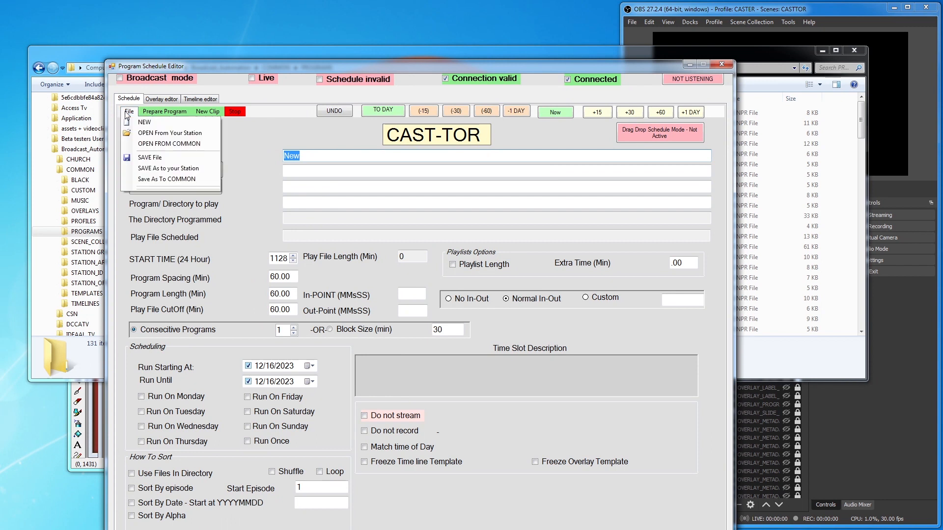
left_click(172, 144)
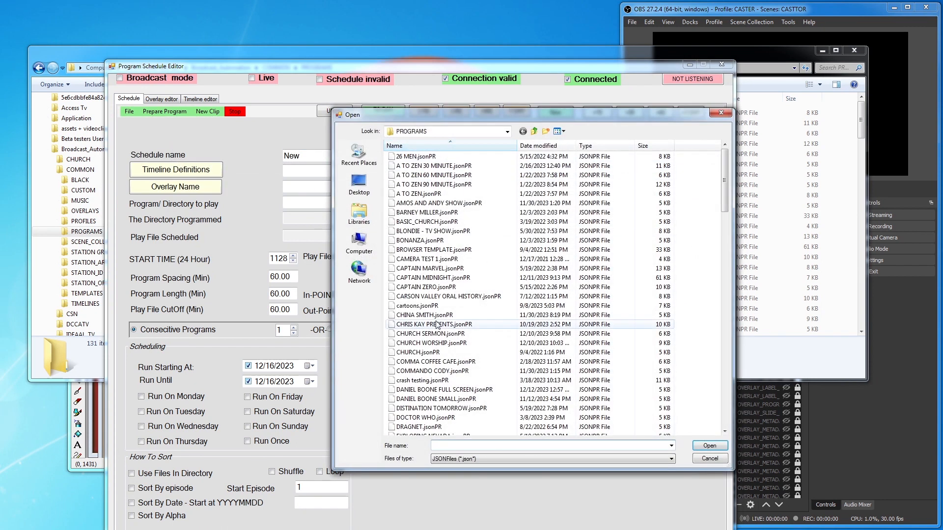
double_click(431, 278)
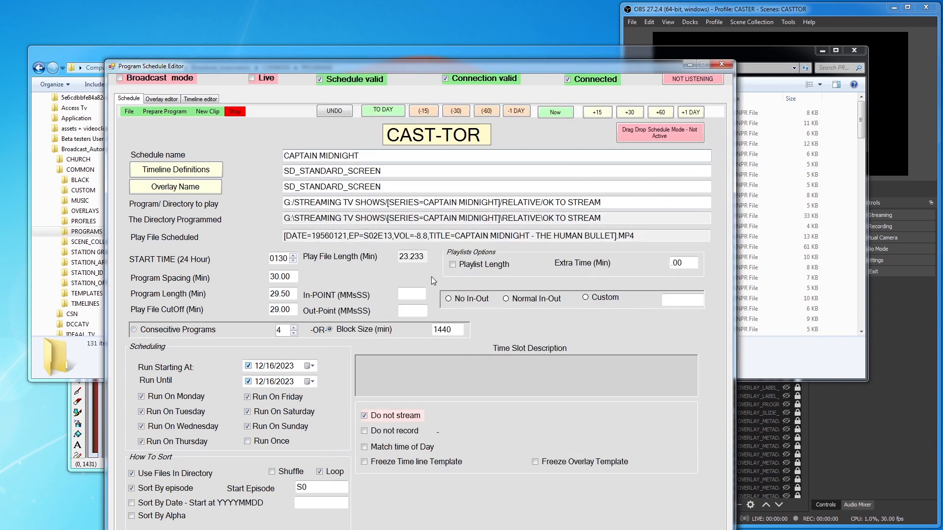
- Highlight the timeline definition and overlay name of the CAPTAIN MIDNIGHT schedule, and move the editor away to uncover the PROGRAMS folder
left_click_drag(425, 63, 441, 51)
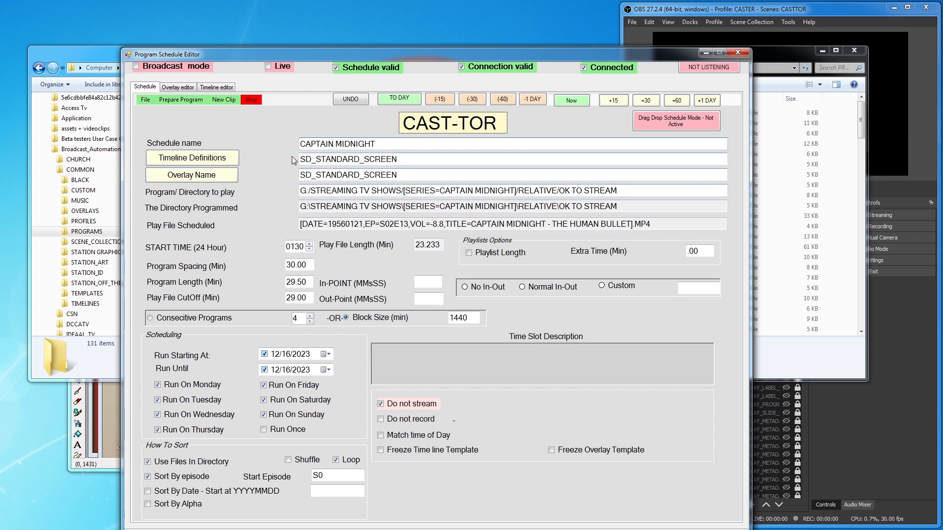
left_click_drag(401, 159, 297, 160)
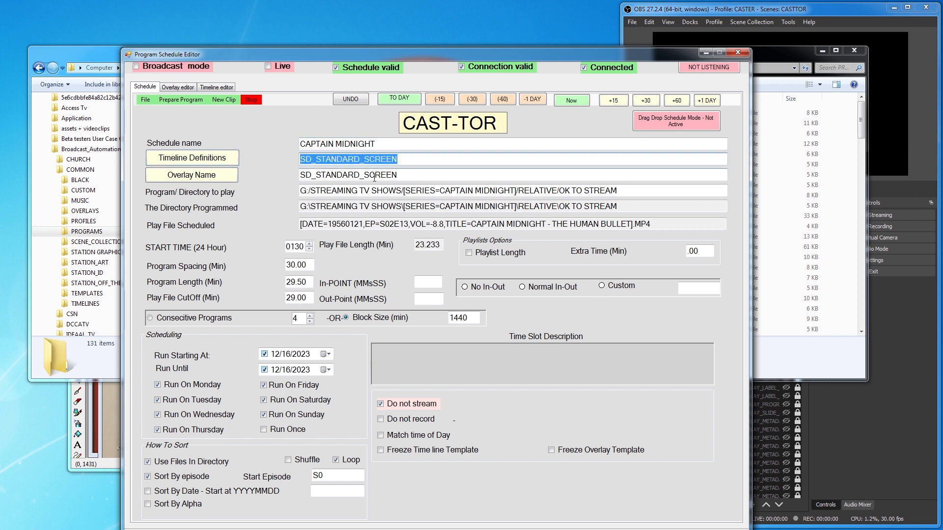
left_click_drag(401, 174, 281, 172)
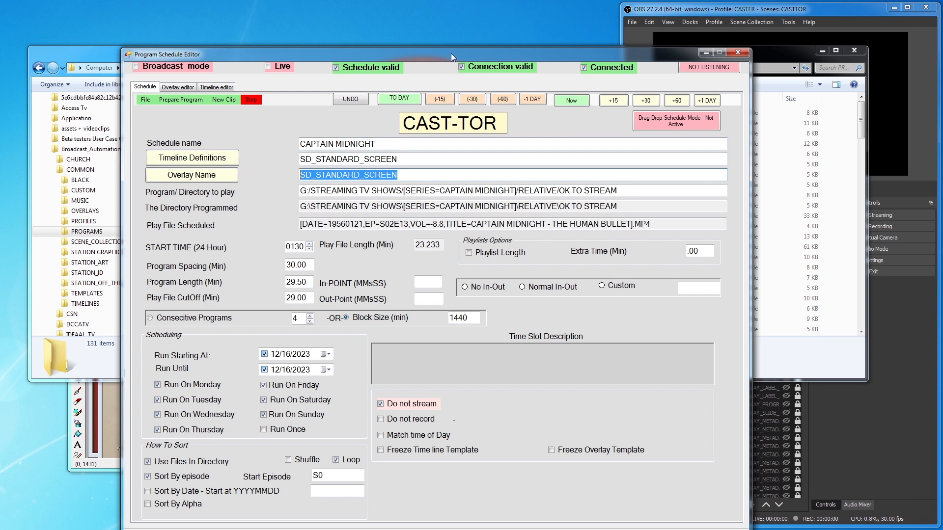
left_click_drag(473, 51, 0, 70)
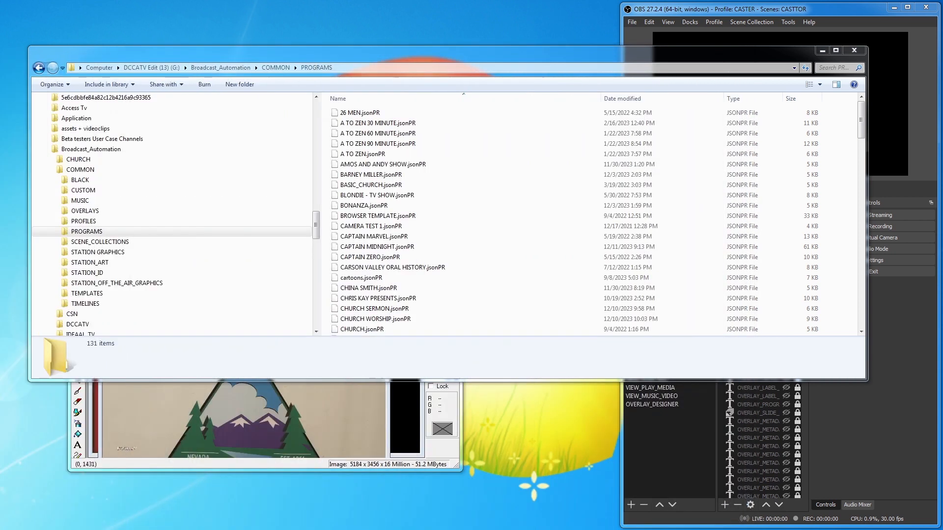
- View COMMON's OVERLAYS and TIMELINES folders, comparing them with the Timeline Definitions and Overlay Name of the CAPTAIN MIDNIGHT schedule
left_click(85, 212)
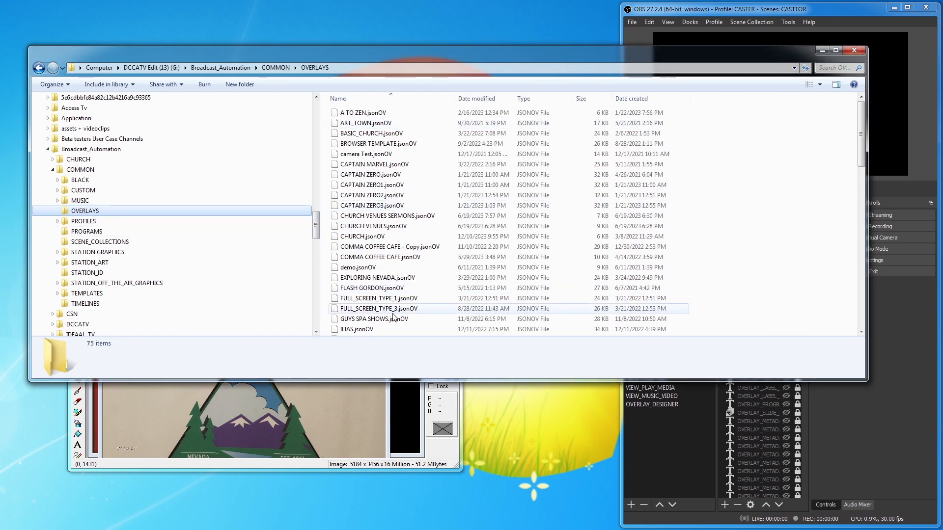
left_click(76, 304)
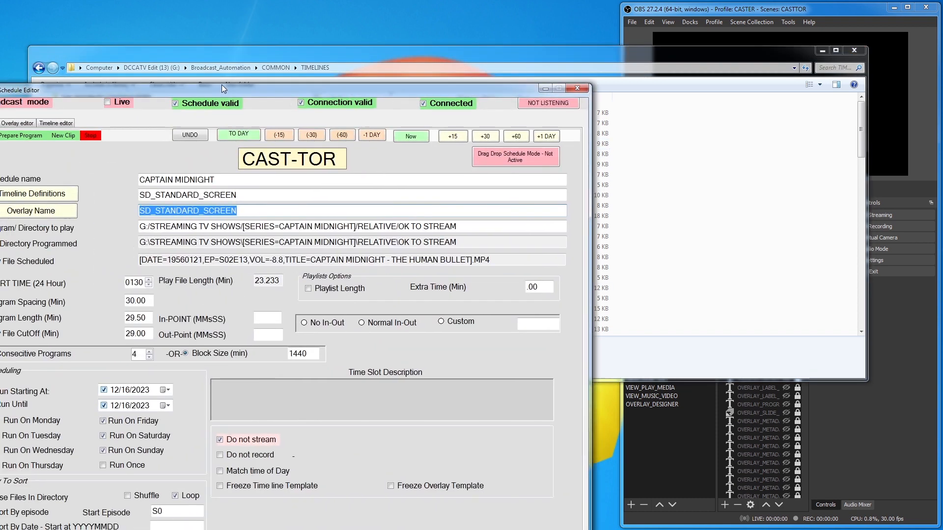
left_click_drag(222, 84, 264, 81)
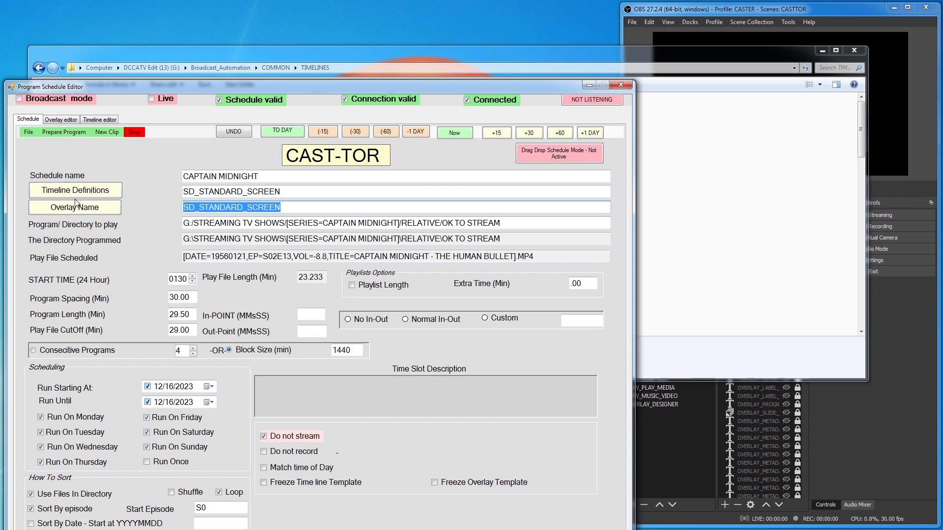
left_click_drag(547, 83, 0, 91)
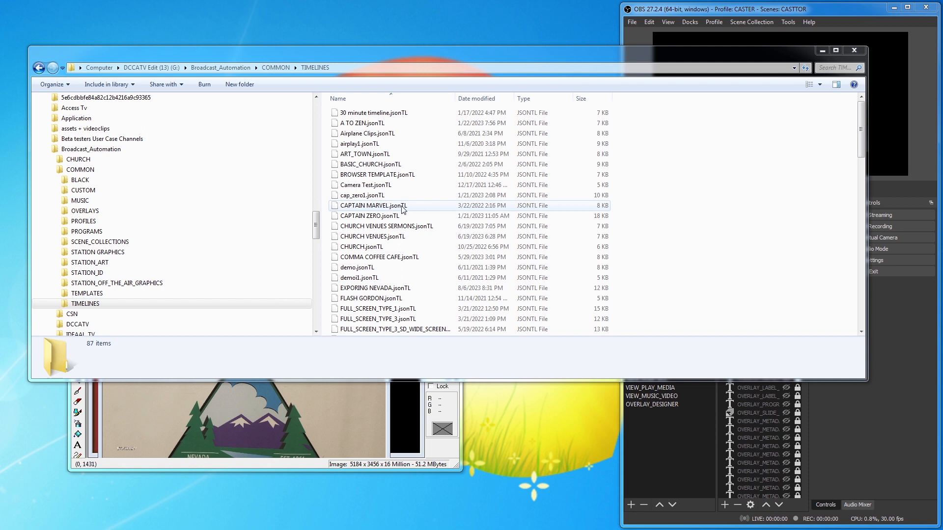
left_click(82, 211)
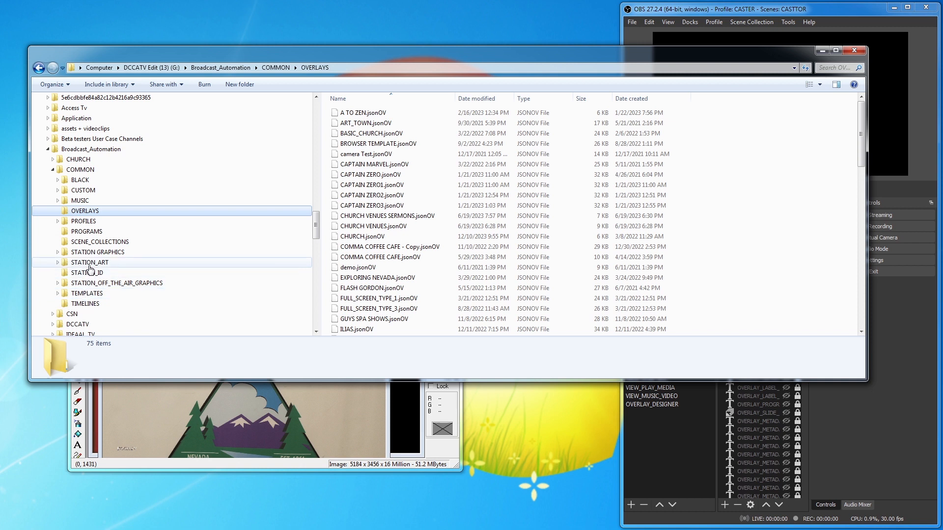
- Collapse COMMON, view the scheduled program files in DCCATV's STATION_SCHEDULE folder, and collapse DCCATV
left_click(53, 170)
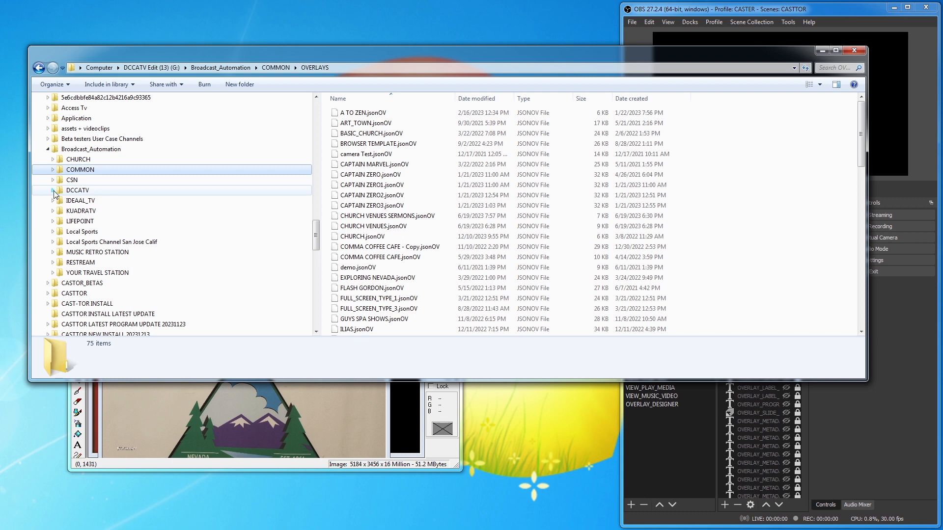
left_click(53, 191)
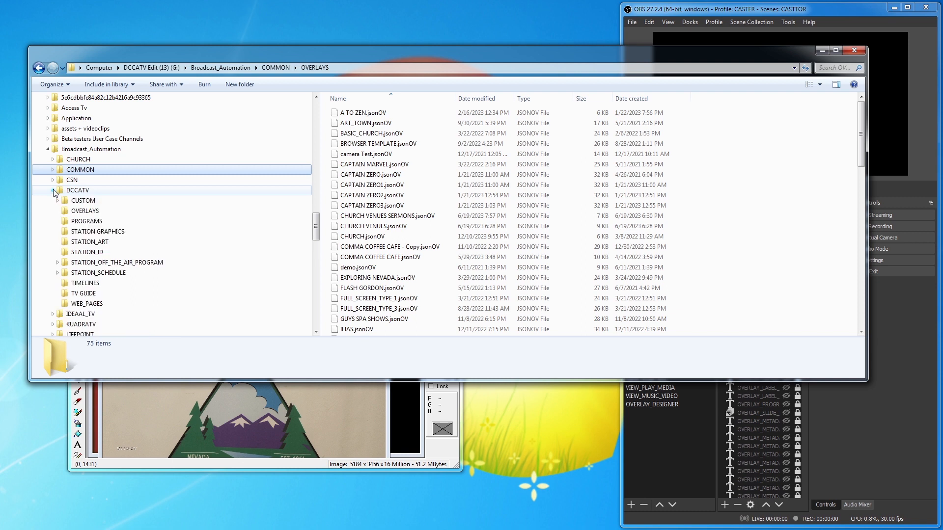
left_click(91, 274)
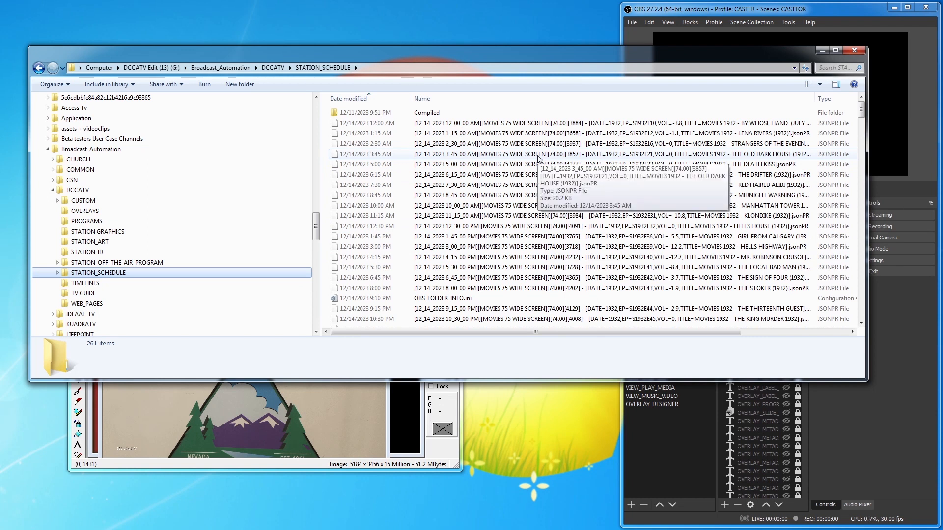
left_click(53, 191)
- Expand CSN, view its STATION_SCHEDULE files and main folder contents, and collapse CSN
left_click(52, 180)
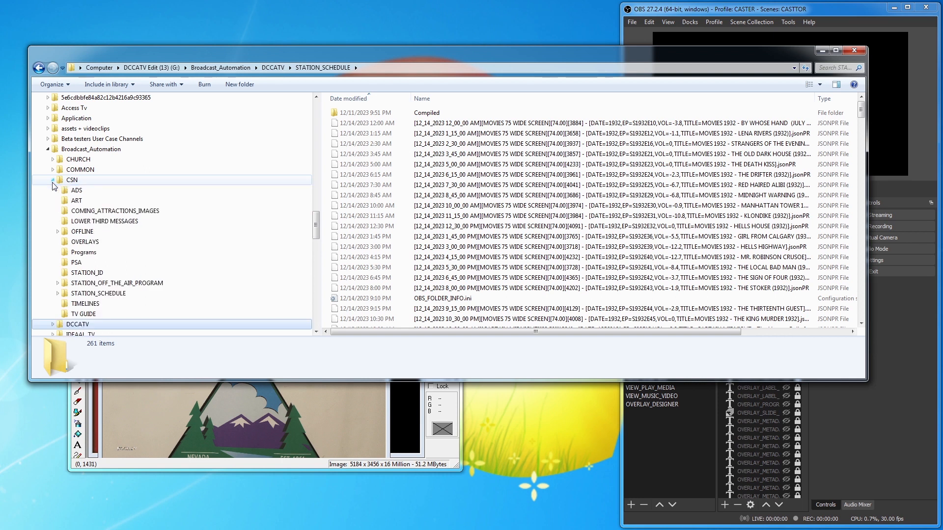
left_click(84, 294)
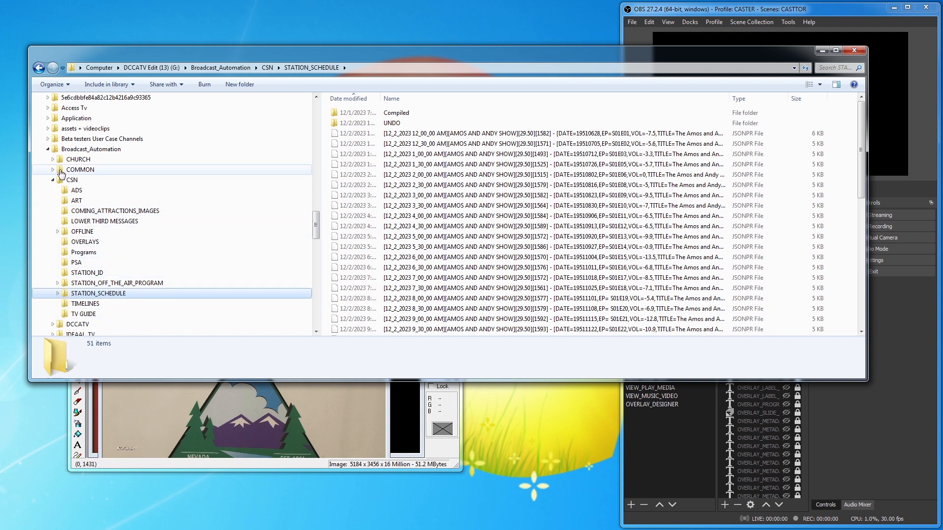
left_click(73, 180)
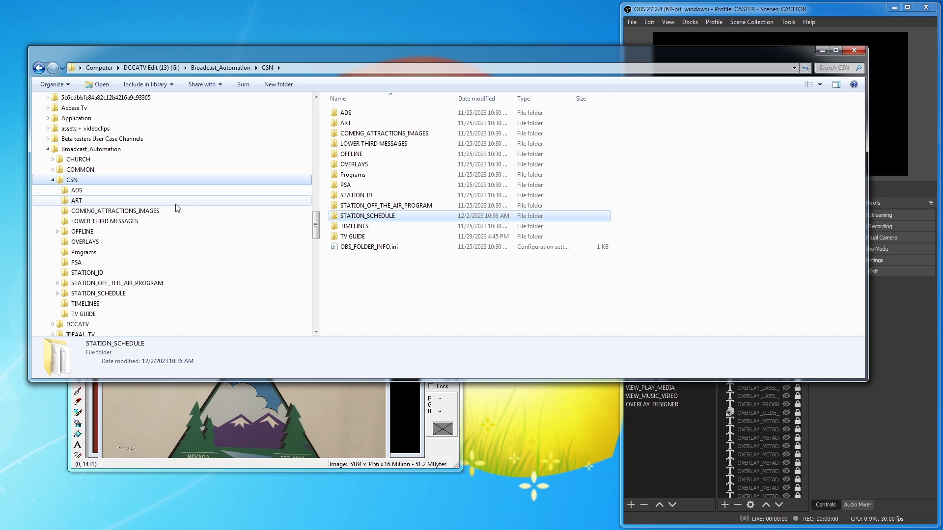
left_click(52, 180)
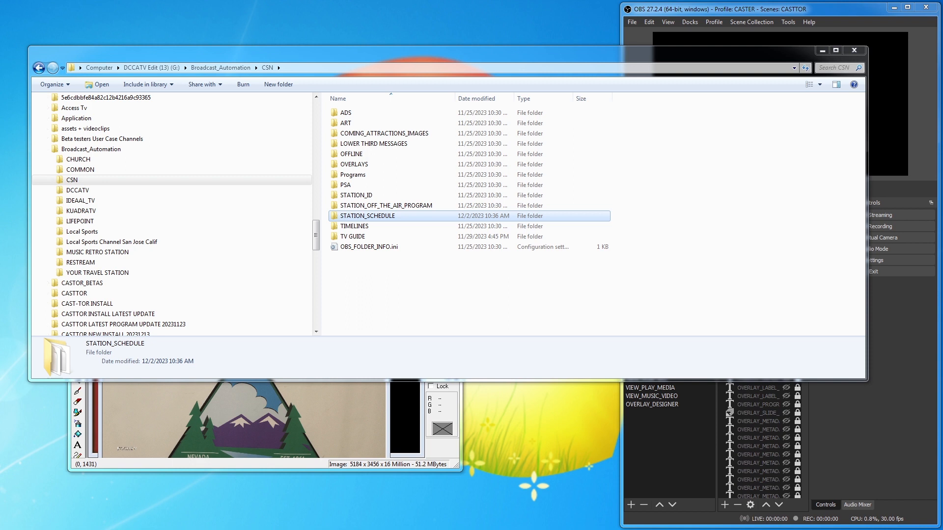
- Bring the SD_STANDARD_SCREEN timeline into view, select the VIEW_STATION_INTRO file path, and widen the File Name column to show it in full
left_click_drag(0, 139, 419, 59)
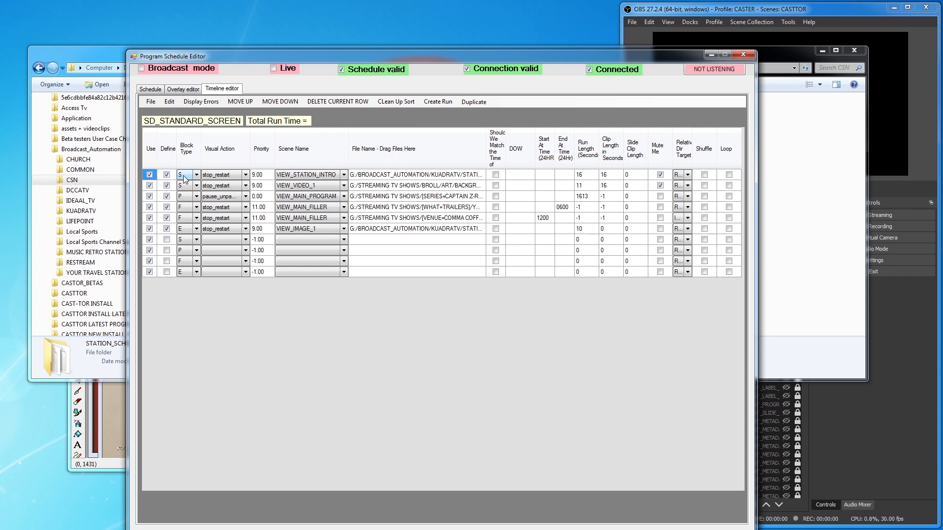
left_click(188, 209)
left_click(395, 177)
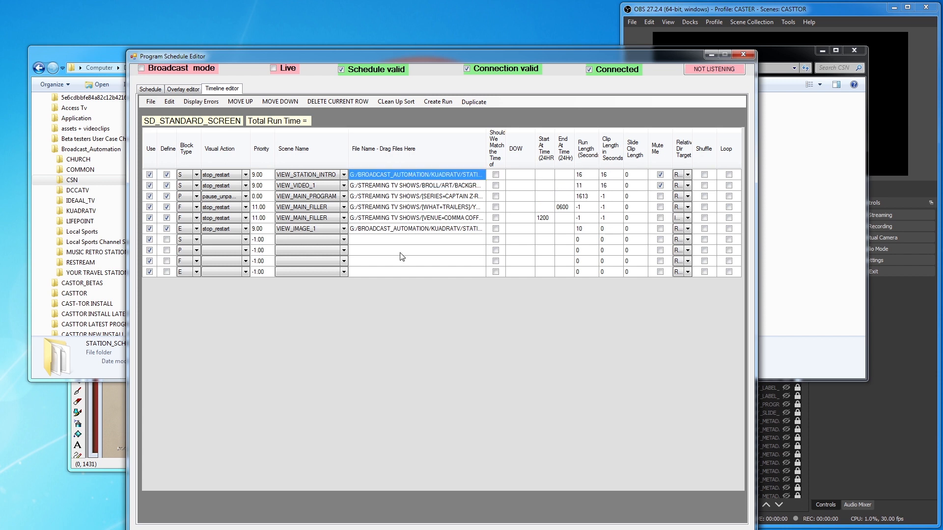
left_click_drag(486, 131, 608, 133)
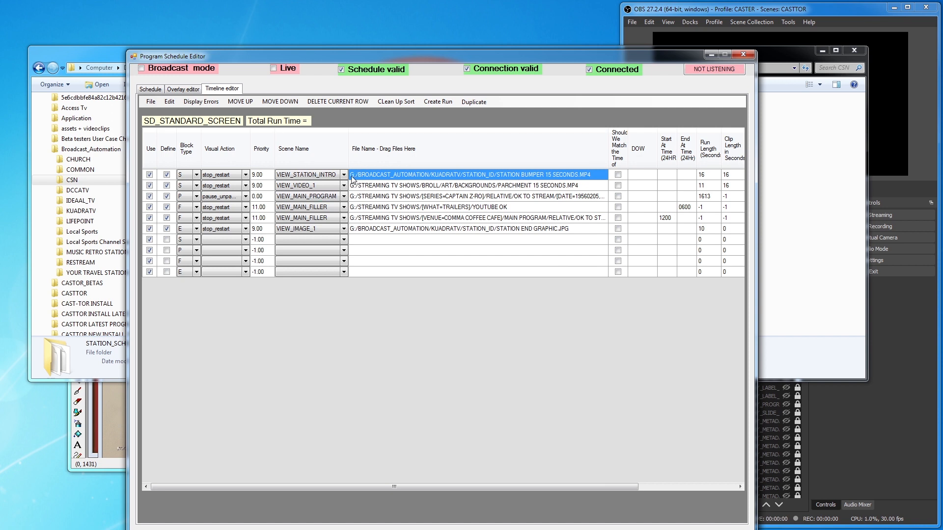
- Compare the station name and drive letter in the Configuration Menu with the timeline's file paths, and move the menu out of view
left_click_drag(296, 266, 426, 278)
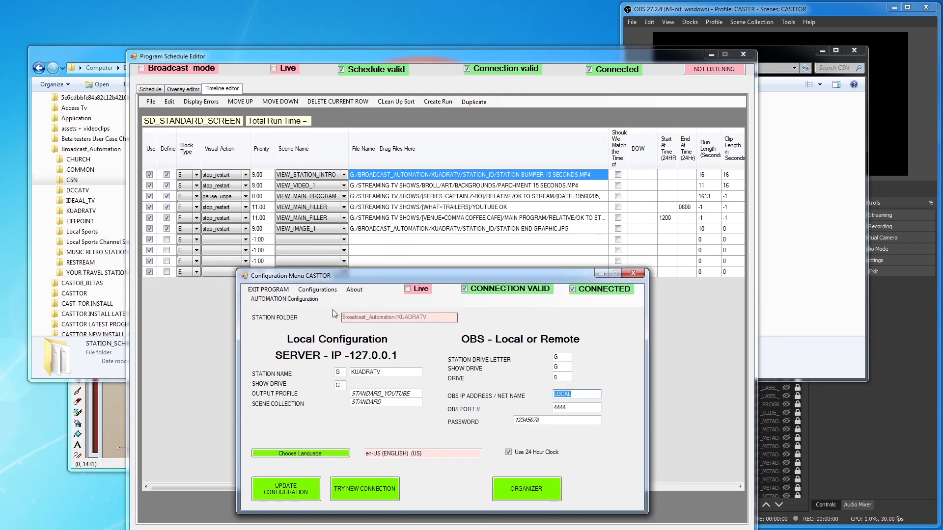
mouse_move(338, 374)
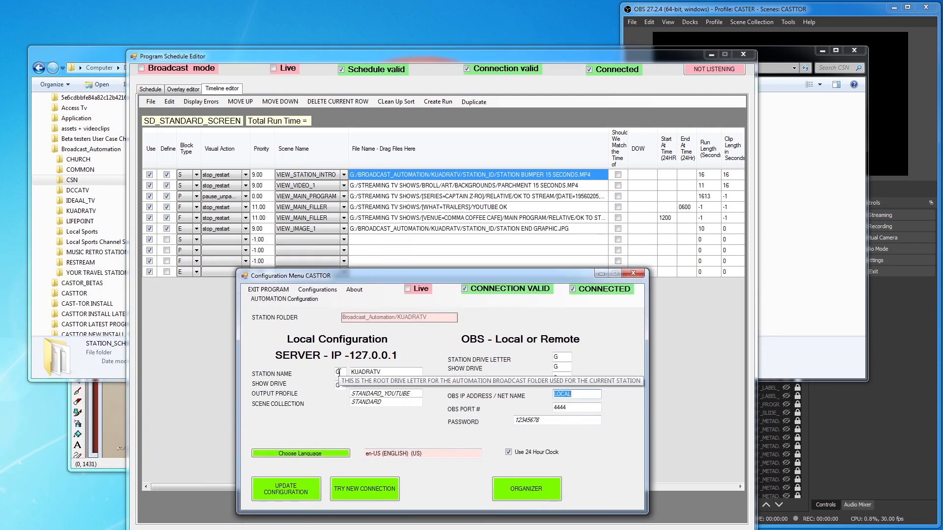
left_click_drag(516, 275, 0, 260)
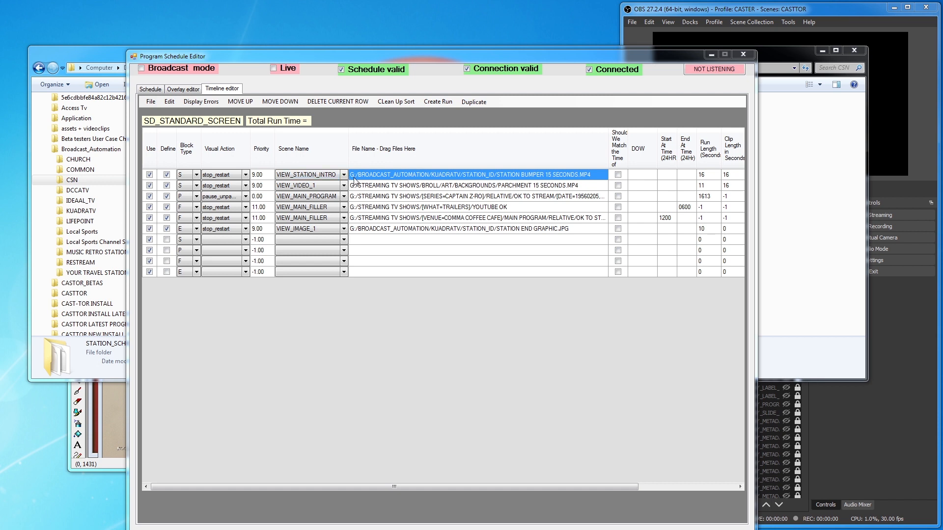
left_click_drag(0, 299, 436, 128)
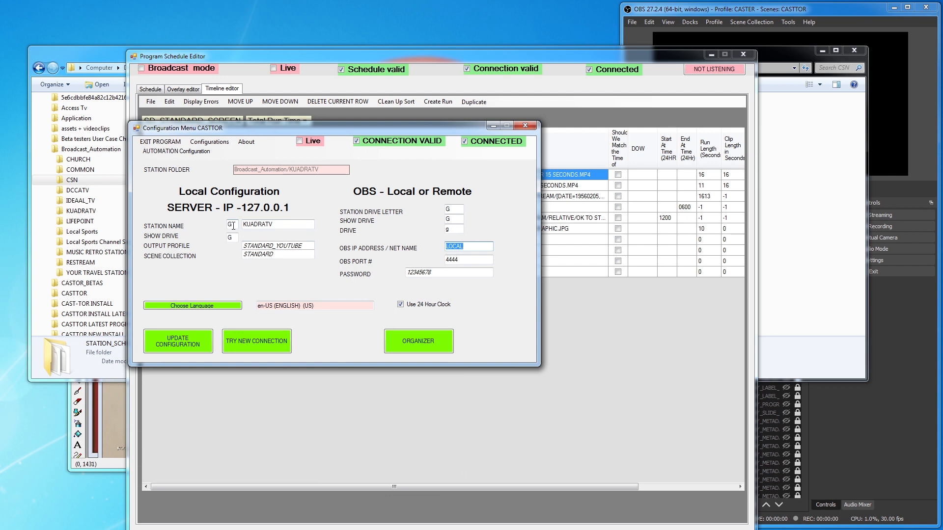
left_click_drag(467, 127, 0, 127)
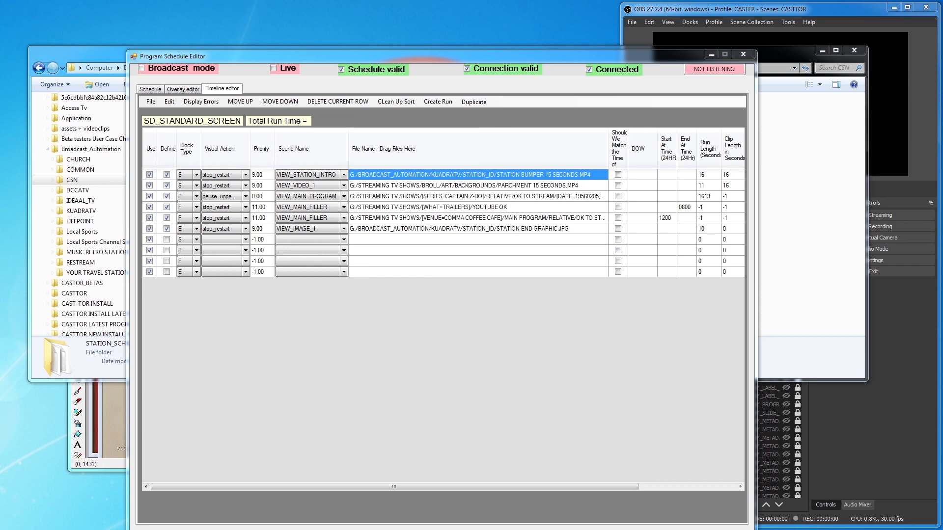
left_click_drag(0, 150, 123, 143)
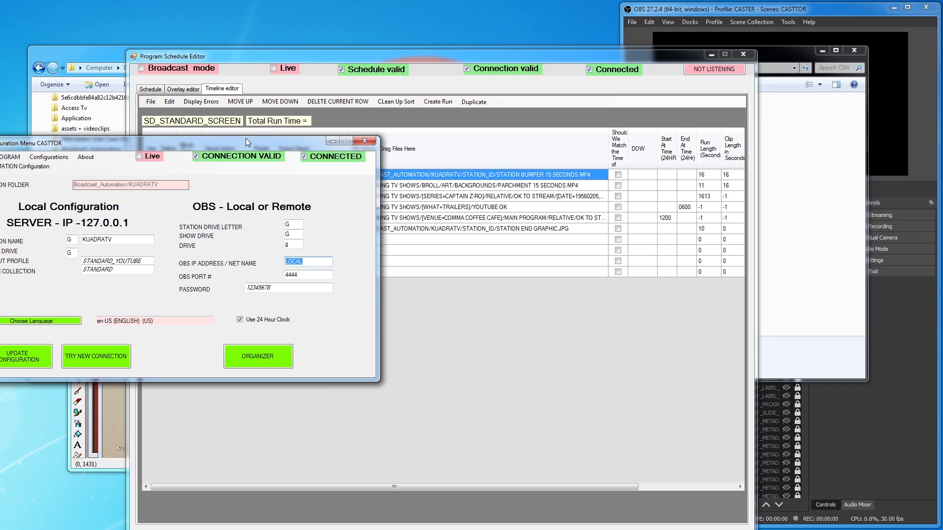
left_click_drag(248, 142, 0, 131)
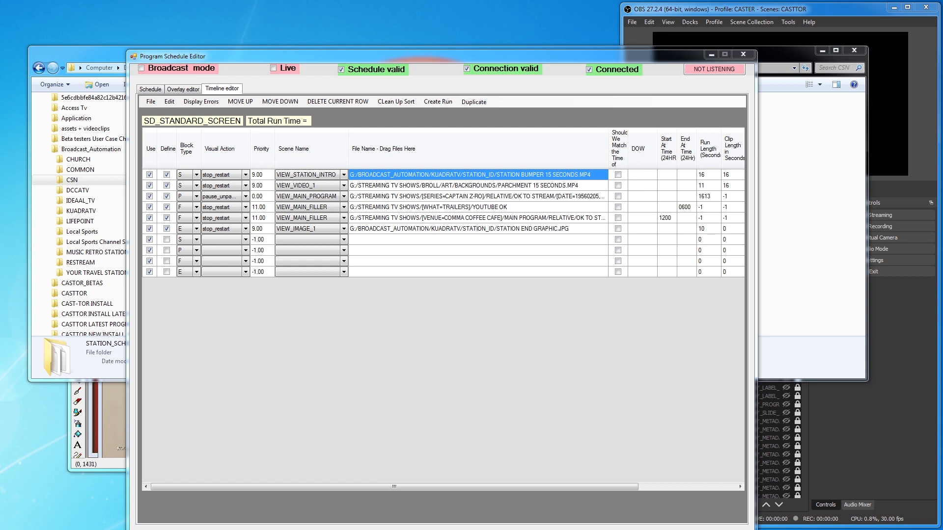
- Open CSN's STATION_ID folder and shrink its window so its files and the timeline rows are both accessible
left_click_drag(282, 55, 342, 293)
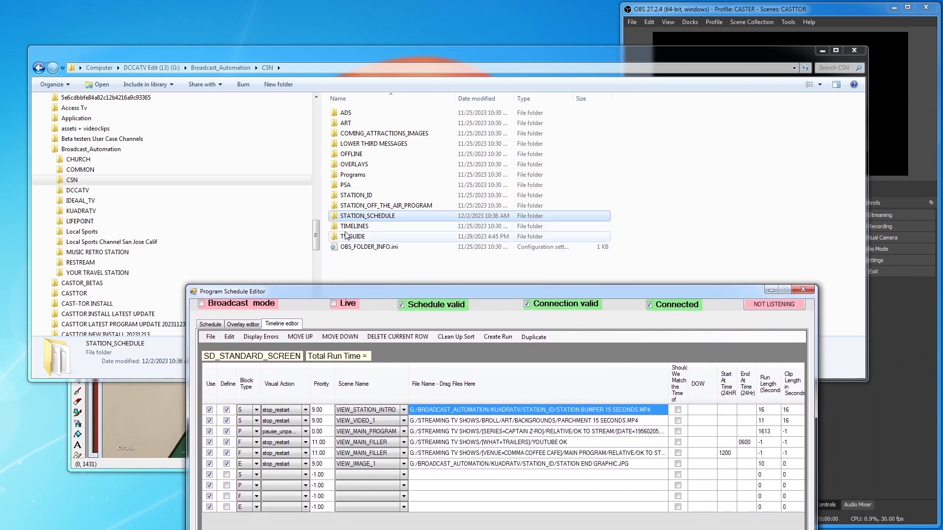
left_click(336, 199)
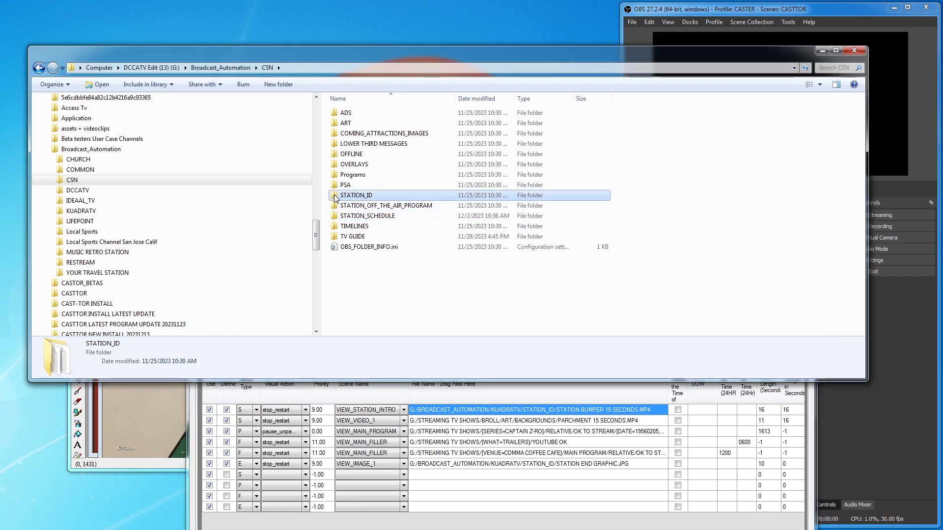
double_click(335, 197)
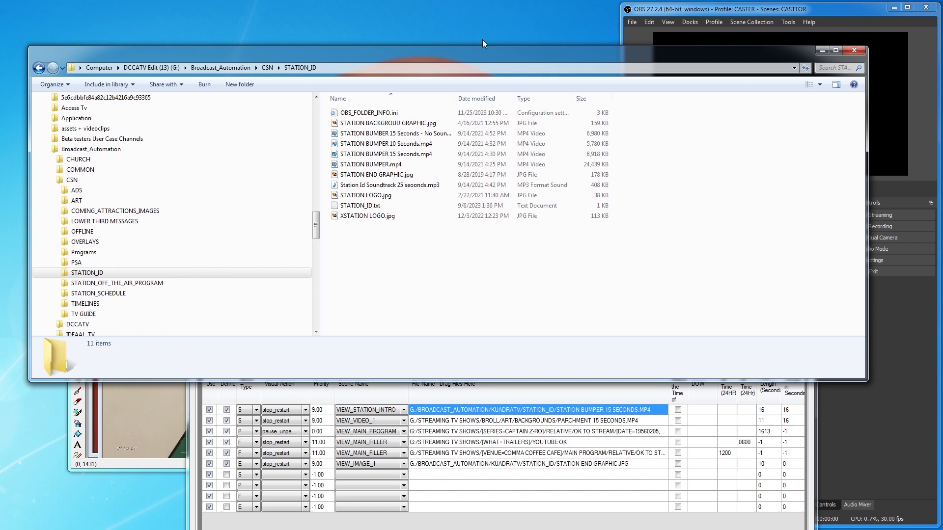
left_click_drag(493, 49, 468, 9)
mouse_move(844, 341)
left_mouse_down()
mouse_move(826, 280)
mouse_move(468, 274)
mouse_move(475, 217)
mouse_move(484, 226)
left_mouse_up()
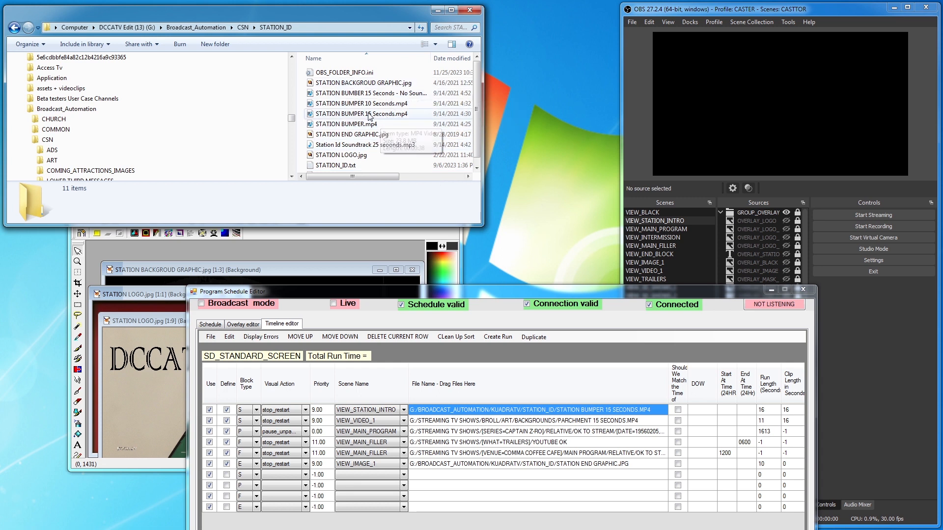
- Assign CSN's STATION BUMPER 15 Seconds.mp4 to the VIEW_STATION_INTRO row and check the configured station name and drive in the Configuration Menu
left_click_drag(354, 117, 509, 411)
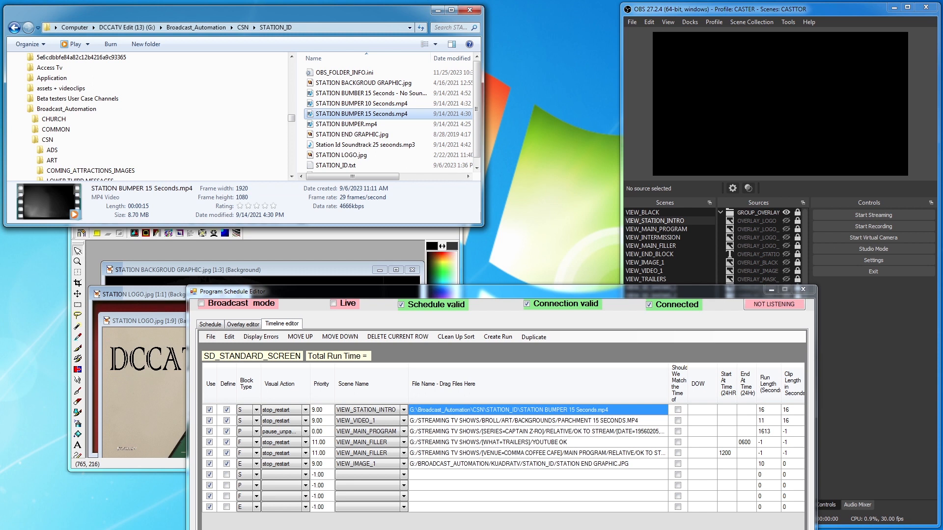
left_click_drag(0, 175, 240, 163)
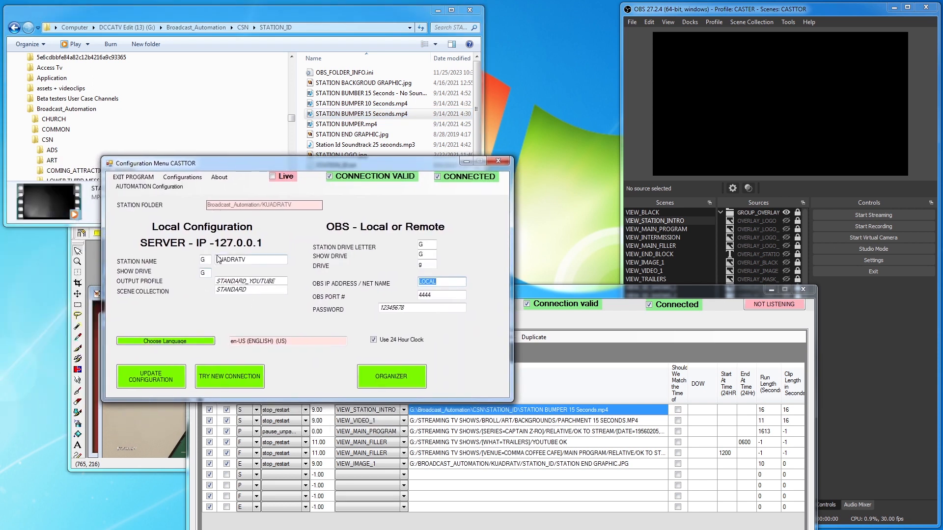
left_click_drag(415, 163, 0, 153)
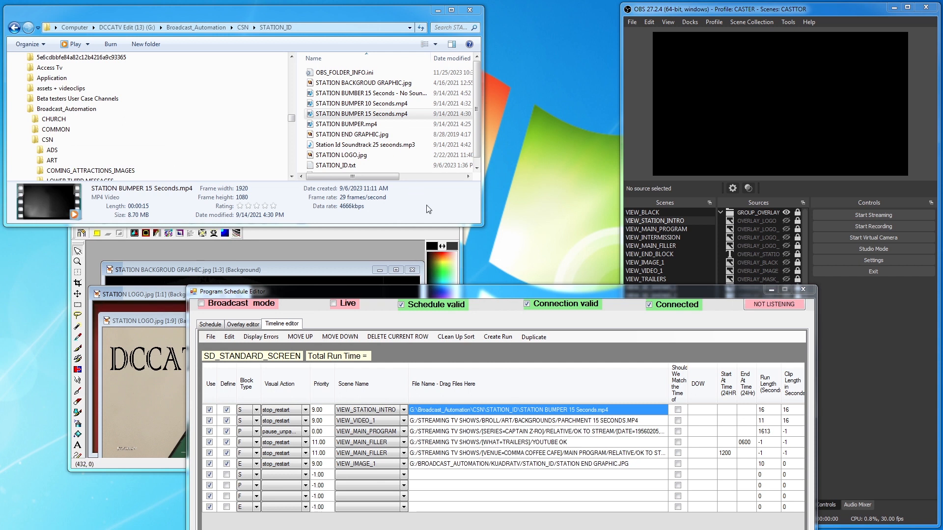
- Select the STATION END GRAPHIC.JPG path in the VIEW_IMAGE_1 row and reposition the editor to examine the timeline's length columns
left_click_drag(516, 287, 474, 176)
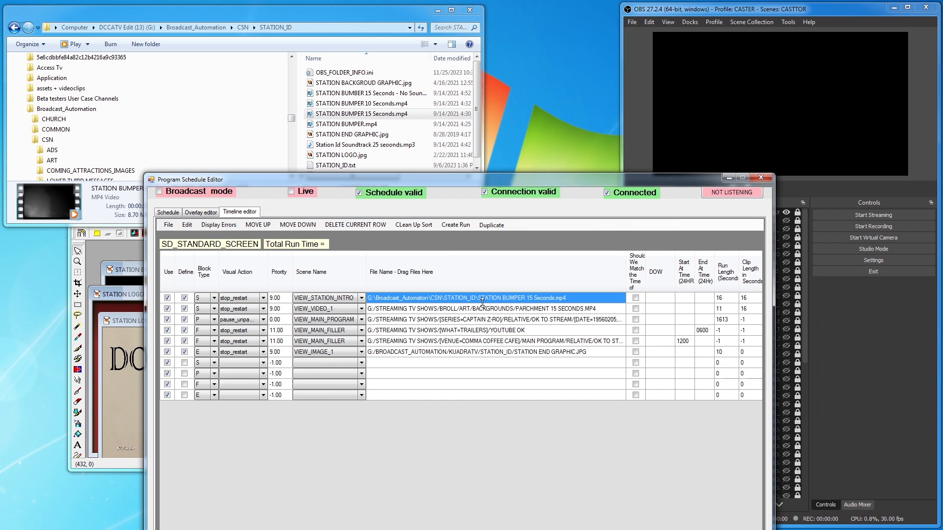
left_click(432, 353)
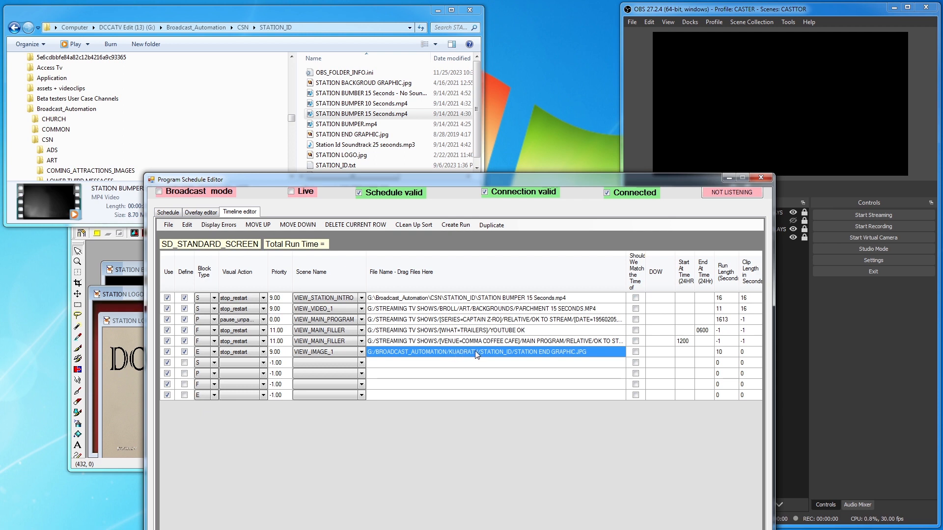
left_click_drag(582, 187, 477, 61)
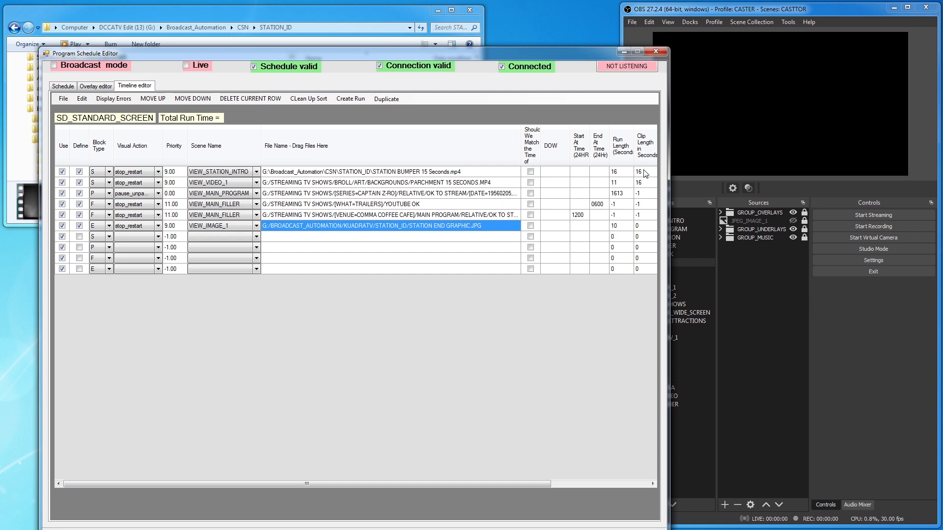
- Replace the VIEW_STATION_INTRO file with STATION BUMPER 10 Seconds.mp4 from CSN's STATION_ID folder, and move the editor up to show its timeline
left_click_drag(439, 55, 457, 168)
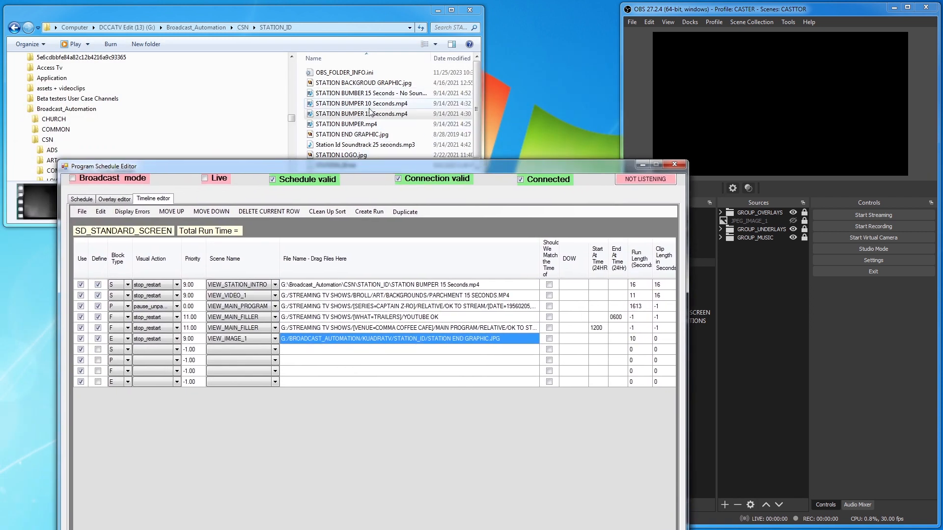
left_click_drag(311, 104, 418, 286)
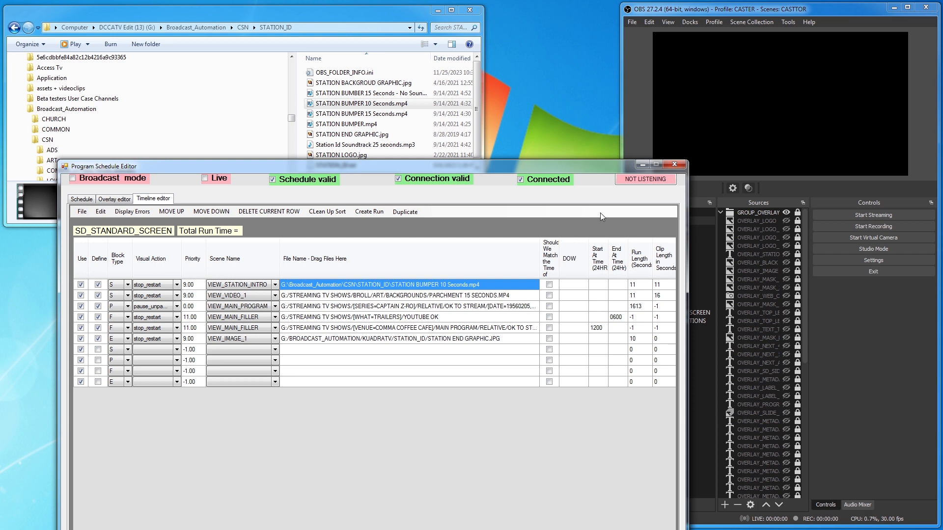
left_click_drag(544, 164, 532, 87)
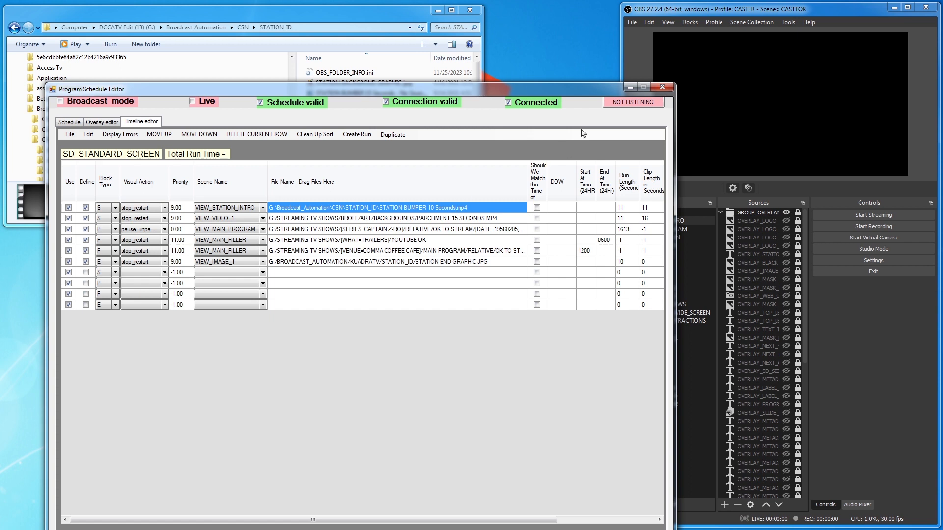
- Sort the timeline rows by start time and end time, select the trailers filler row, and tidy the timeline with CLean Up Sort
left_click_drag(603, 85, 582, 76)
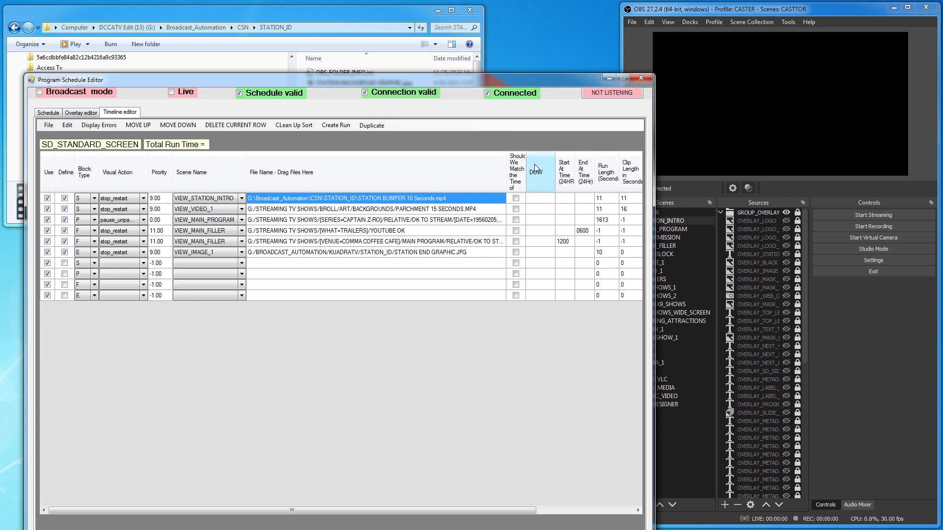
left_click(565, 170)
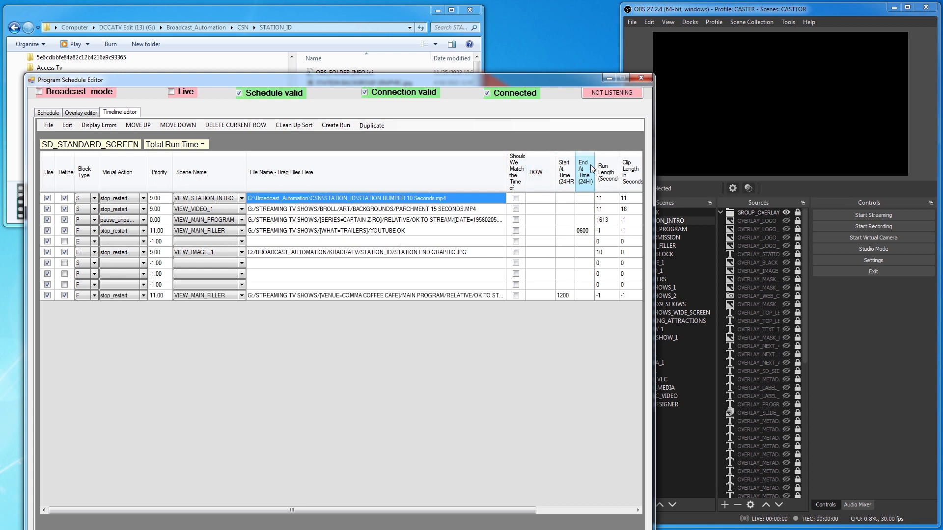
left_click(584, 169)
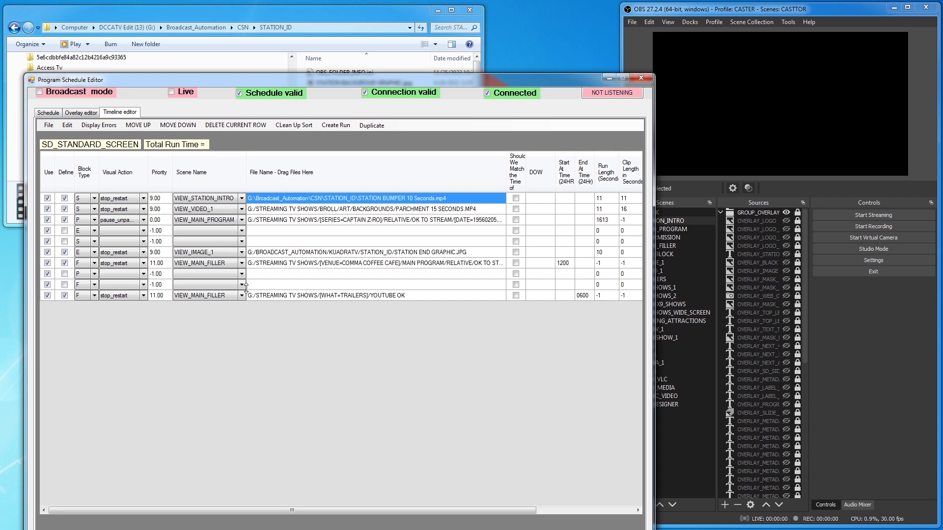
left_click(273, 294)
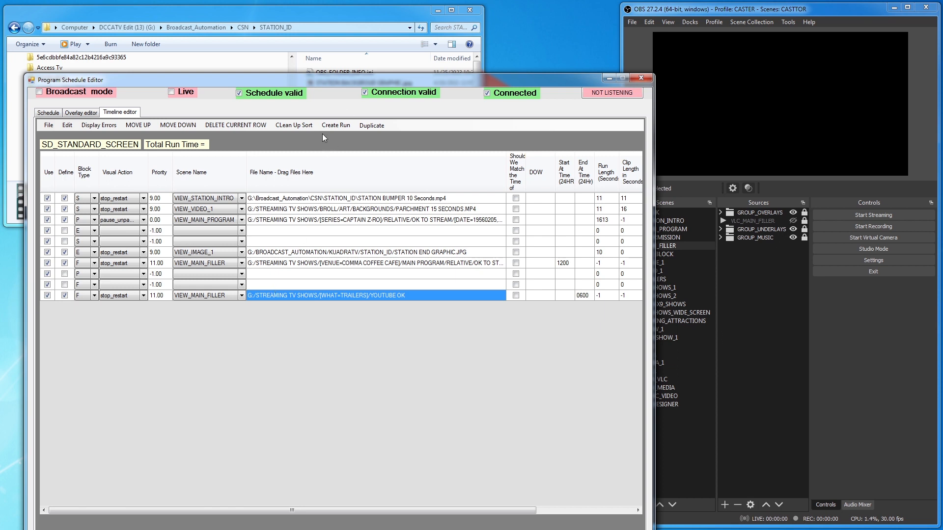
left_click(295, 125)
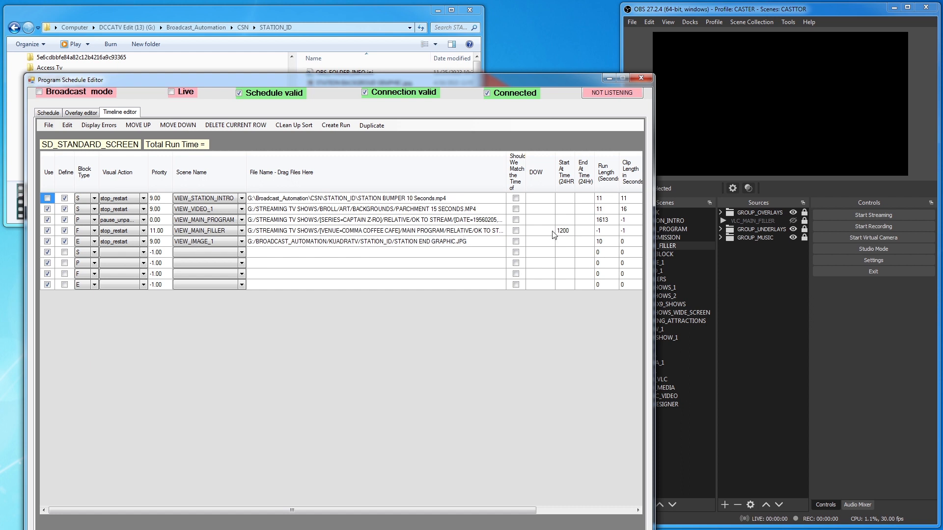
left_click(299, 232)
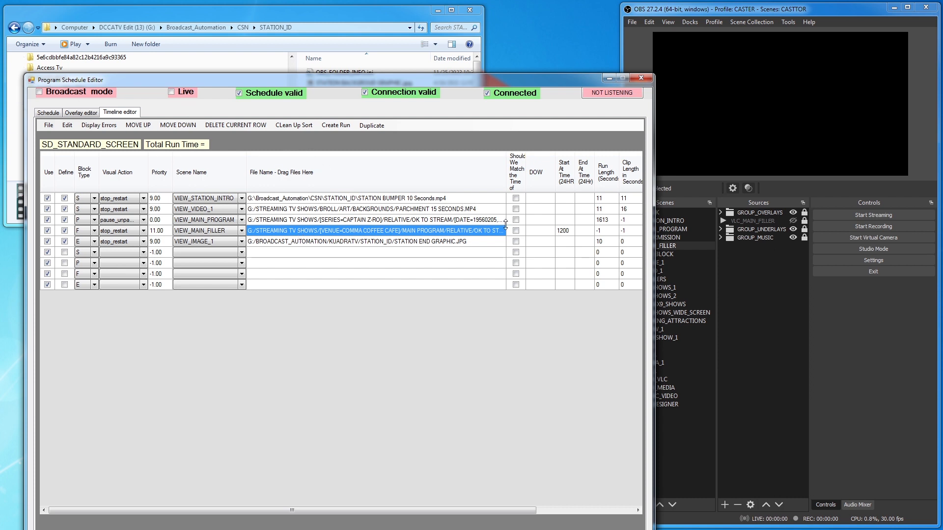
- Reload the CAPTAIN MIDNIGHT.jsonPR program and return to its SD_STANDARD_SCREEN timeline
left_click(48, 113)
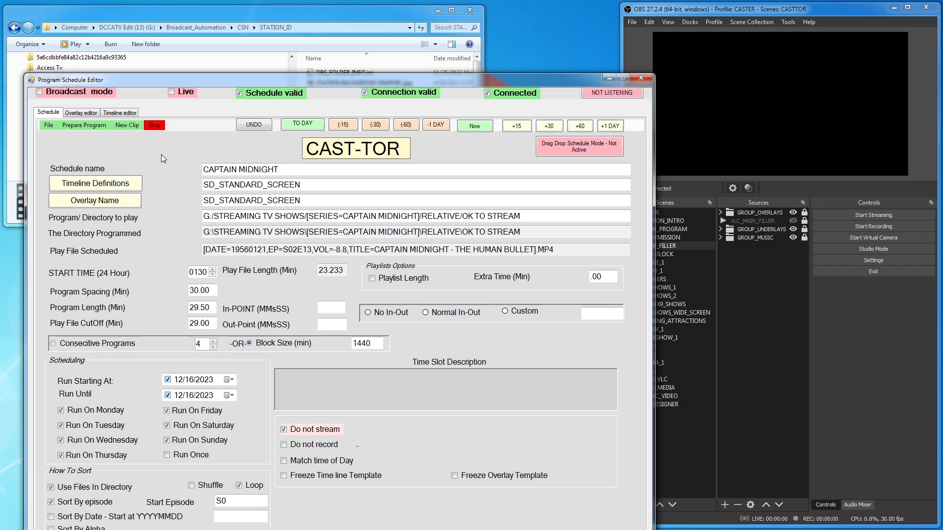
left_click(49, 125)
left_click(92, 160)
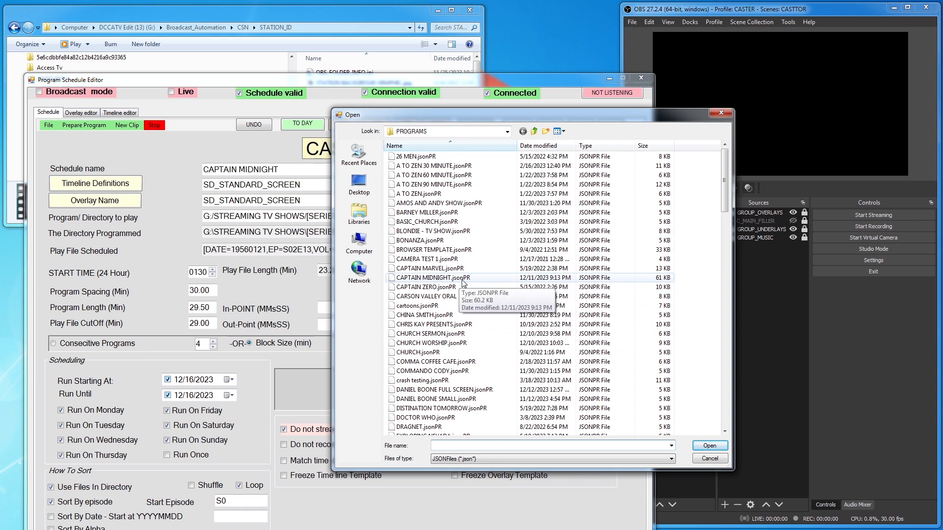
double_click(430, 279)
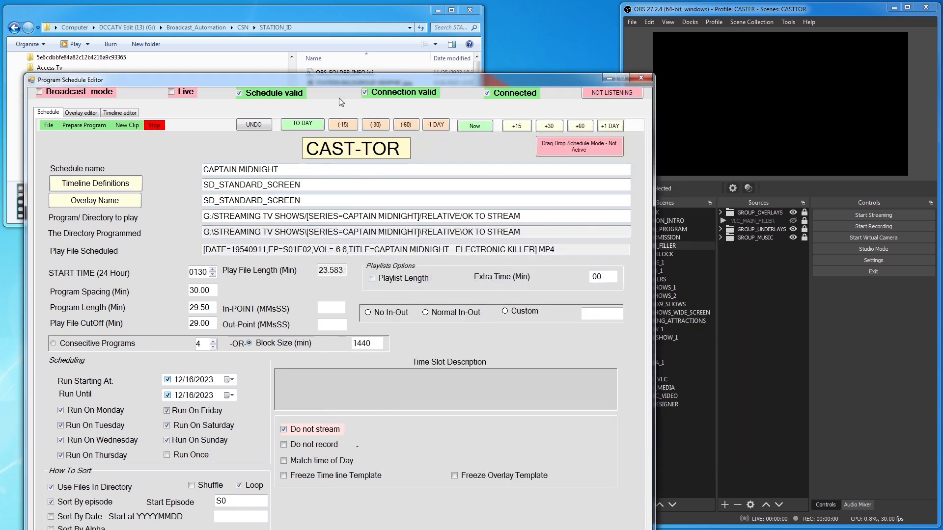
left_click(117, 113)
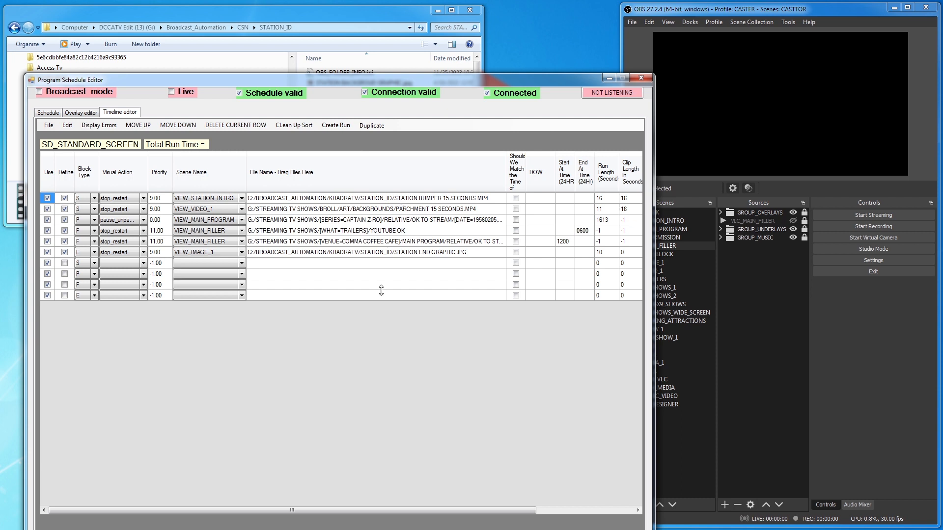
- Examine the OVERLAY_STATION_ID and OVERLAY_LOGO_1 asset paths in the overlay list, and move the editor clear of the OBS scene list
left_click(81, 113)
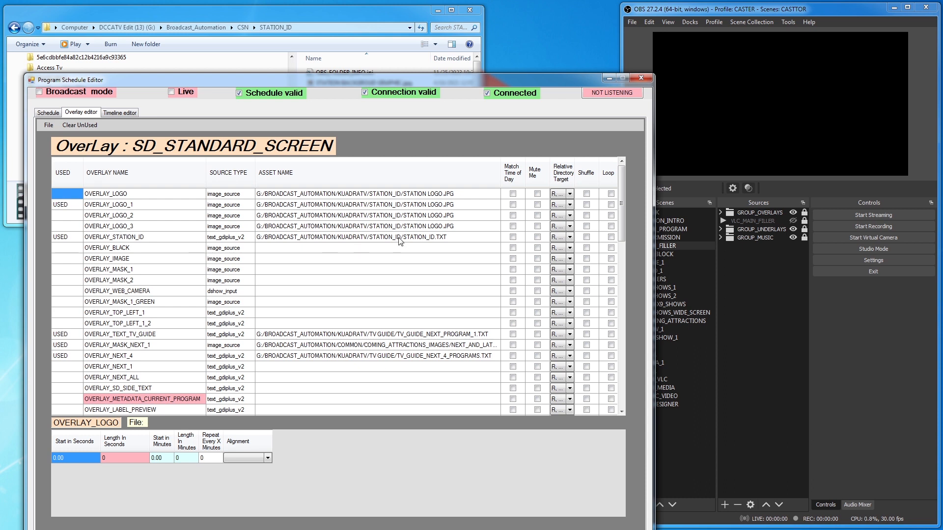
left_click(372, 237)
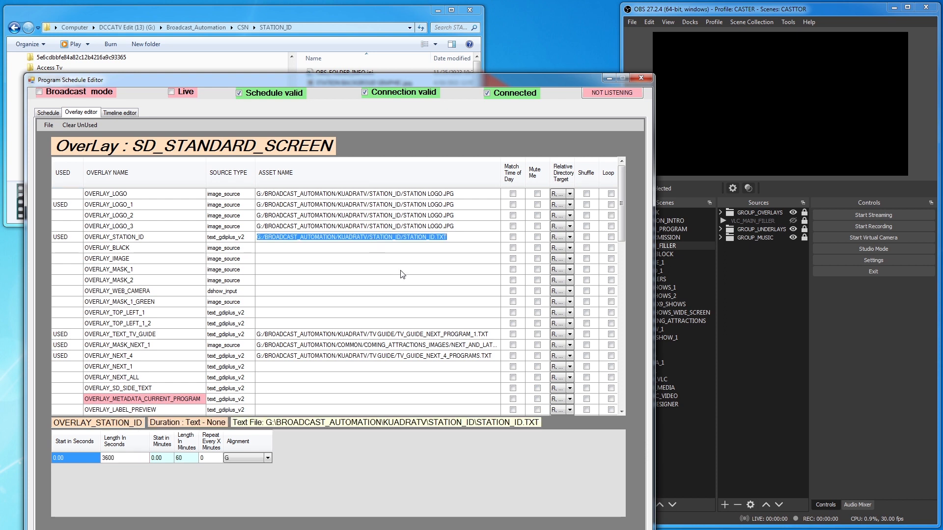
left_click_drag(486, 83, 477, 30)
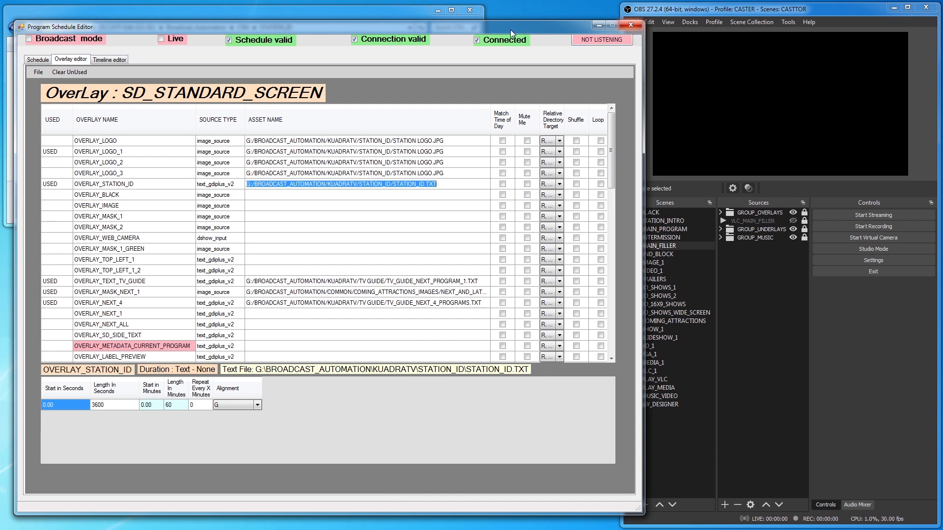
left_click_drag(511, 28, 483, 14)
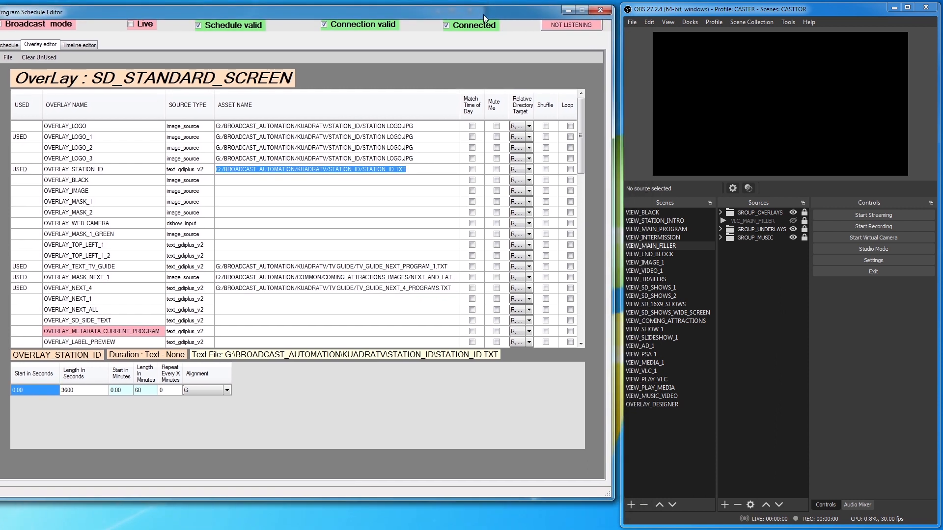
left_click_drag(484, 14, 486, 13)
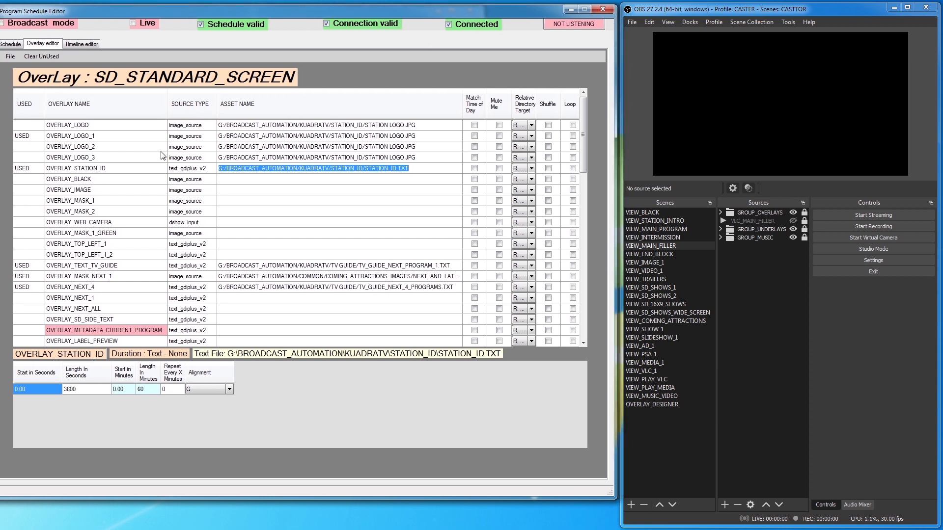
left_click(268, 137)
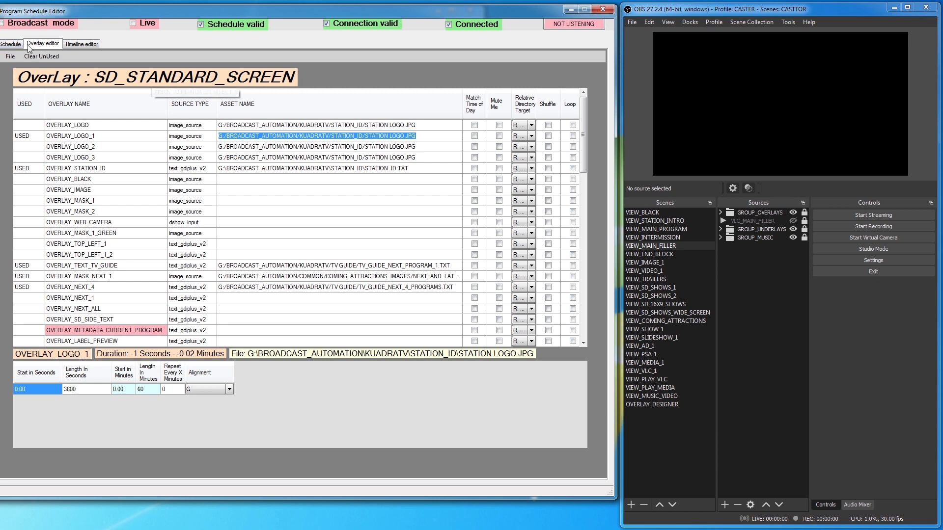
- Play the scheduled CAPTAIN MIDNIGHT episode to check the station name and logo overlays in OBS, and stop playback
left_click(11, 43)
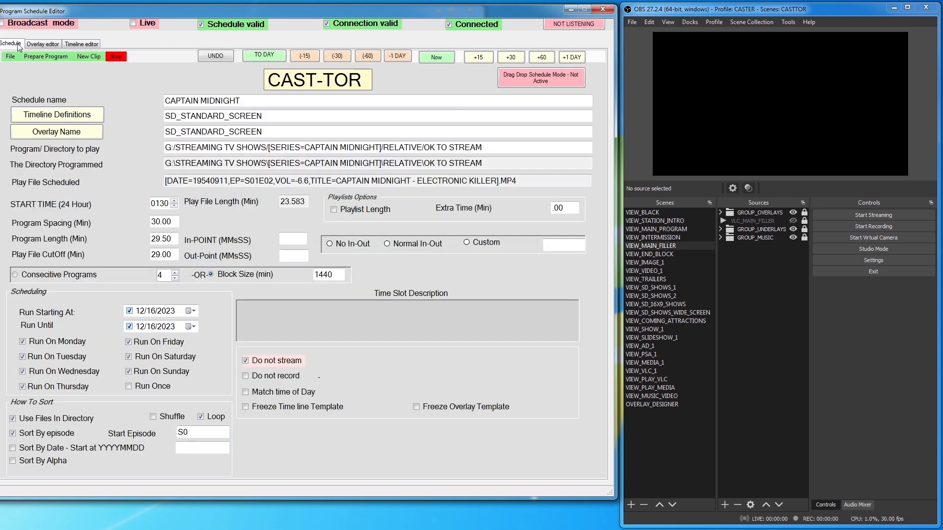
left_click(47, 58)
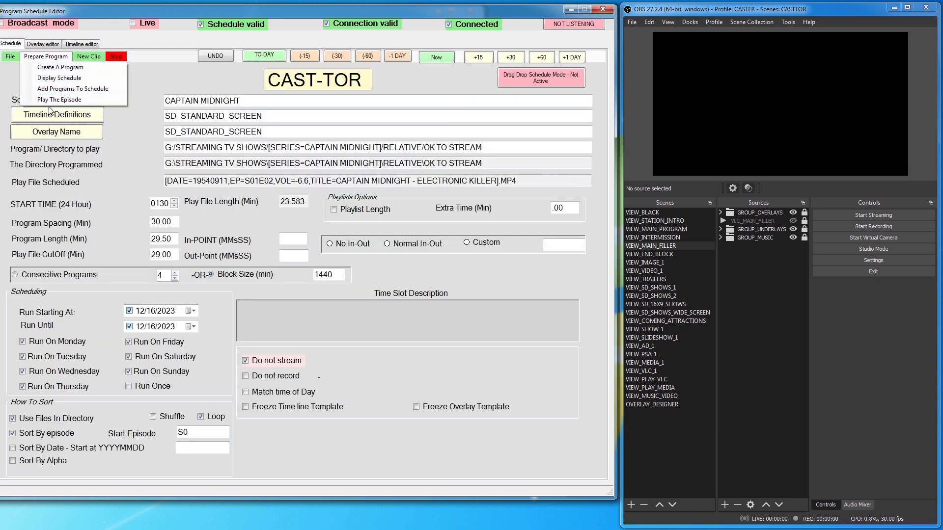
left_click(55, 100)
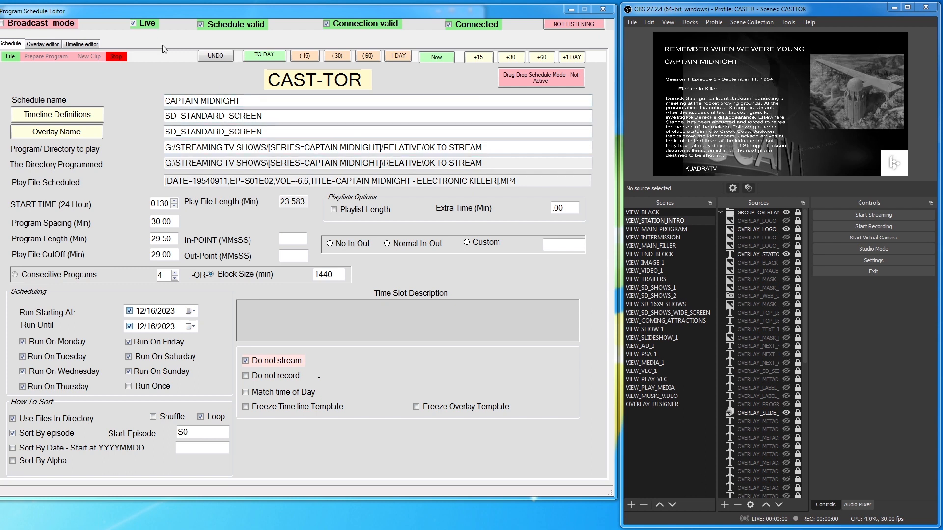
left_click(115, 57)
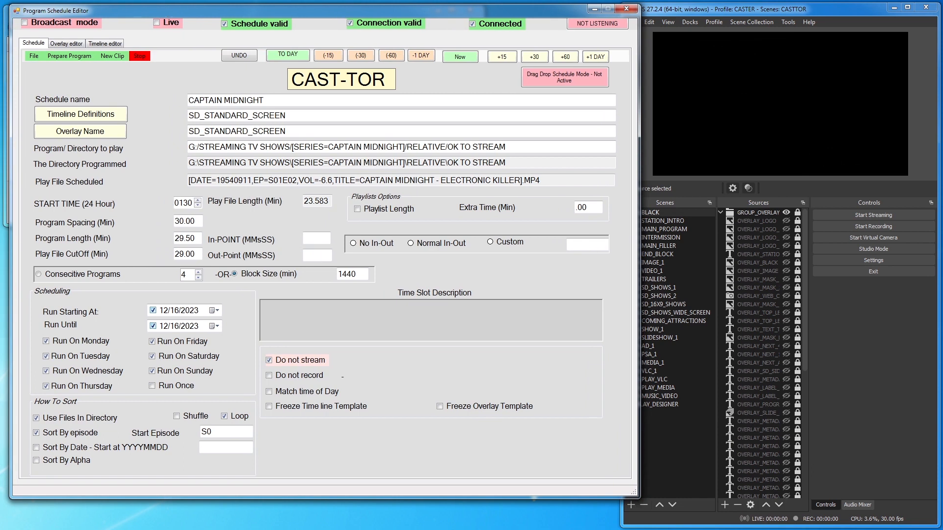
- Switch the configured station to DCCATV and return to the schedule editor
left_click_drag(0, 126, 279, 99)
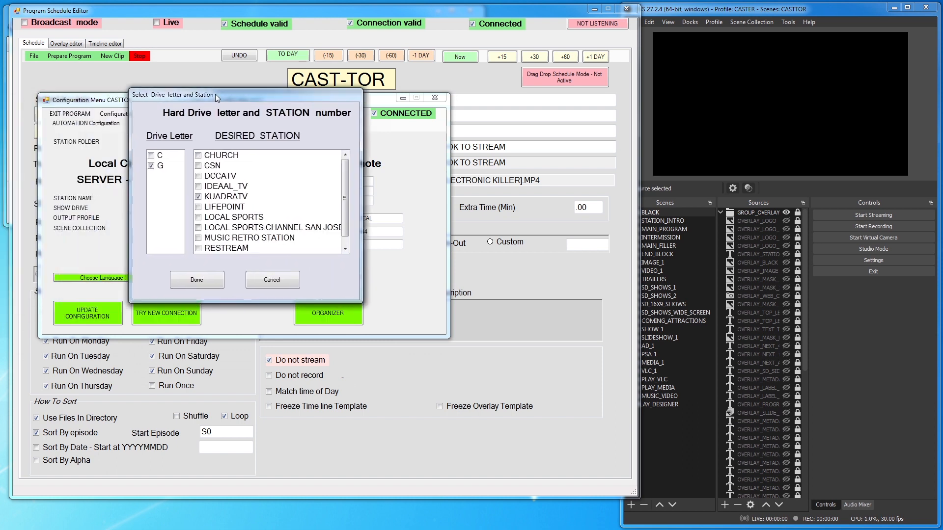
left_click(233, 173)
left_click(221, 278)
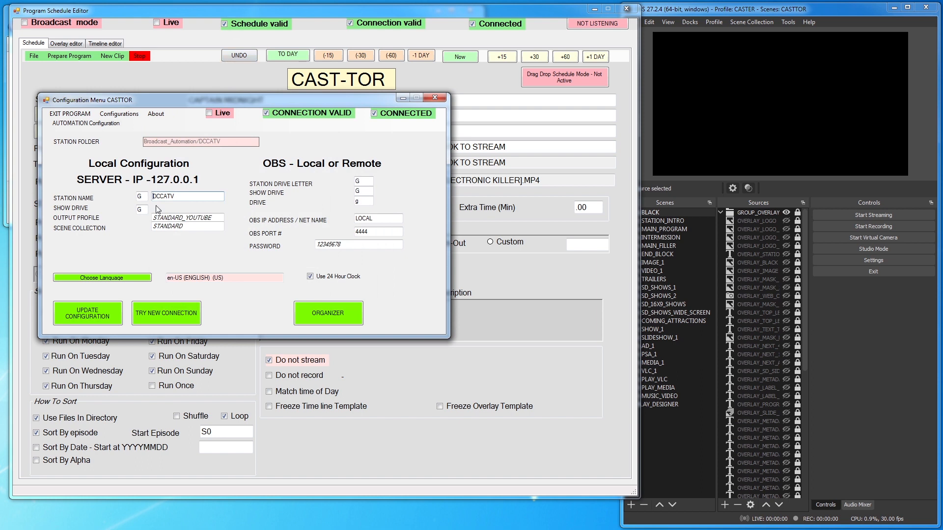
mouse_move(229, 103)
left_mouse_down()
mouse_move(202, 100)
mouse_move(219, 101)
left_mouse_up()
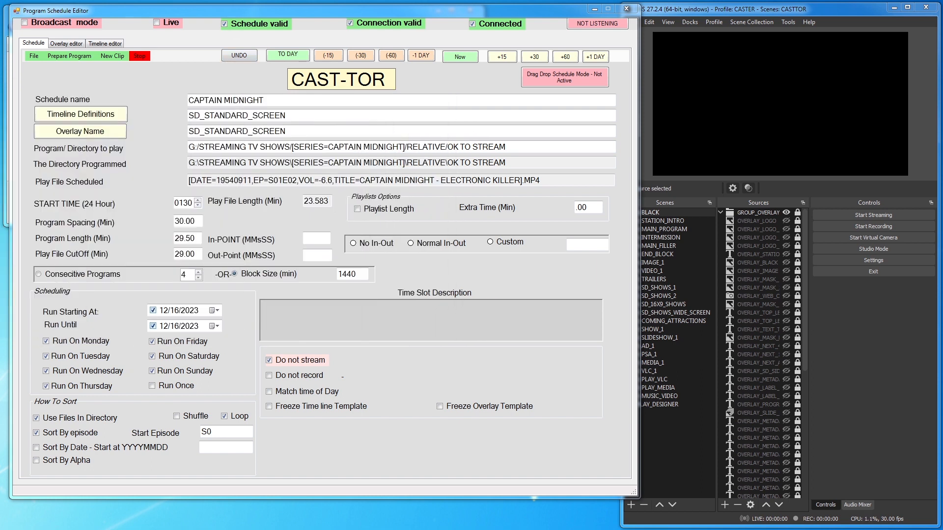
- Play the CAPTAIN MIDNIGHT episode under DCCATV to check its station overlays, and stop playback
left_click(77, 59)
left_click(84, 99)
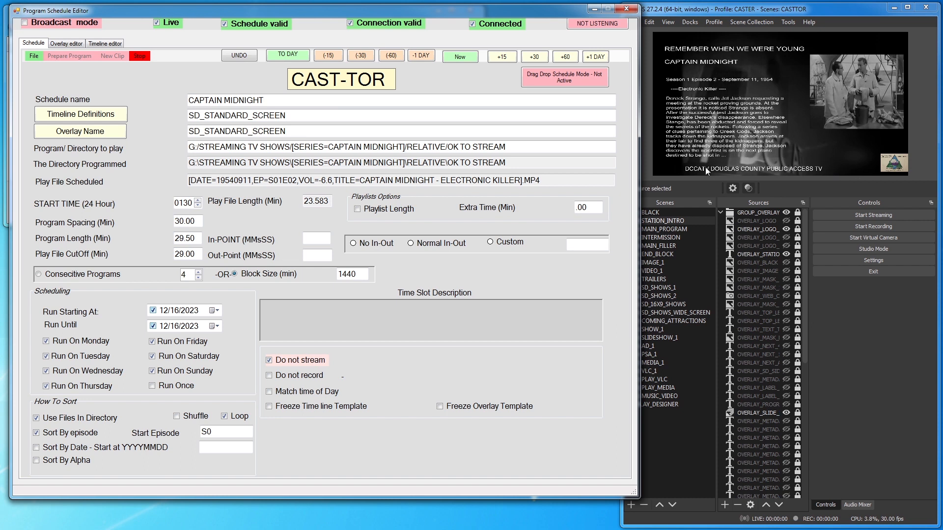
left_click(140, 55)
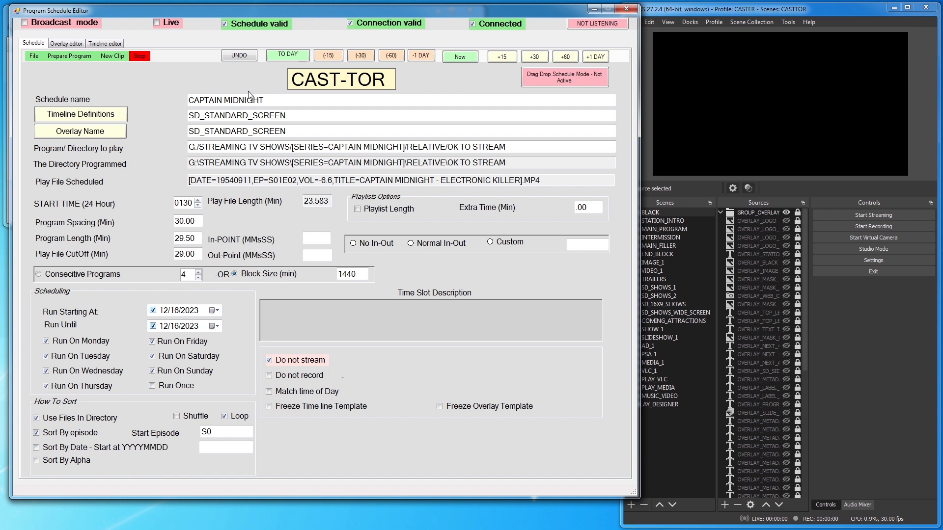
- Examine how the station ID, logo and OVERLAY_TEXT_TV_GUIDE asset paths resolve for the current station, and check OVERLAY_LOGO_1's timing
left_click(72, 45)
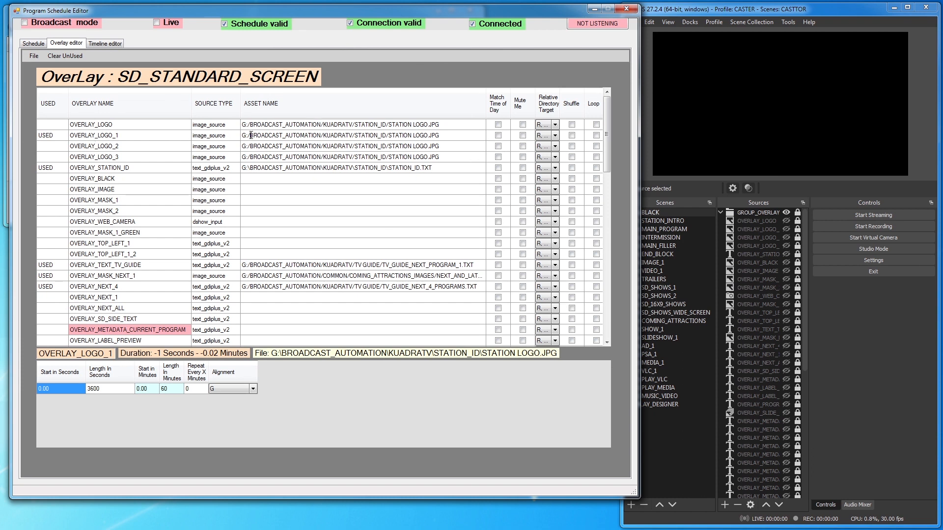
left_click(346, 169)
left_click(347, 157)
left_click(351, 147)
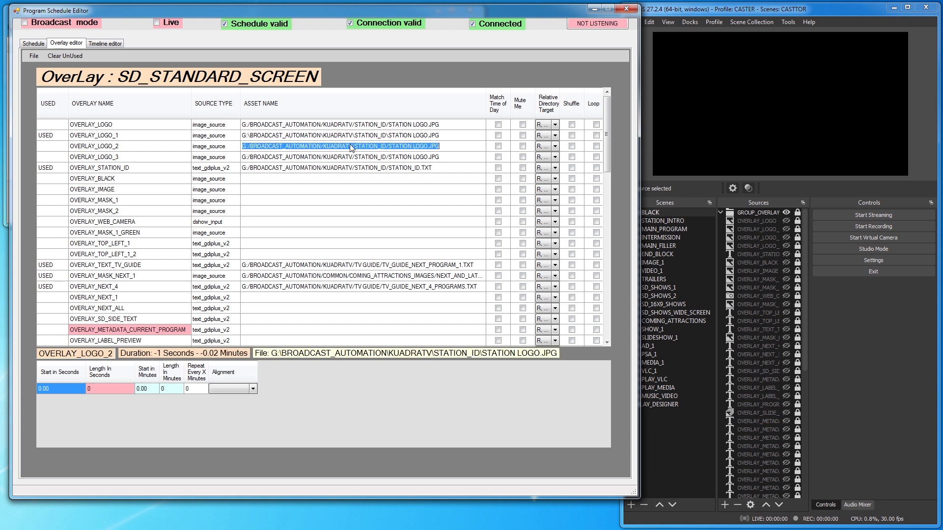
left_click(328, 266)
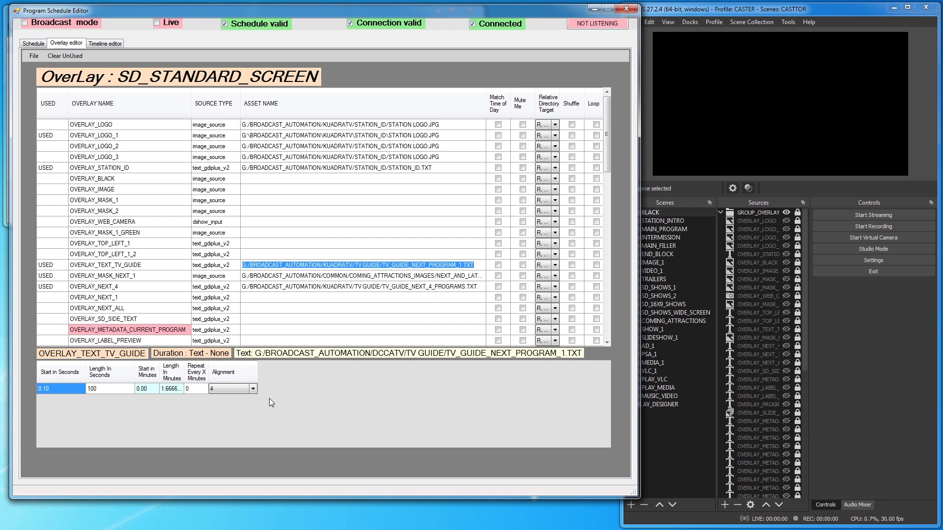
left_click(352, 136)
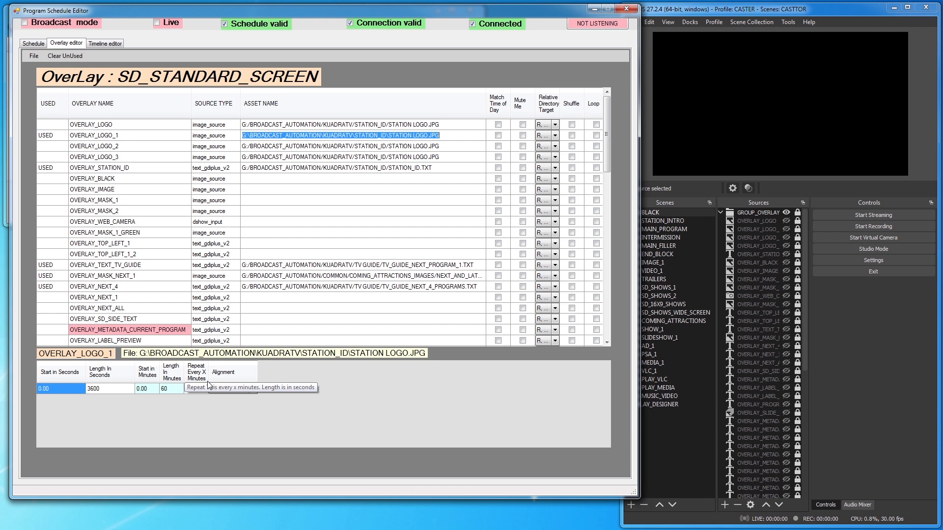
- Set OVERLAY_LOGO's display length to 3600 seconds and add a blank timing row beneath that entry
left_click(281, 125)
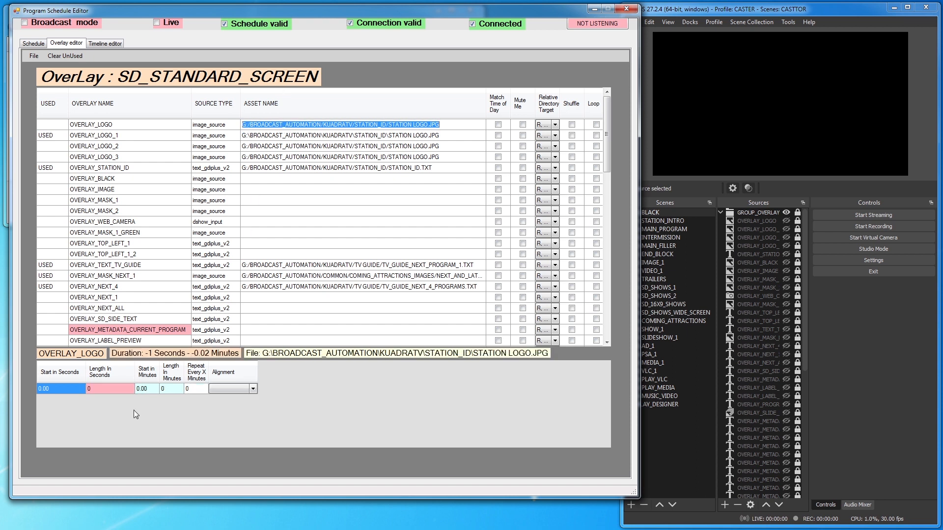
left_click(99, 393)
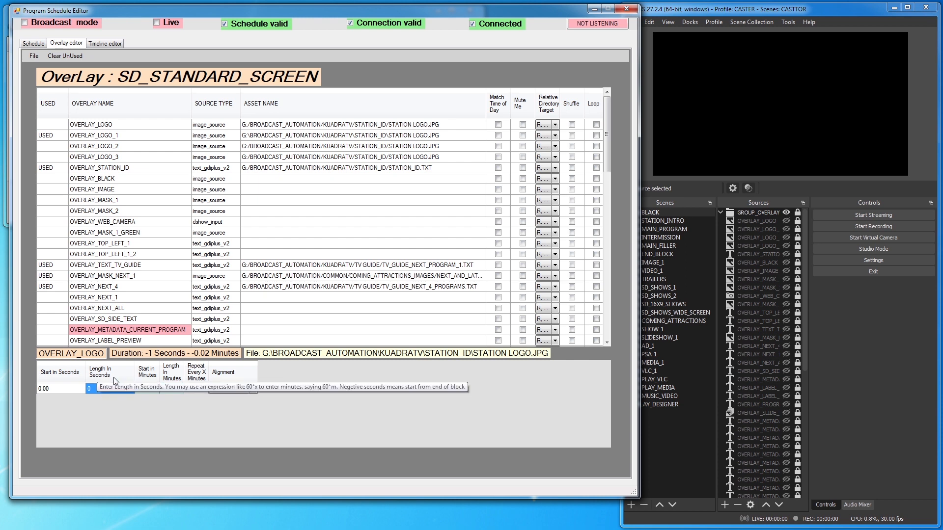
type("3600")
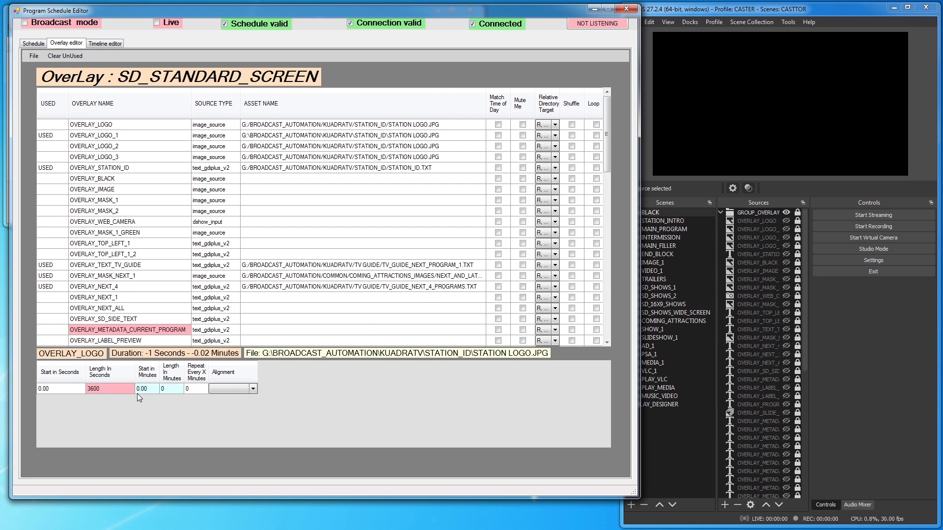
key("Tab")
key("Tab")
key("Tab")
key("Tab")
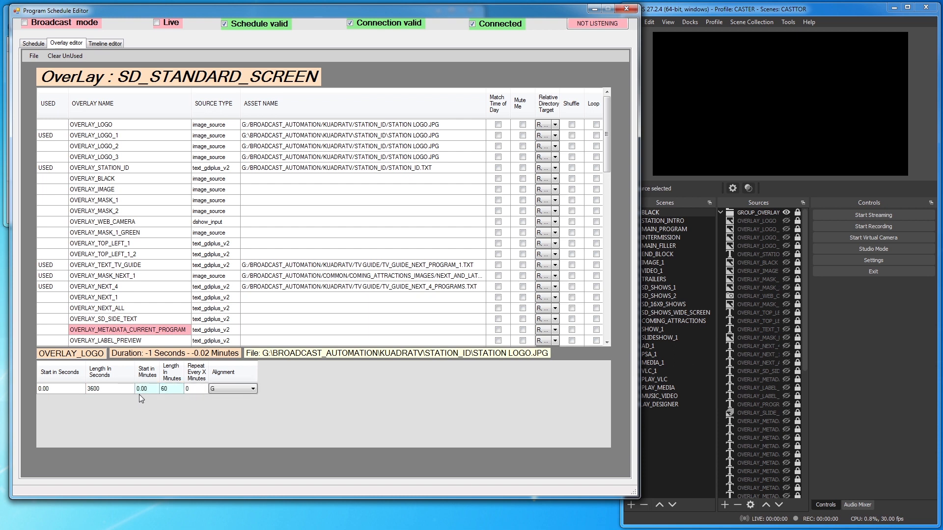
key("Tab")
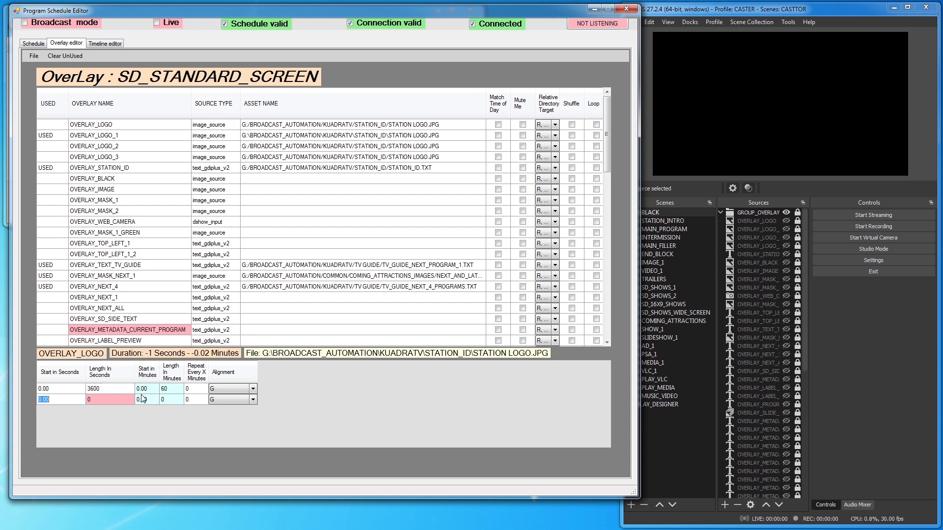
left_click(325, 126)
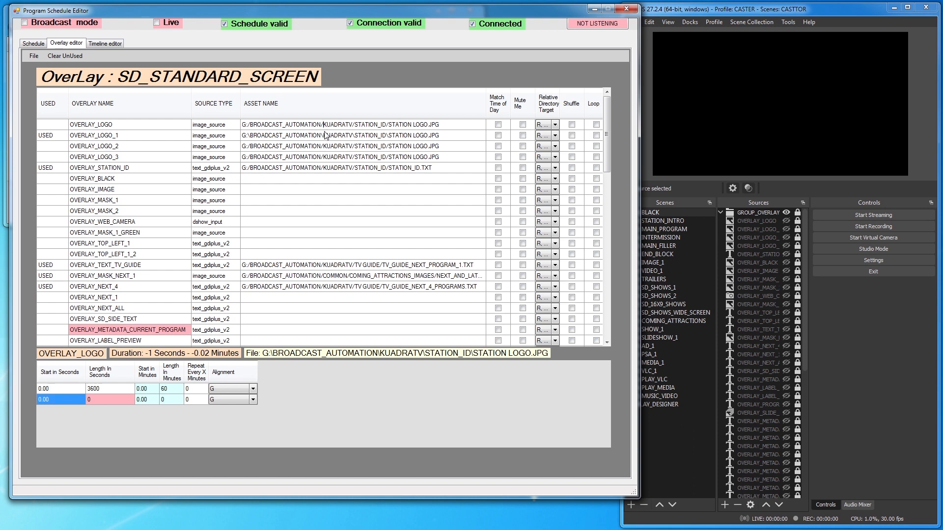
- Apply the OVERLAY_LOGO timing entry by leaving and reselecting that overlay, and discard the blank timing row
left_click(326, 180)
left_click(326, 125)
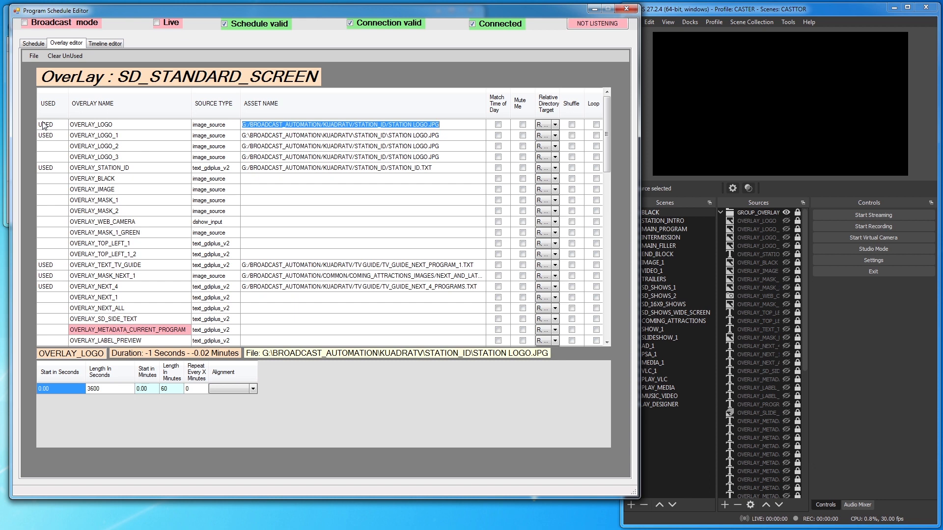
left_click(316, 124)
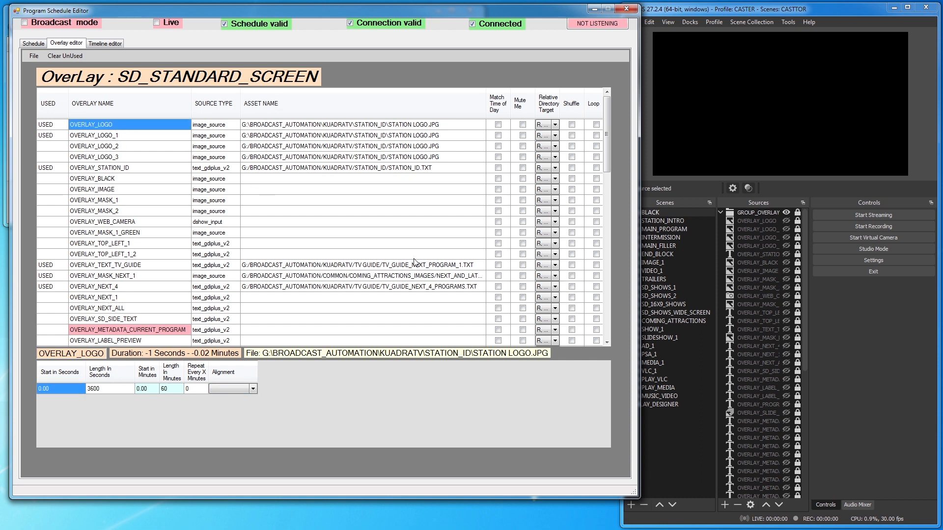
- Examine the timing and asset file of each overlay from OVERLAY_LOGO down the list, and return to OVERLAY_LOGO_1
key("Down")
key("Down")
key("Down")
key("Down")
key("Down")
key("Down")
key("Down")
key("Down")
key("Down")
key("Down")
key("Down")
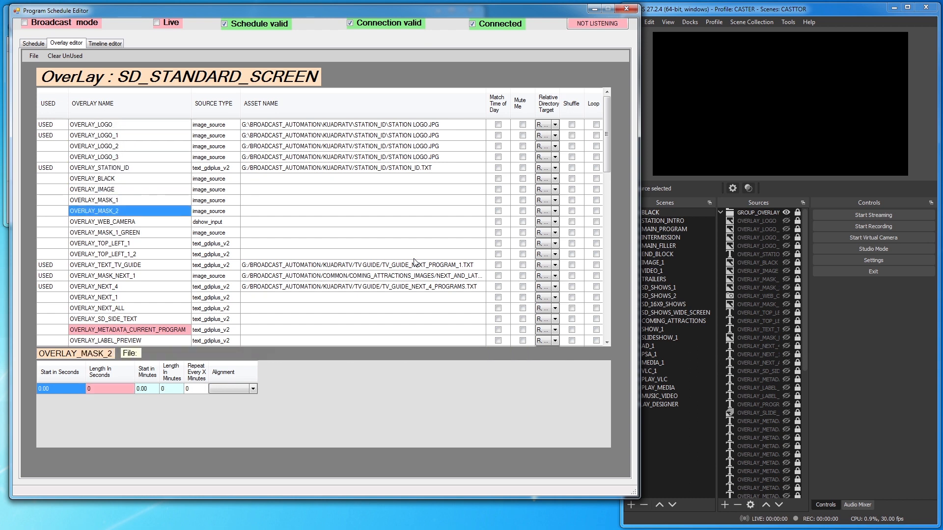
key("Down")
key("Down")
key("Down")
key("Up")
key("Up")
key("Up")
key("Up")
key("Up")
key("Up")
key("Up")
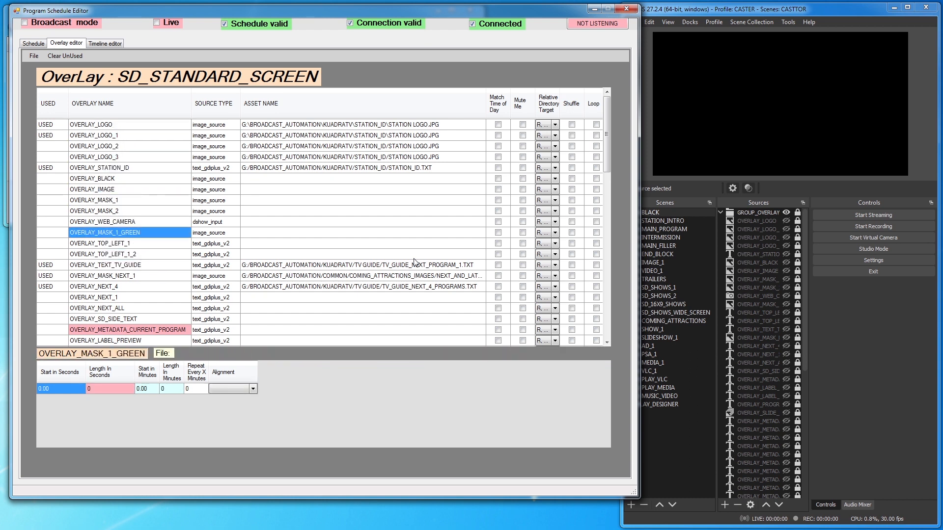
key("Up")
key("Up")
key("Up")
key("Up")
key("Up")
key("Up")
key("Up")
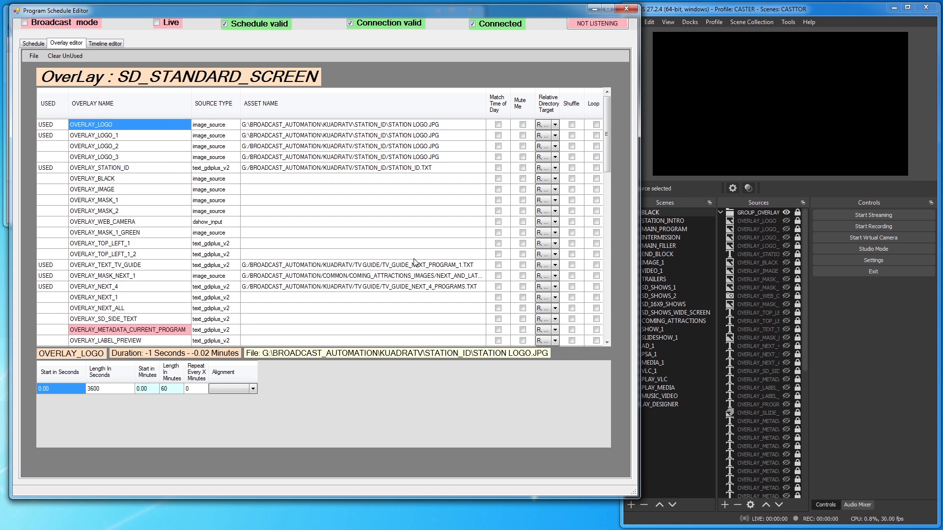
key("Down")
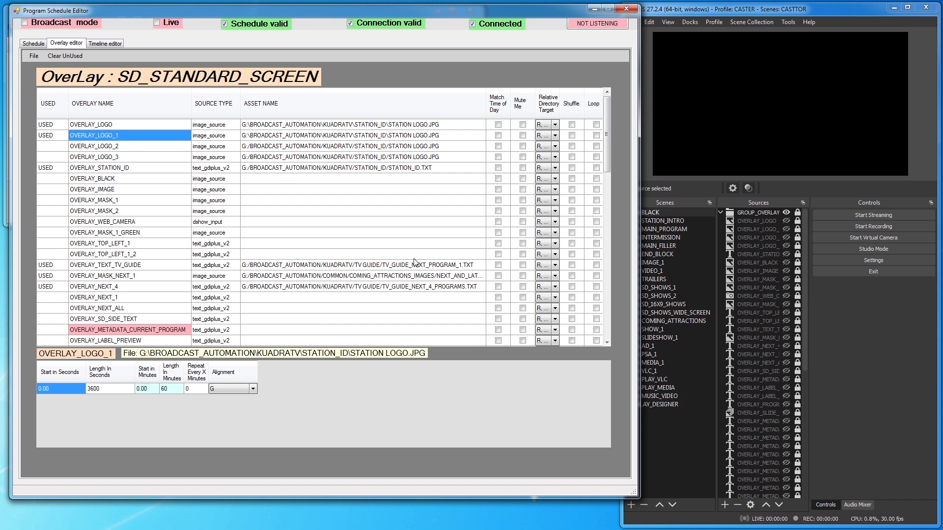
- Play the CAPTAIN MIDNIGHT episode from the schedule to check its logo overlays in the OBS preview, and stop playback
left_click(35, 43)
left_click(65, 56)
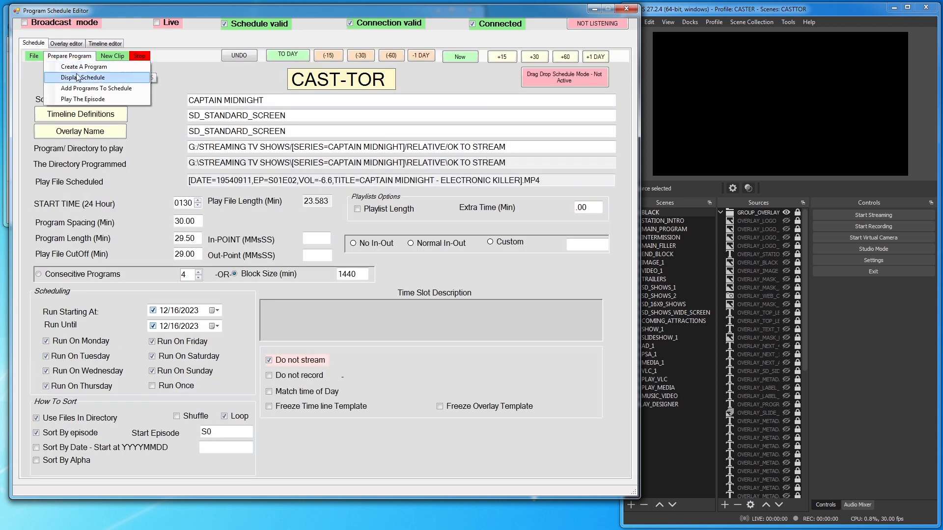
left_click(83, 99)
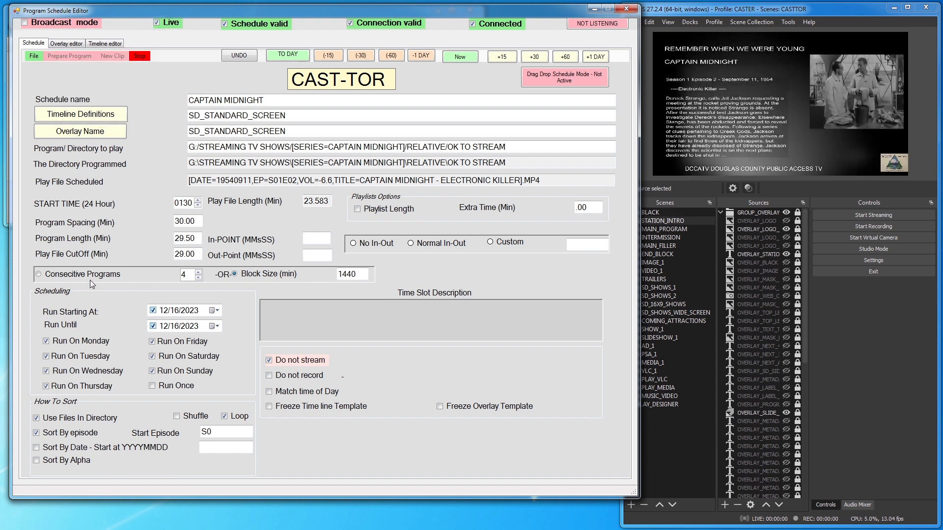
left_click(140, 55)
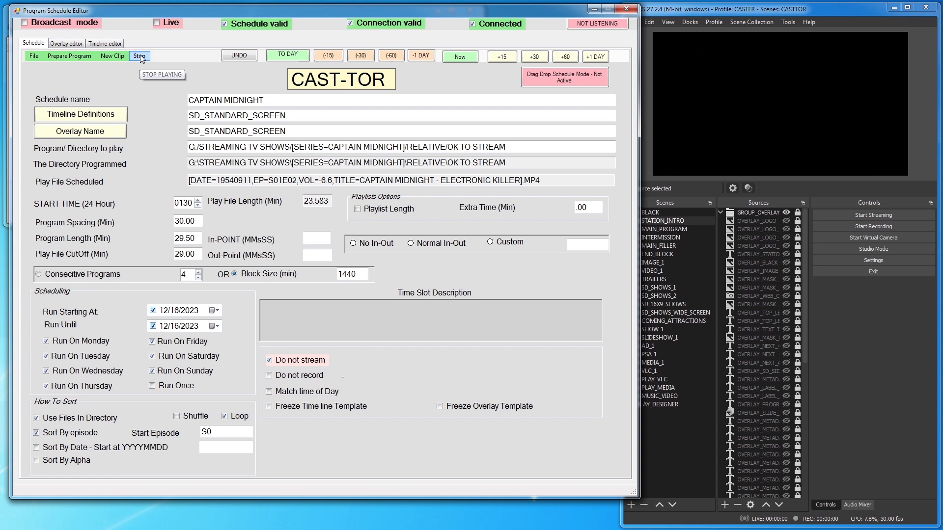
- Inspect the OVERLAY_LOGO and OVERLAY_LOGO_1 asset paths in the overlay editor and compare which station files they resolve to
left_click(72, 45)
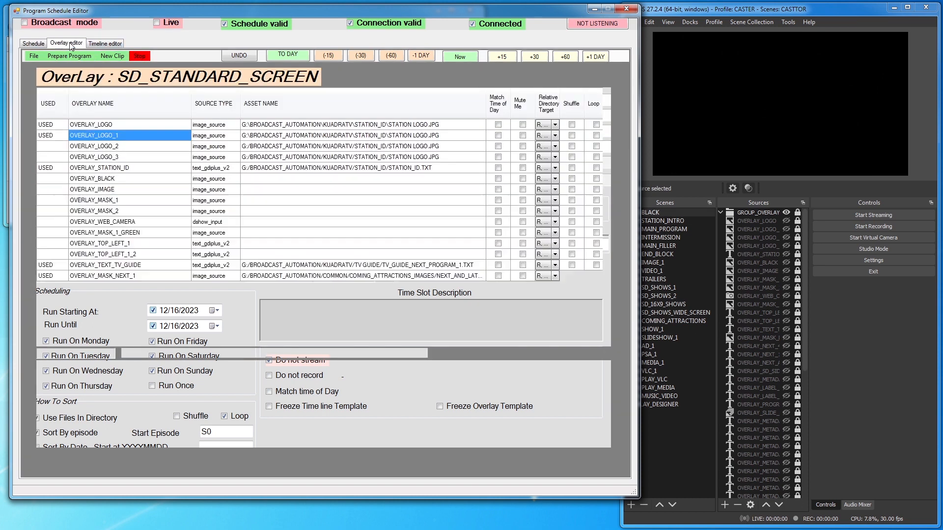
double_click(296, 124)
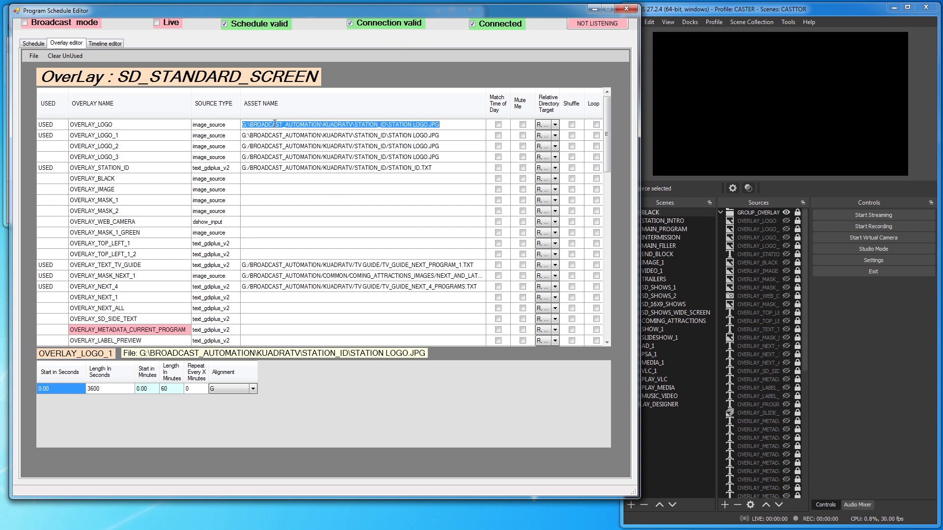
left_click_drag(273, 124, 276, 124)
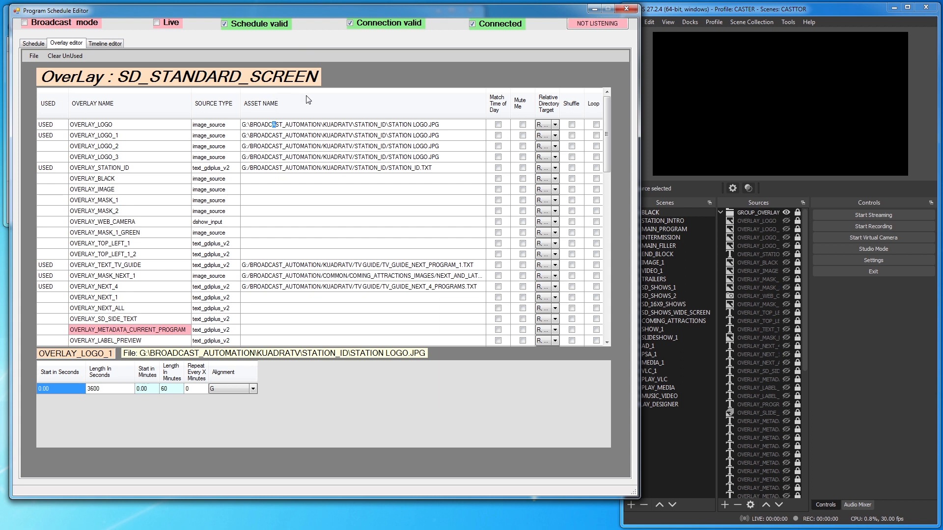
left_click(314, 136)
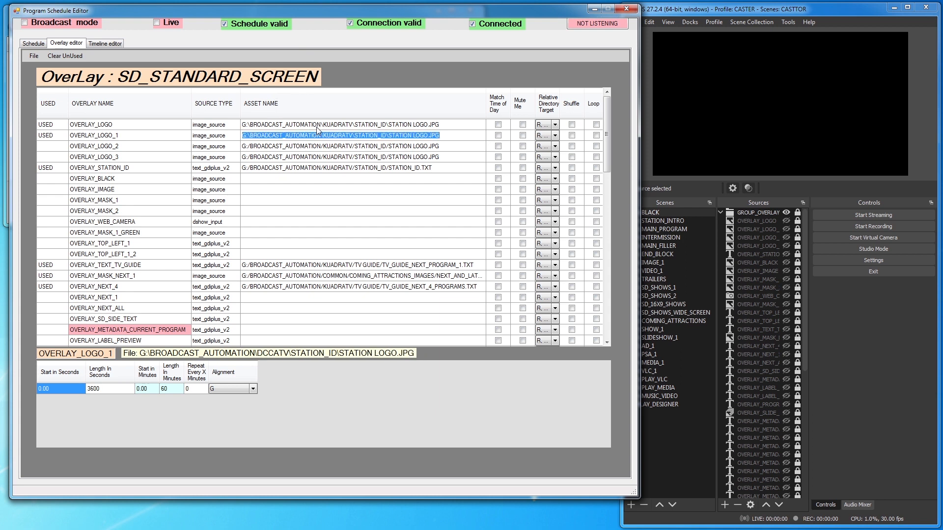
left_click(319, 125)
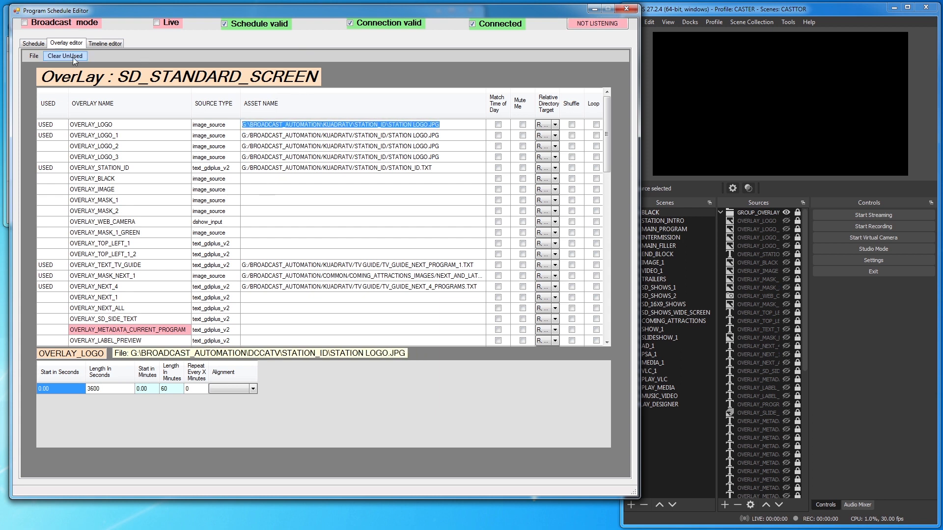
- Save the SD_STANDARD_SCREEN overlay file, and test it by playing and stopping the CAPTAIN MIDNIGHT episode
left_click(34, 57)
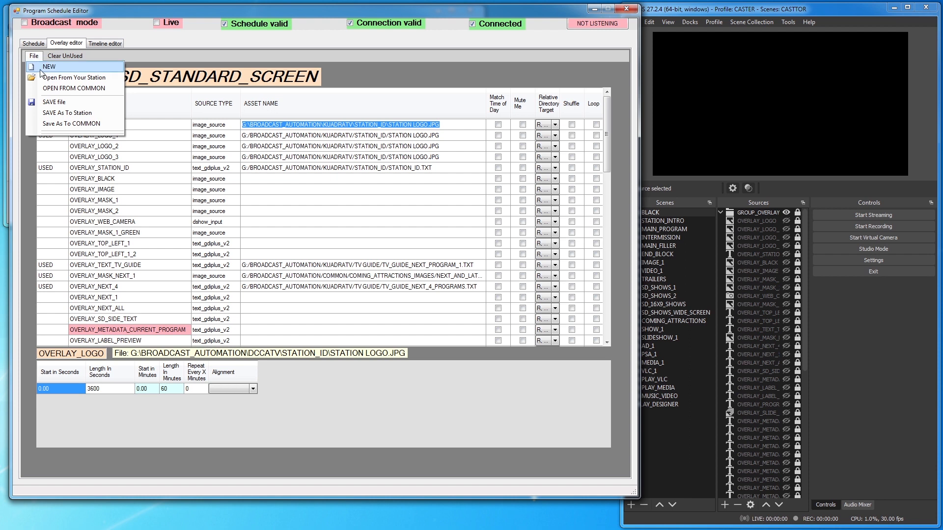
left_click(56, 102)
left_click(36, 43)
left_click(70, 56)
left_click(82, 100)
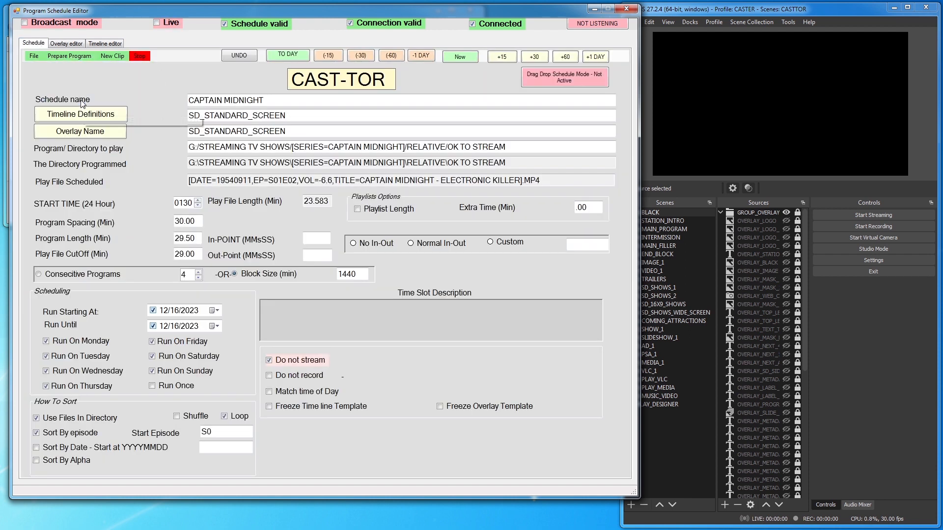
left_click(139, 55)
- Reopen the overlay editor and save the SD_STANDARD_SCREEN overlay to its existing file again
left_click(79, 44)
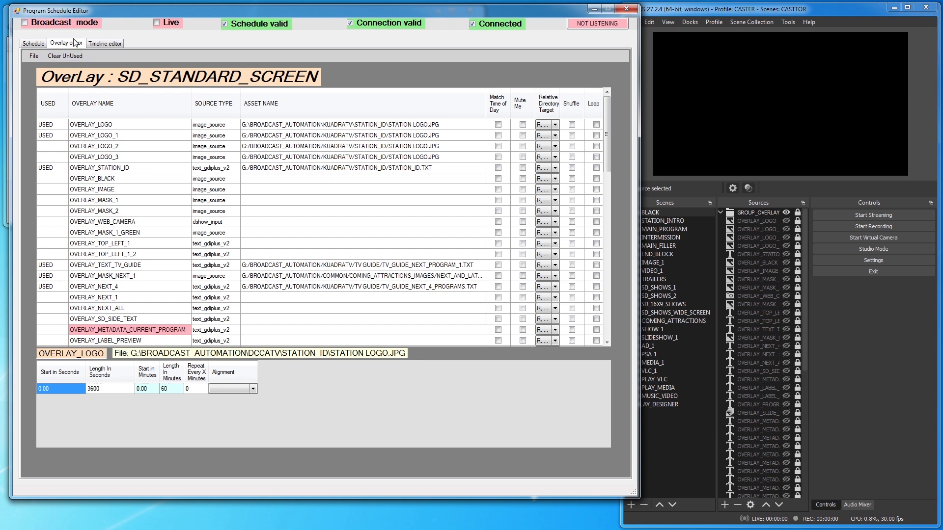
left_click(34, 57)
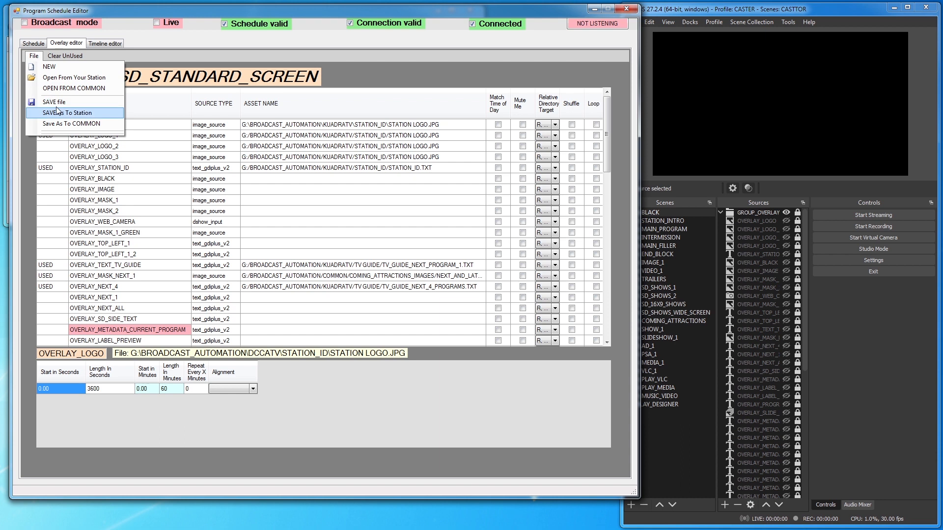
left_click(54, 101)
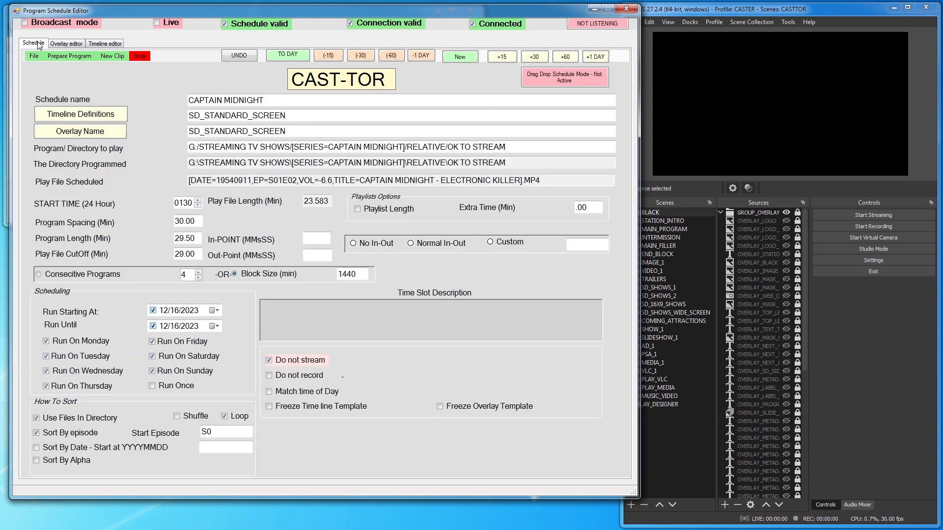
- Reload the CAPTAIN MIDNIGHT.jsonPR schedule from the COMMON programs folder
left_click(39, 44)
left_click(34, 56)
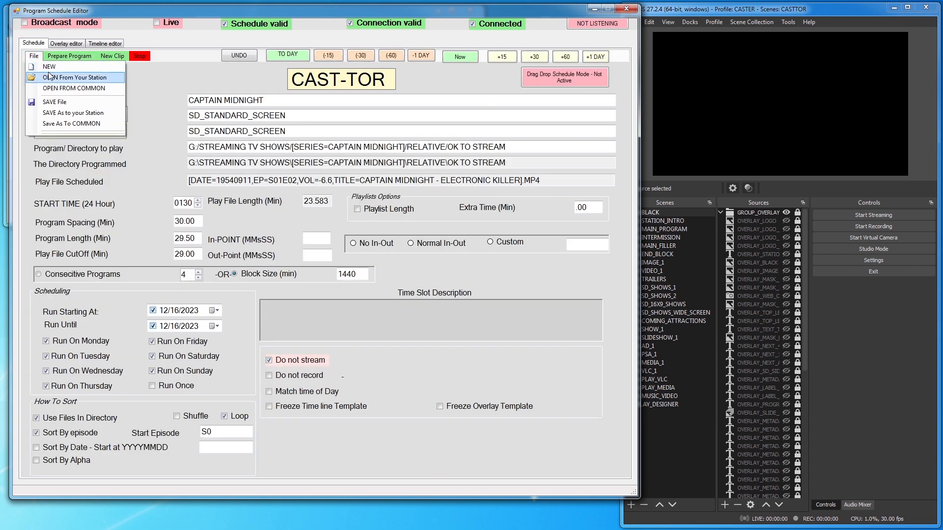
left_click(89, 90)
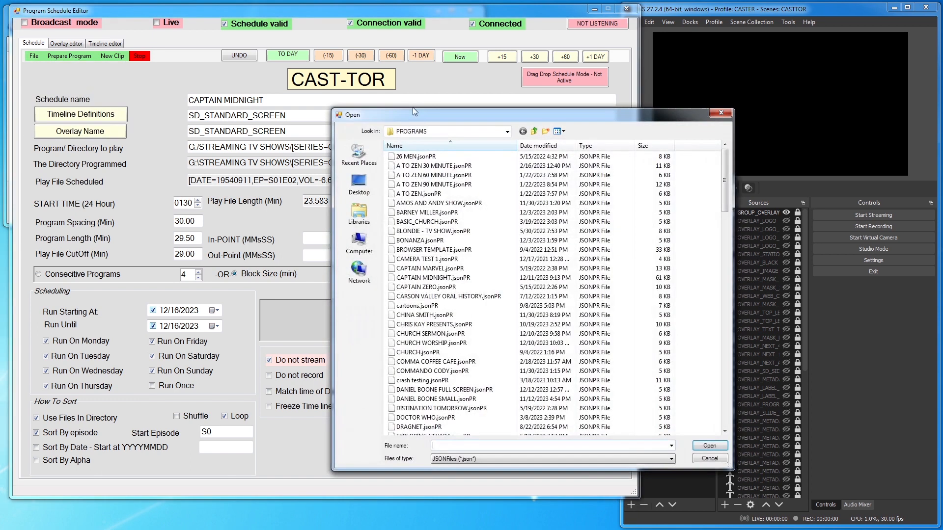
double_click(418, 278)
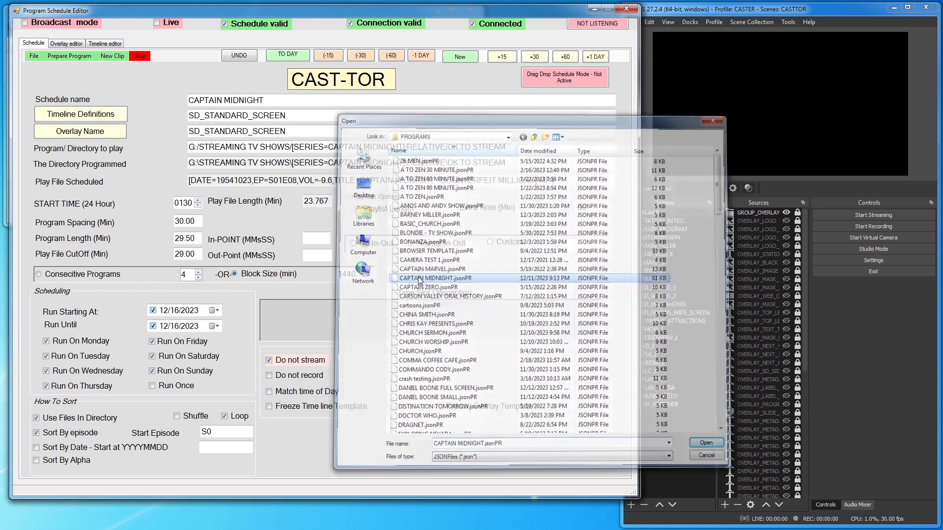
- Play and stop the reloaded CAPTAIN MIDNIGHT episode, and check its timeline file paths and overlay asset paths
left_click(113, 43)
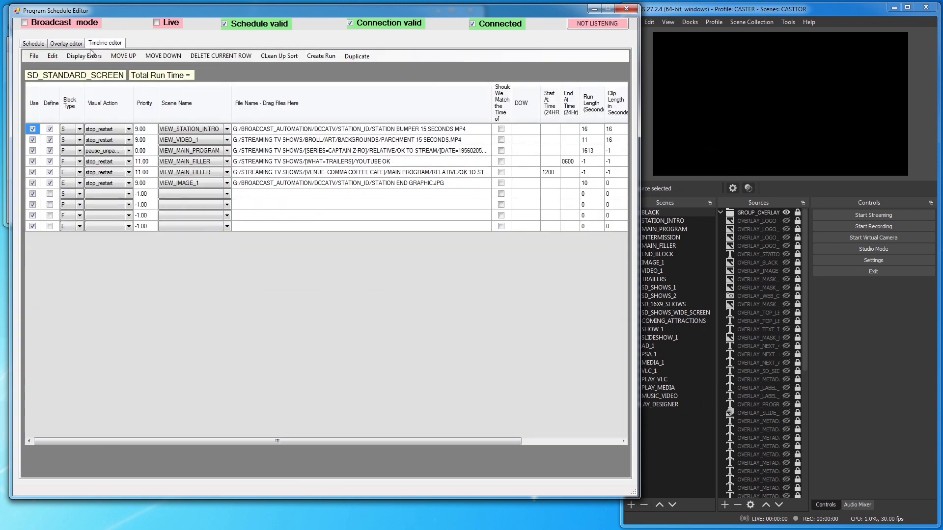
left_click(33, 44)
left_click(73, 56)
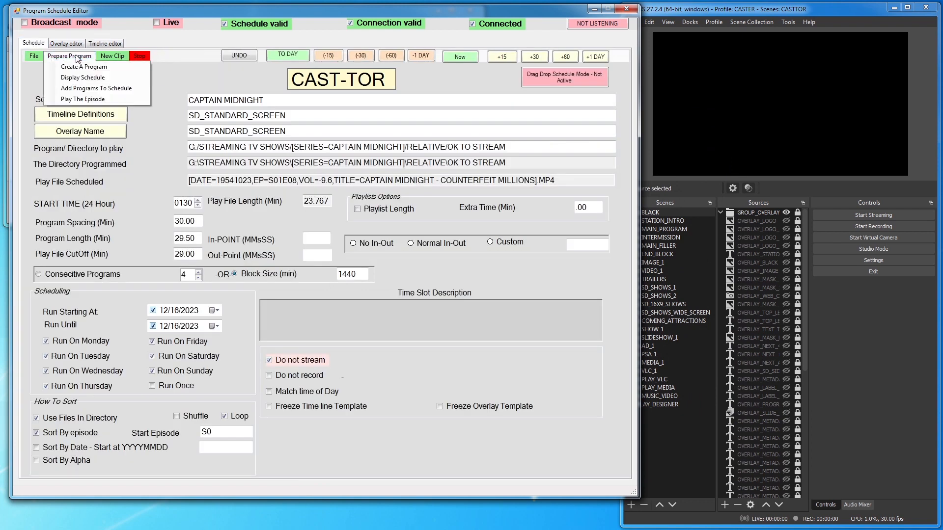
left_click(84, 97)
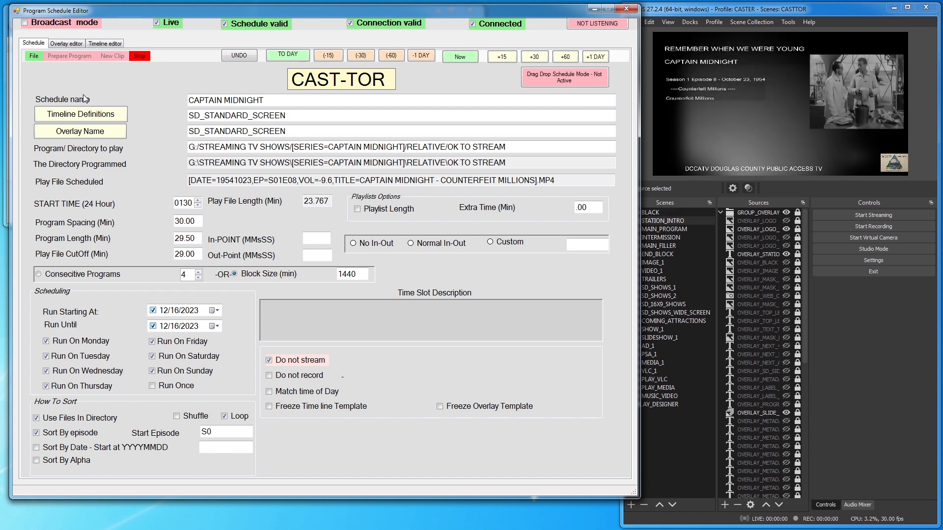
left_click(140, 56)
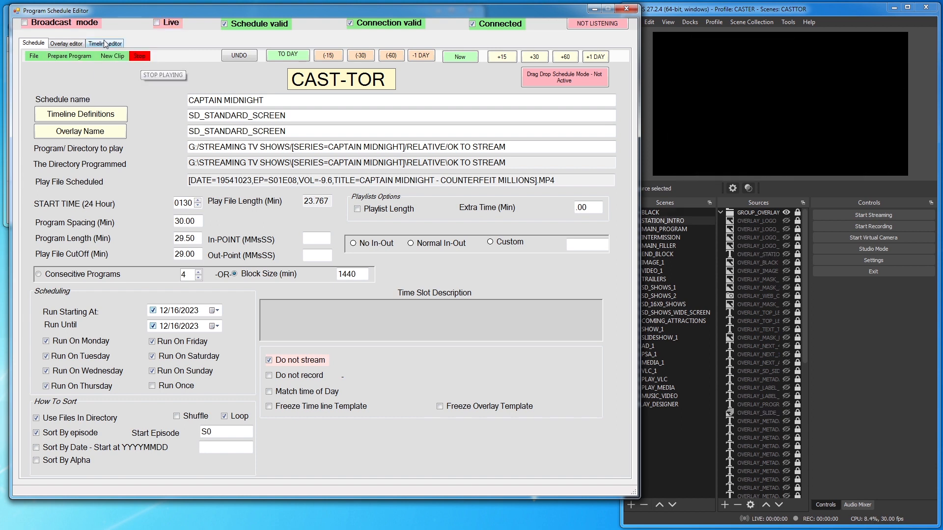
left_click(105, 43)
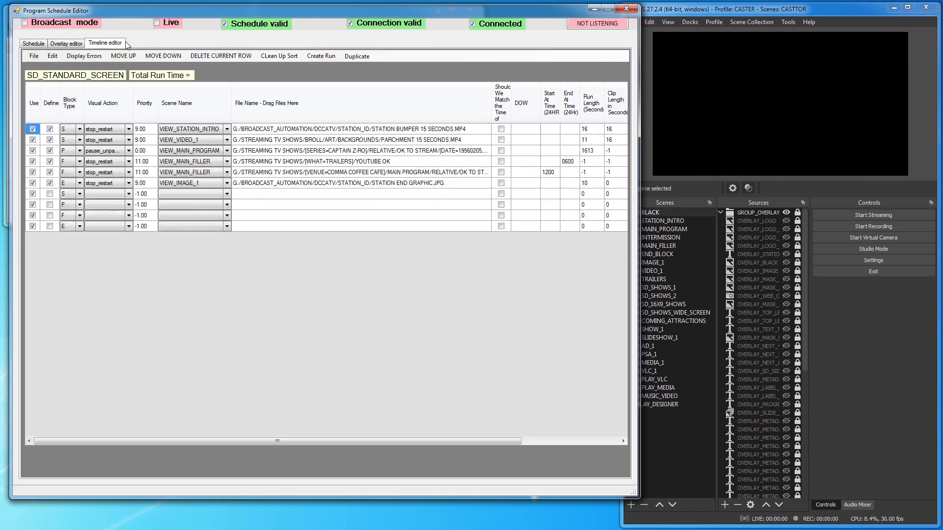
left_click(70, 46)
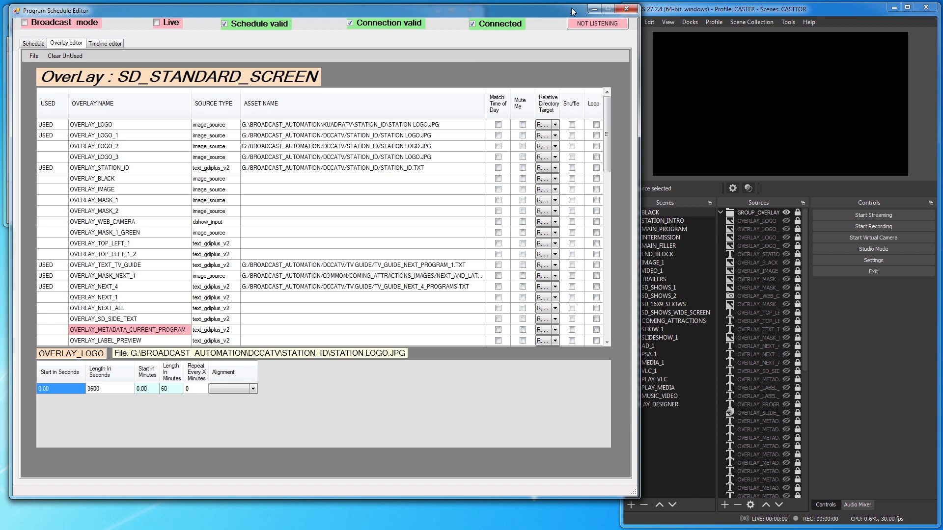
- Switch to OBS and toggle the visibility of the OVERLAY_LOGO source in the overlay group on and off
left_click_drag(566, 9, 562, 9)
left_click(820, 8)
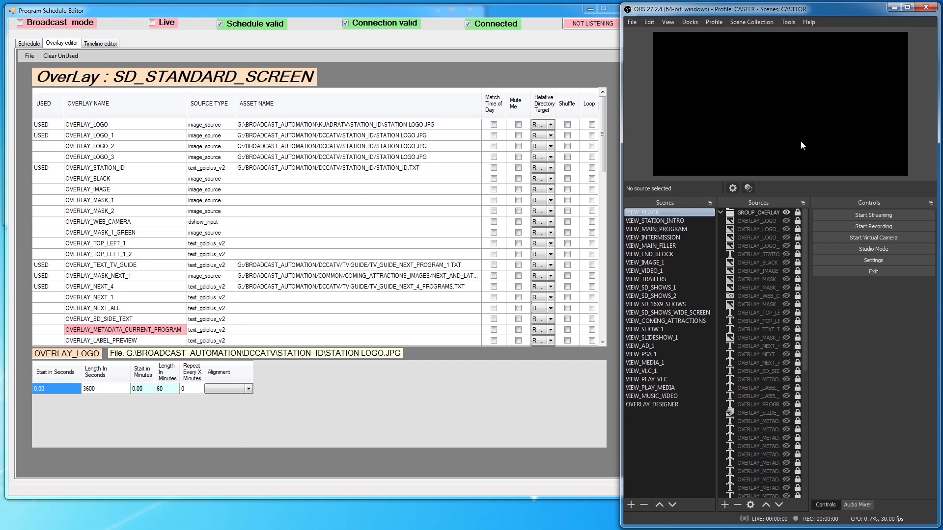
left_click_drag(764, 375, 786, 220)
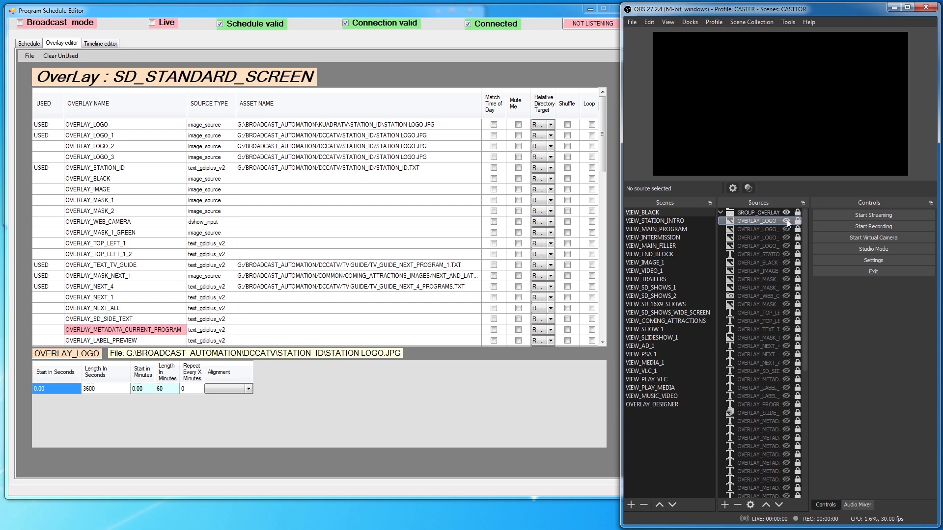
left_click(787, 220)
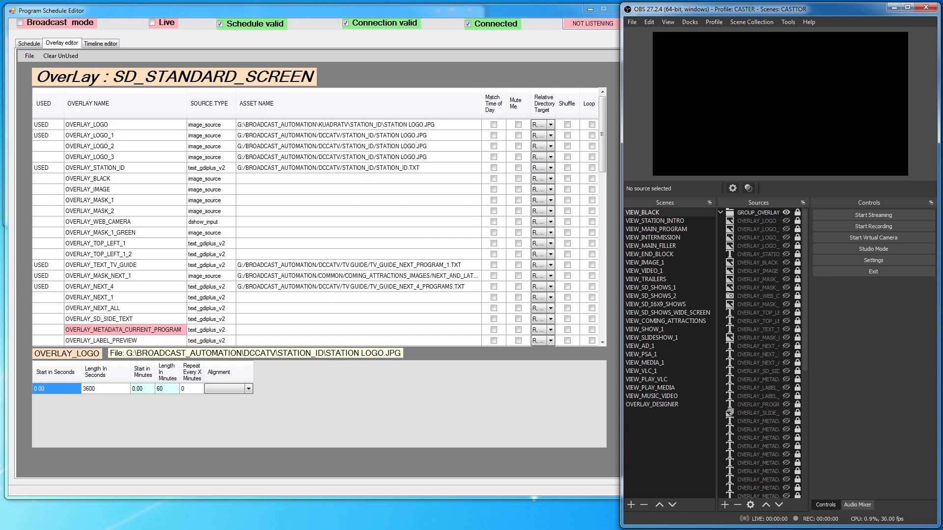
- Play the CAPTAIN MIDNIGHT episode and make the OVERLAY_LOGO source visible in OBS during the station intro
left_click(24, 44)
left_click(65, 55)
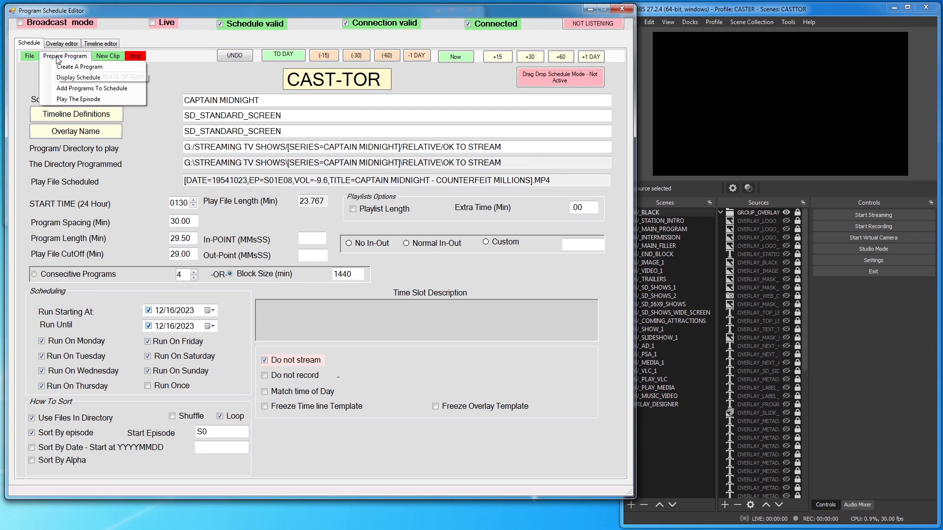
left_click(64, 99)
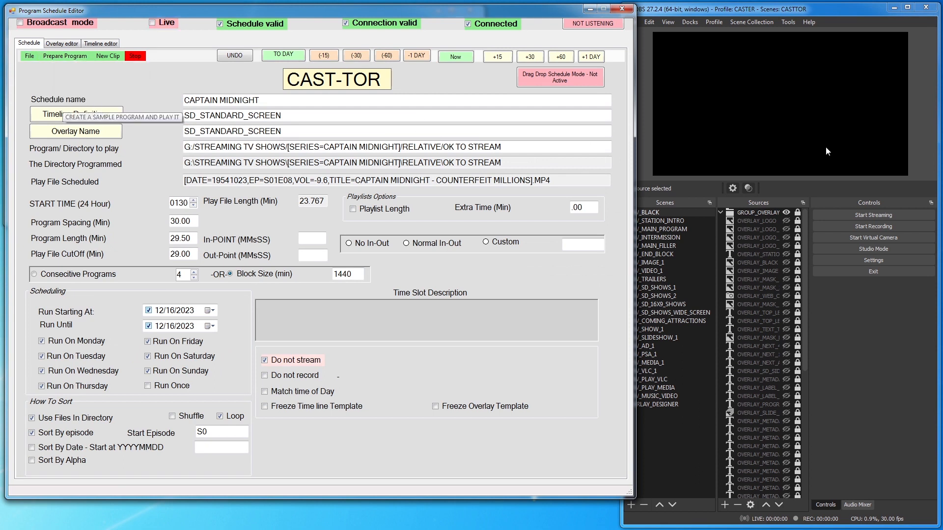
left_click(783, 217)
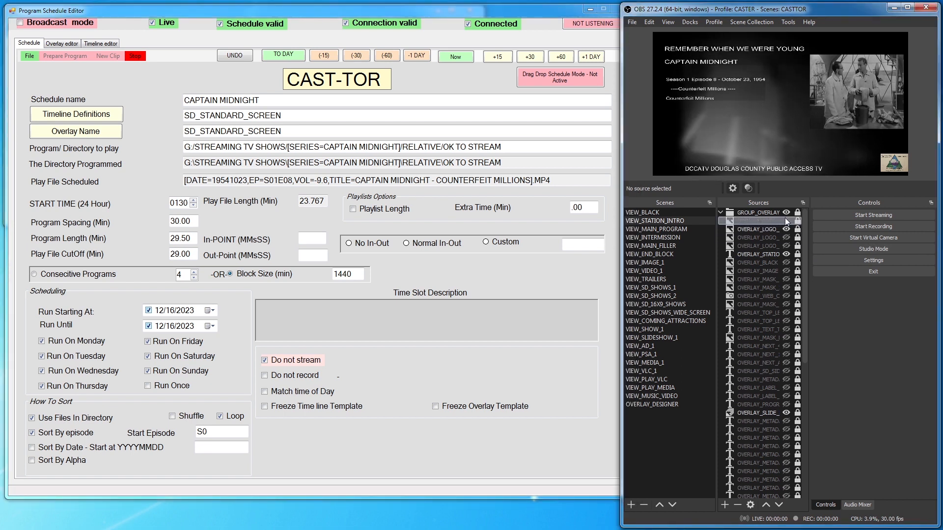
left_click(786, 229)
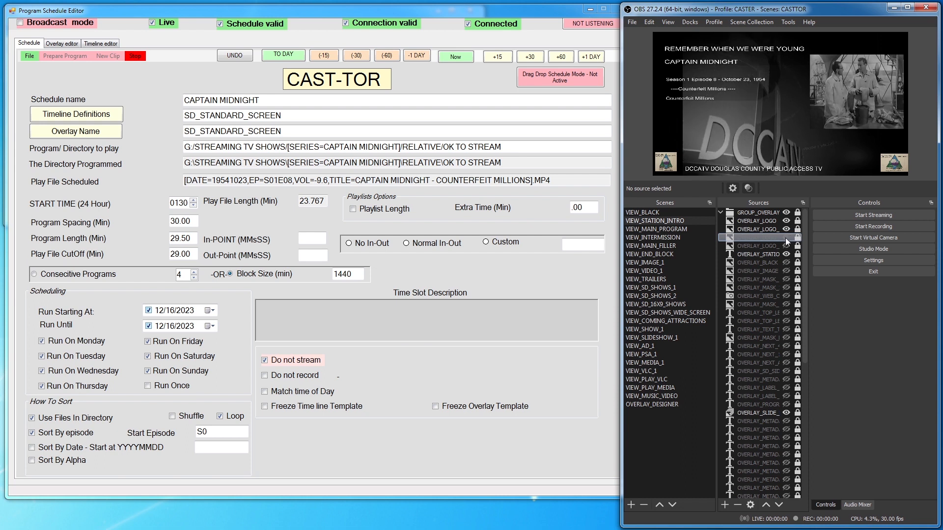
- Make one more OVERLAY_LOGO source visible in OBS, and hide all the visible logo overlay sources again
left_click(786, 237)
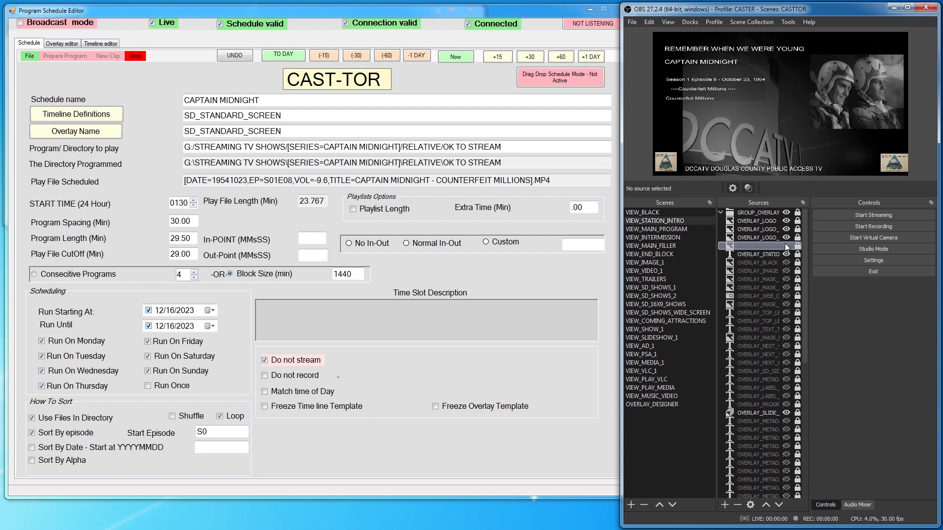
left_click(786, 237)
left_click(787, 228)
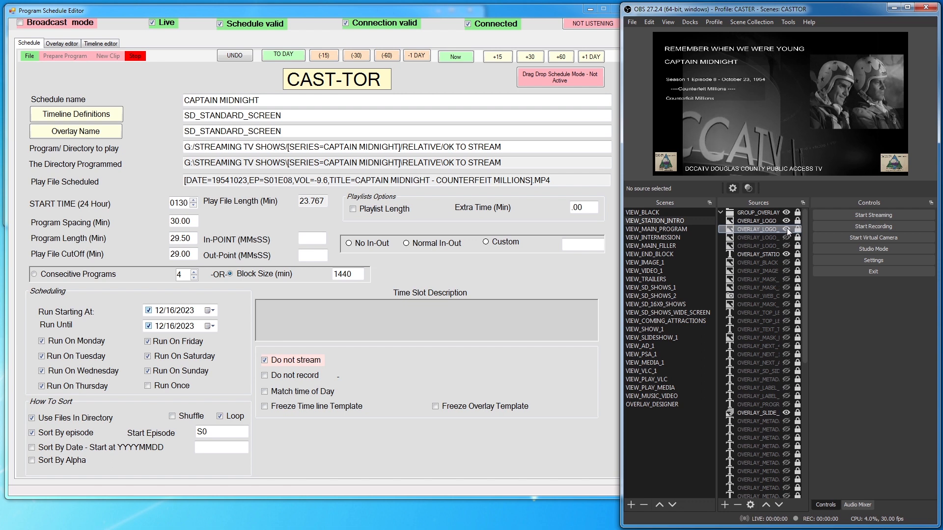
left_click(786, 221)
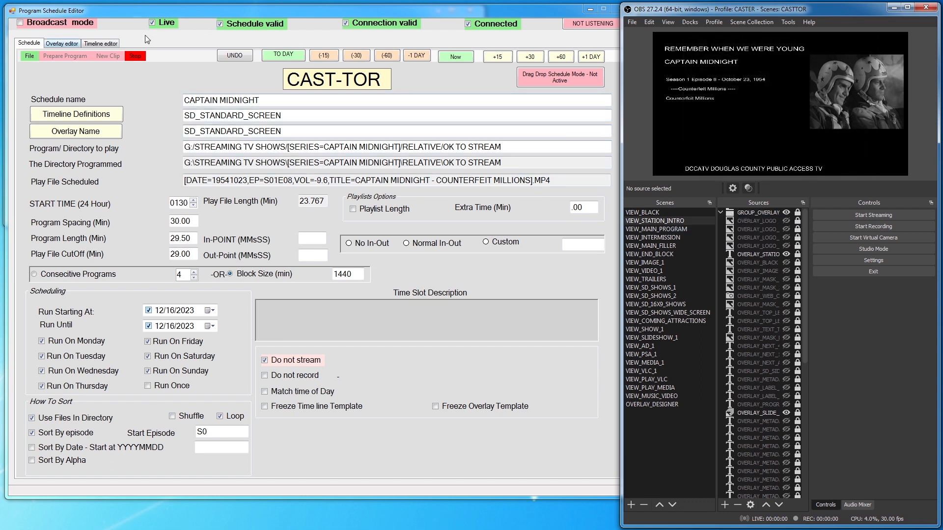
- Stop the CAPTAIN MIDNIGHT playback and clear away the schedule editor to show an enlarged file window of the CSN STATION_ID folder
left_click(137, 57)
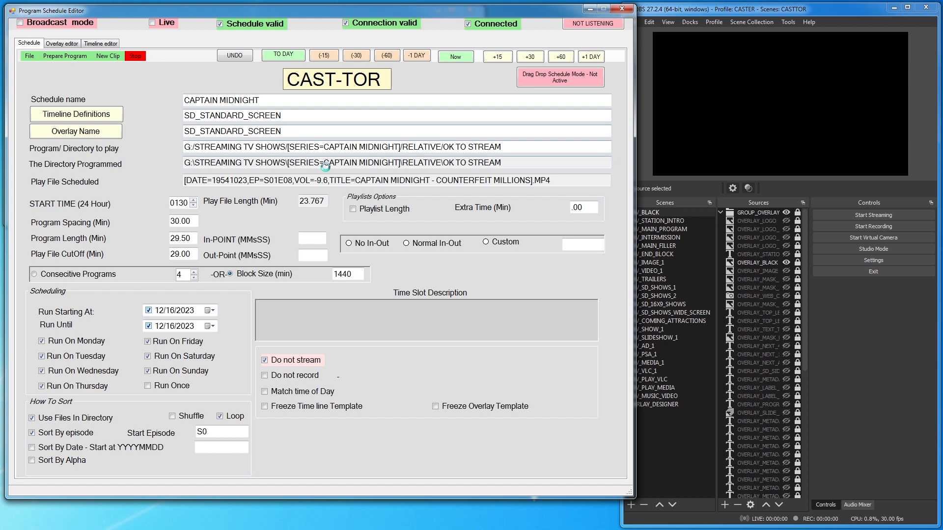
left_click(591, 9)
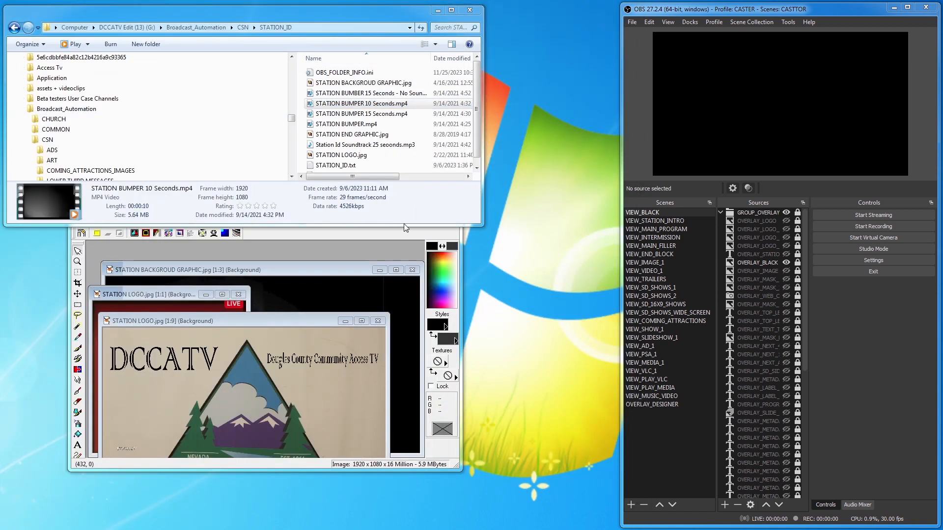
left_click_drag(405, 226, 404, 410)
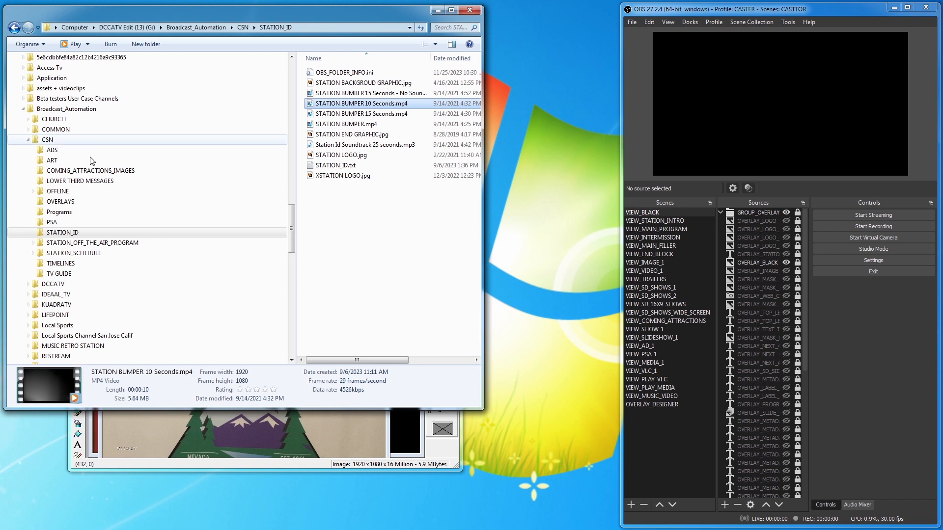
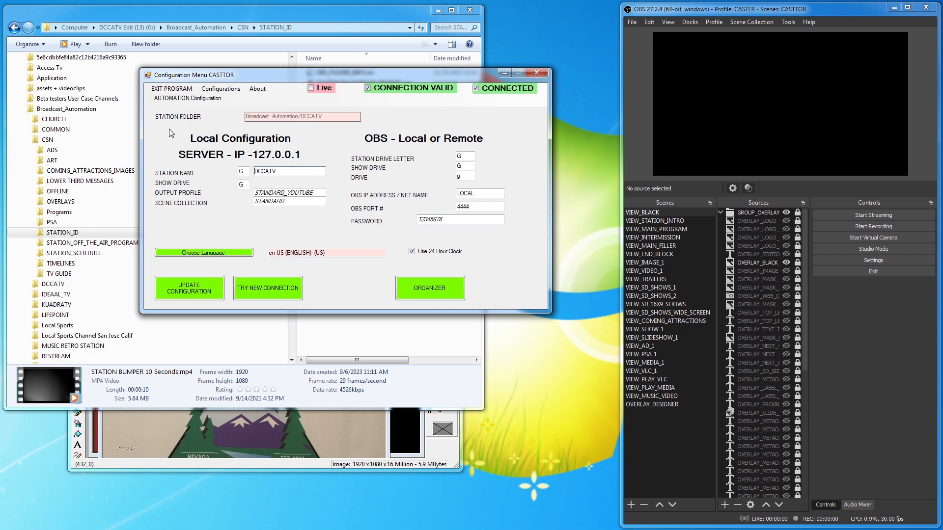
- Point out the OBS port and password fields in the configuration window, and load the DCCATV 4445.conf configuration
left_click(469, 206)
double_click(469, 206)
left_click(446, 220)
double_click(446, 220)
left_click(223, 92)
left_click(220, 100)
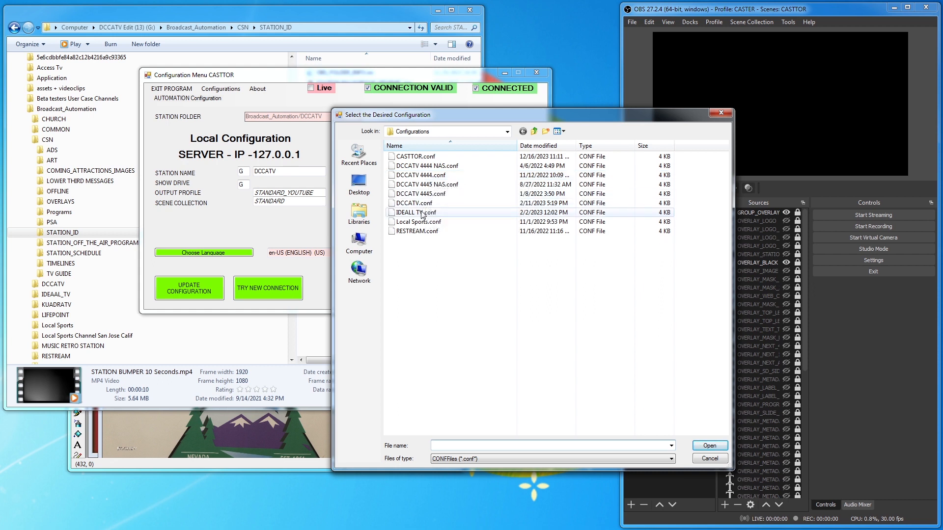
double_click(420, 194)
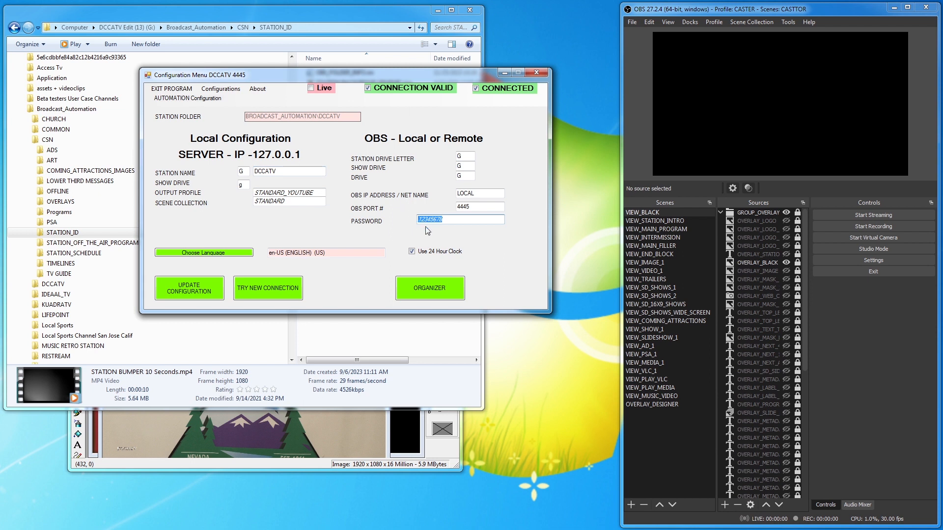
- Set the OBS port number to 4446 and save the configuration under the name DCCATV 4446.conf
left_click_drag(471, 207, 465, 208)
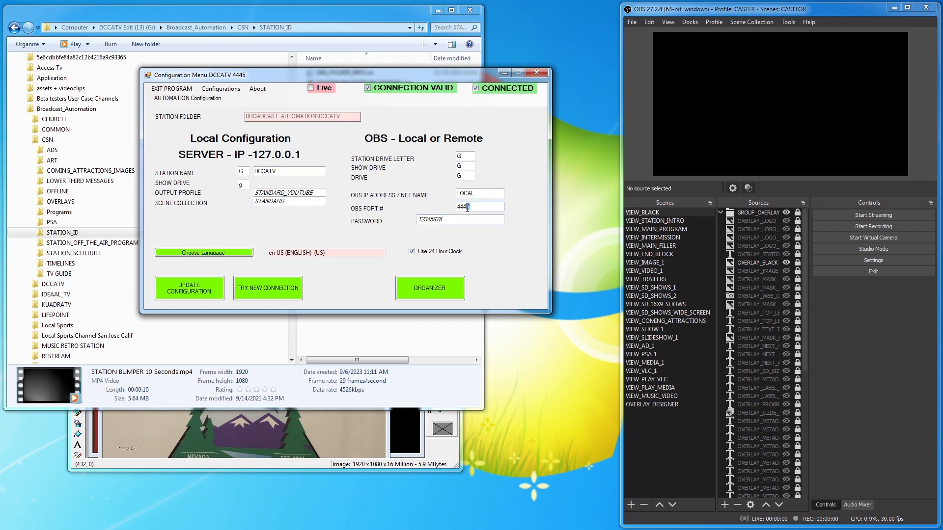
type("6")
left_click(225, 91)
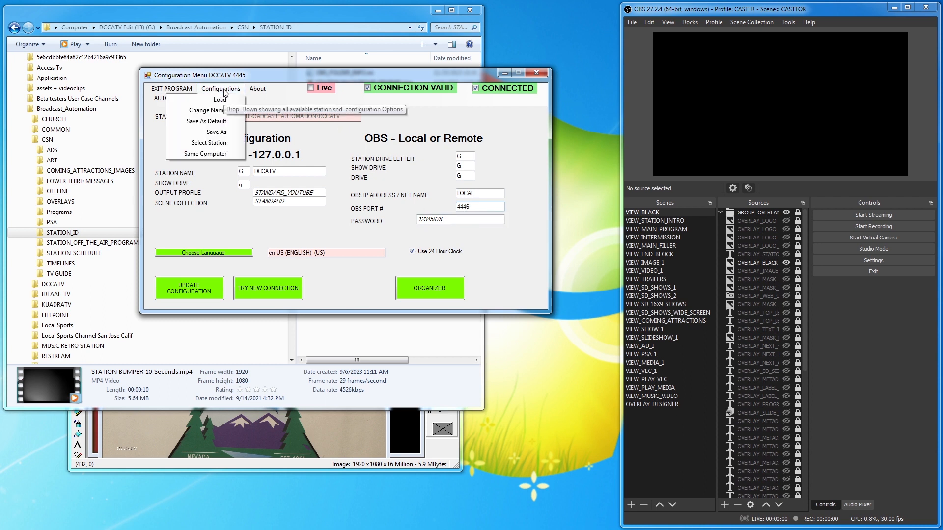
left_click(218, 133)
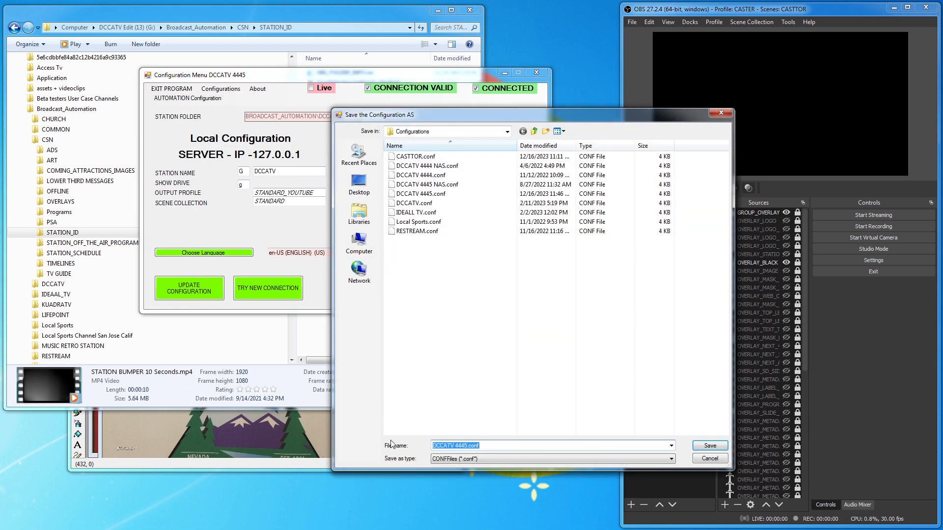
left_click_drag(466, 446, 481, 446)
type("6")
key("Return")
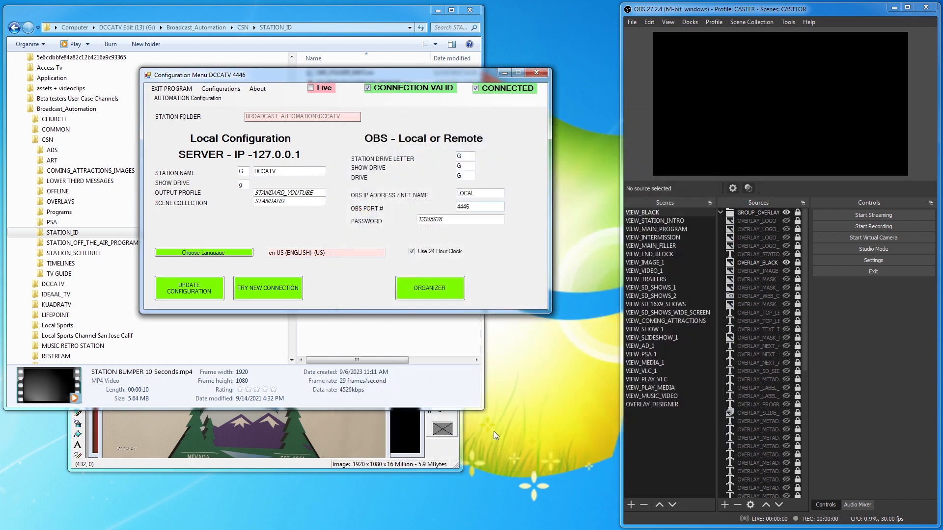
- Load the DCCATV 4444.conf configuration and switch back to DCCATV 4446.conf
left_click(221, 88)
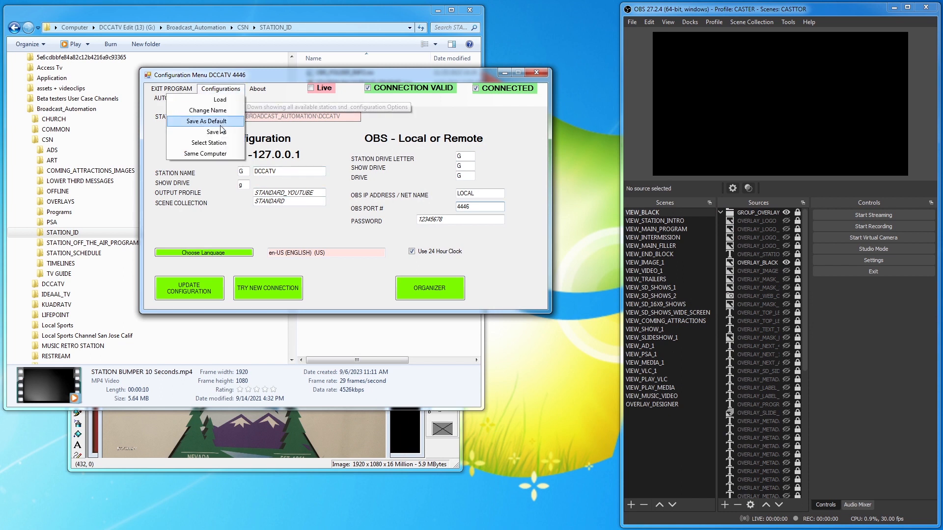
left_click(220, 99)
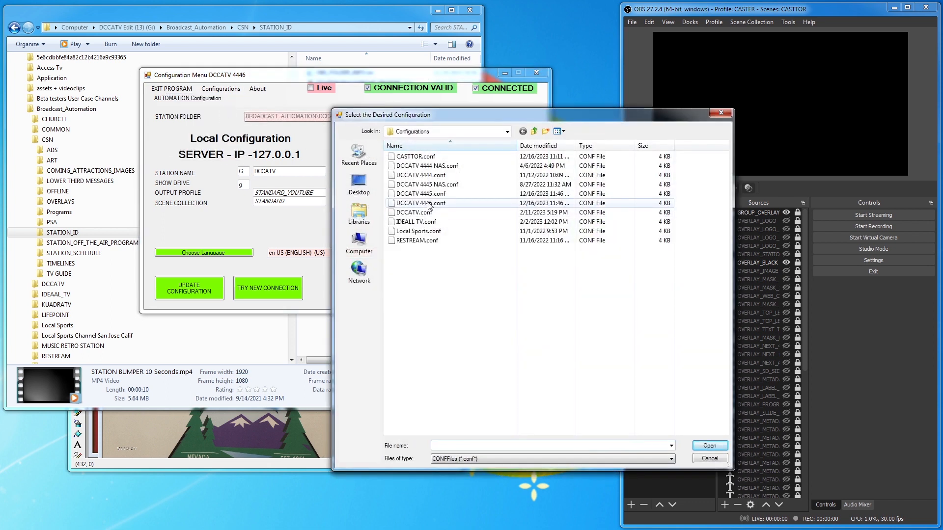
double_click(417, 175)
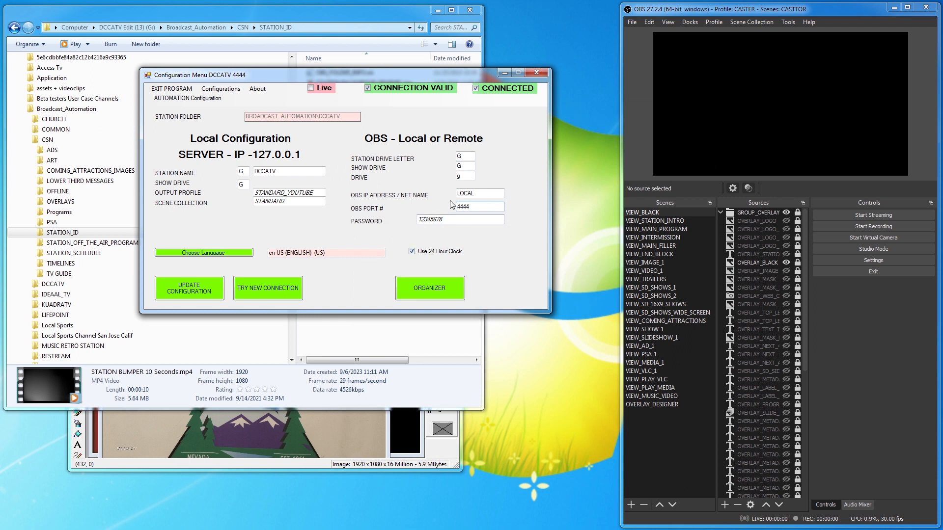
left_click(221, 89)
left_click(228, 100)
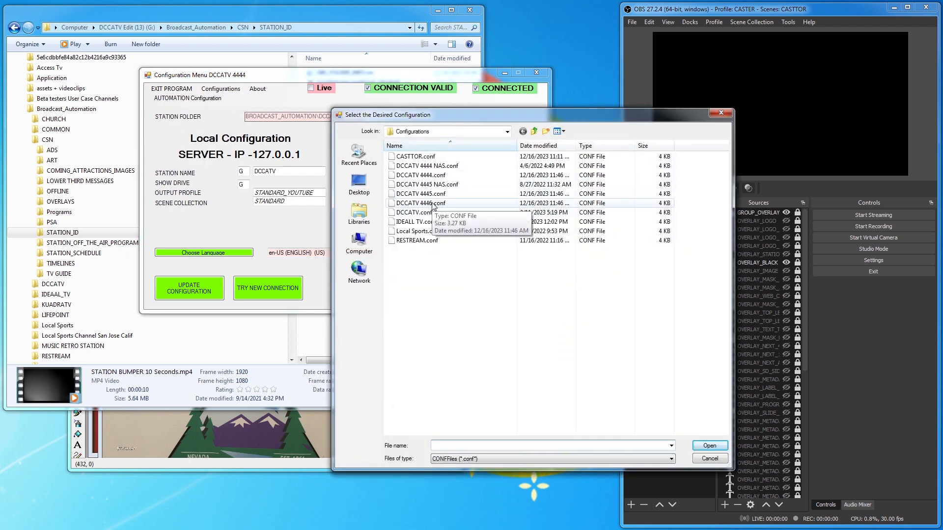
double_click(461, 203)
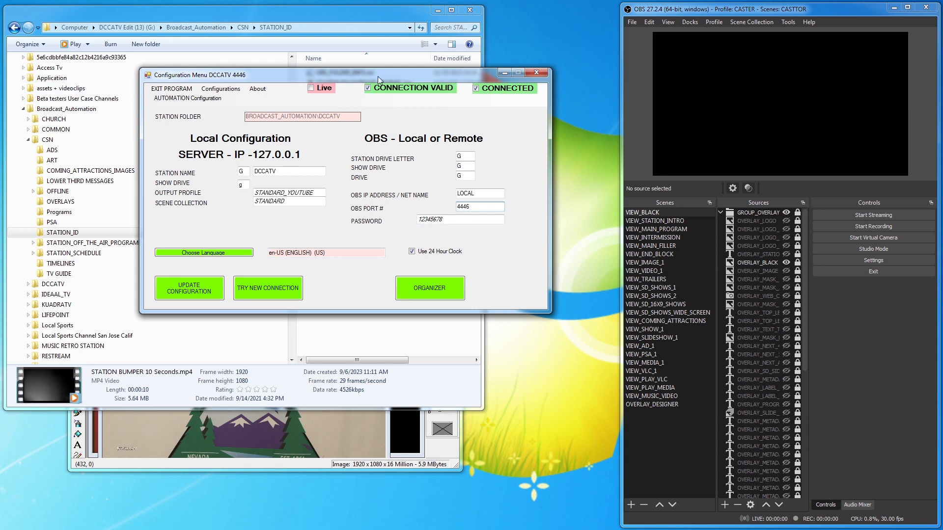
- Move the configuration window off screen, bring the OBS 4445 RESET shortcut onto this desktop and open its properties
left_click_drag(403, 77, 0, 128)
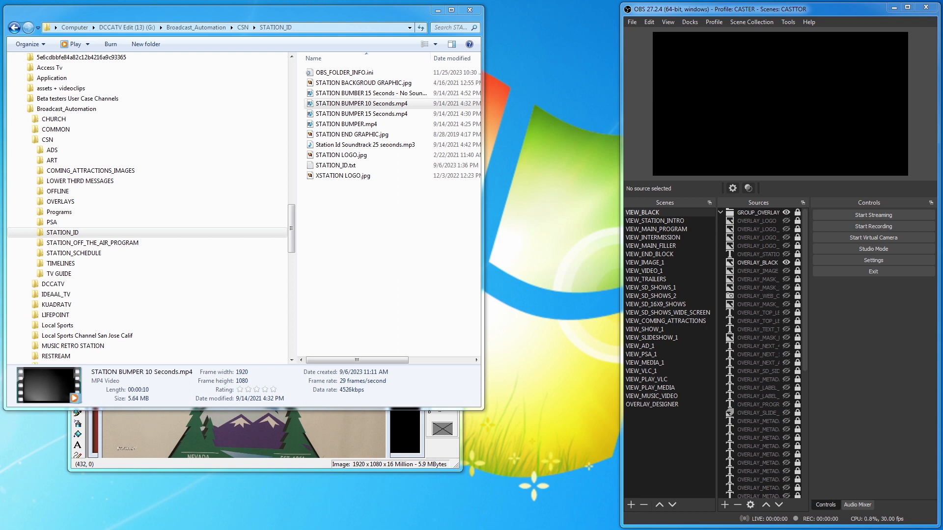
left_click_drag(0, 22, 521, 32)
right_click(526, 25)
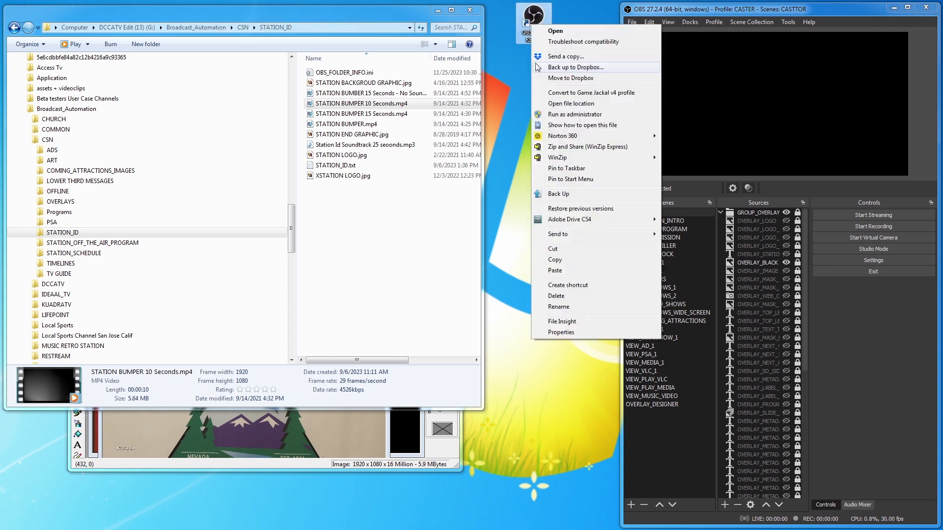
left_click(561, 333)
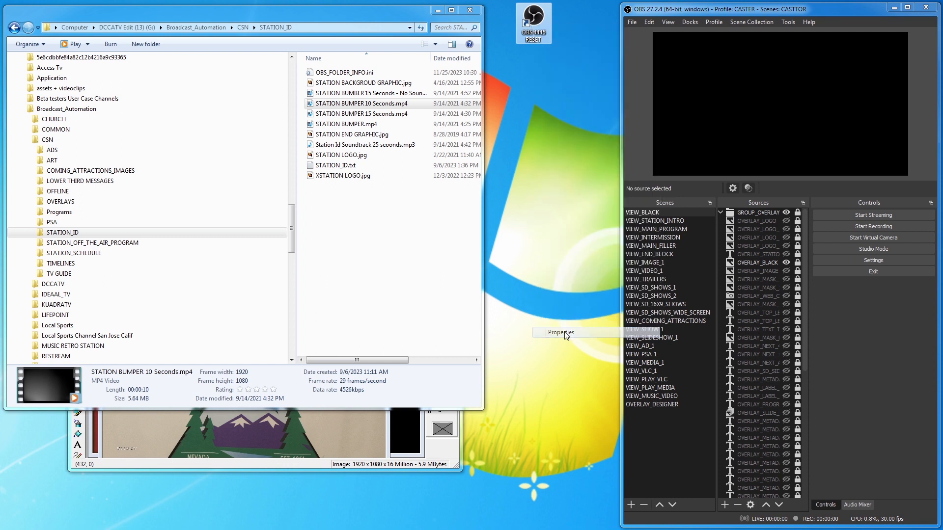
left_click_drag(657, 27, 461, 34)
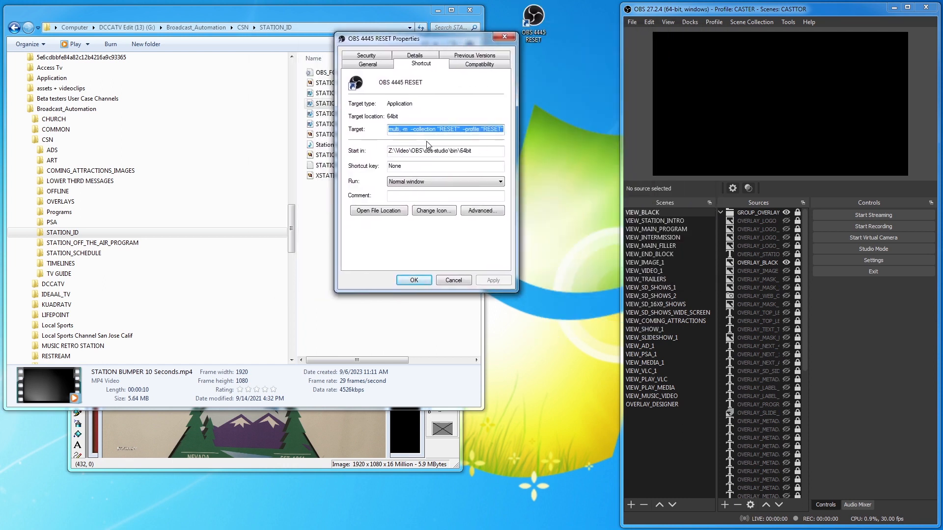
- Examine the multi, collection "RESET" and profile "RESET" arguments in the OBS shortcut's target, and close its properties without saving
left_click(408, 129)
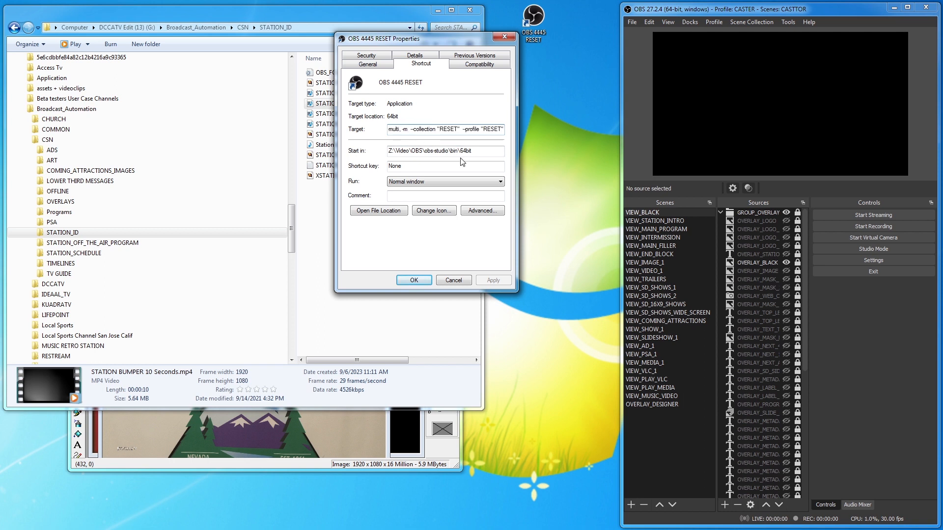
key("Left")
key("Left")
key("Left")
key("Left")
key("Left")
key("Left")
key("Left")
key("Left")
key("Left")
key("Left")
key("Left")
key("Left")
key("Left")
key("Left")
key("Left")
key("Left")
key("Left")
key("Left")
key("Left")
key("Left")
key("Right")
key("Right")
key("Right")
type("ection \"RESET\"")
type("ESET\"")
left_click(453, 281)
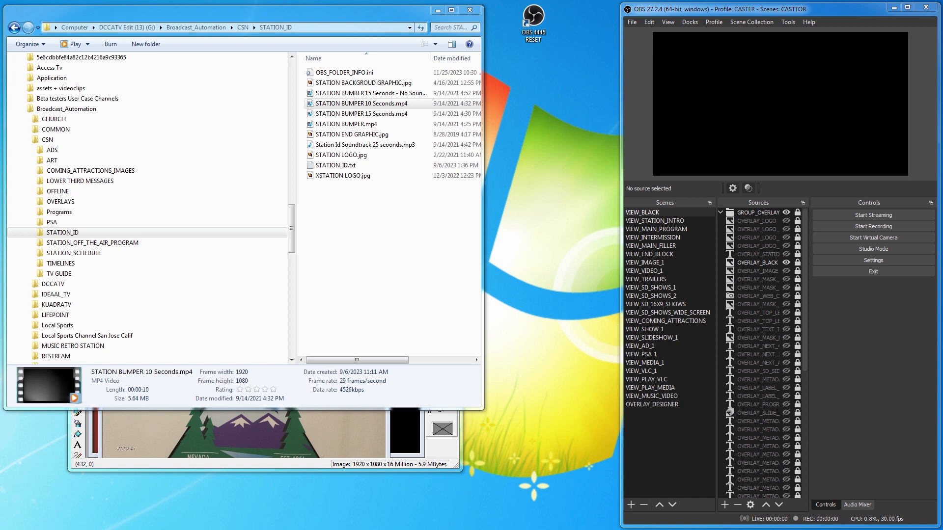
- Bring the CASTTOR G DRIVE shortcut onto this desktop, check the target path in its properties, and close them without saving
left_click_drag(1, 30, 509, 65)
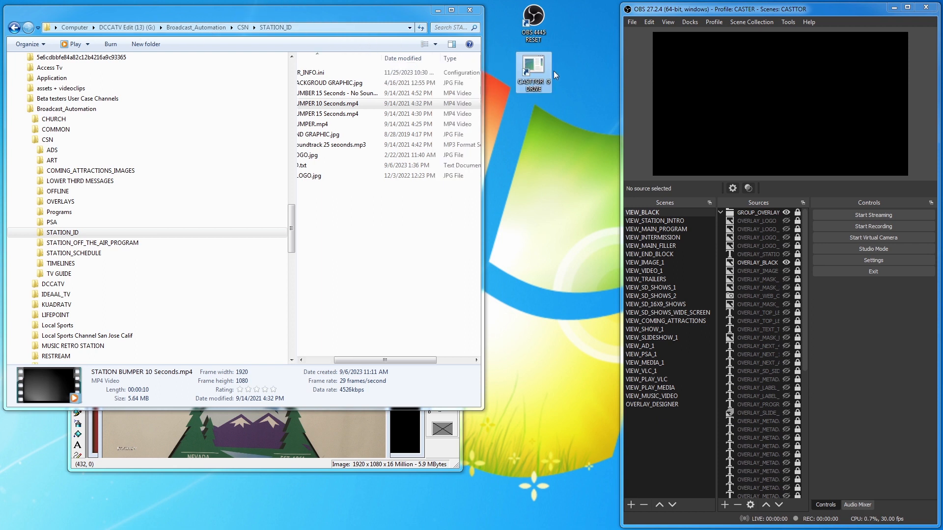
right_click(540, 73)
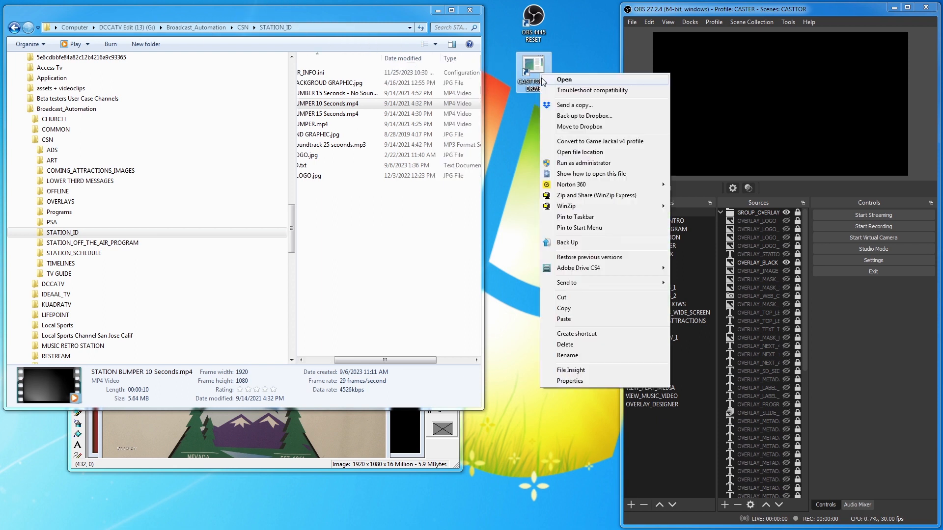
left_click(573, 382)
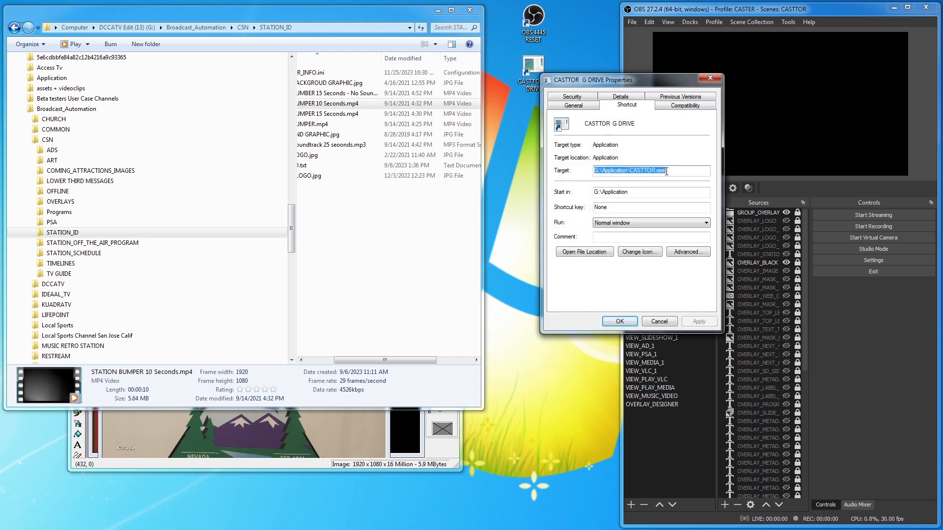
left_click(658, 322)
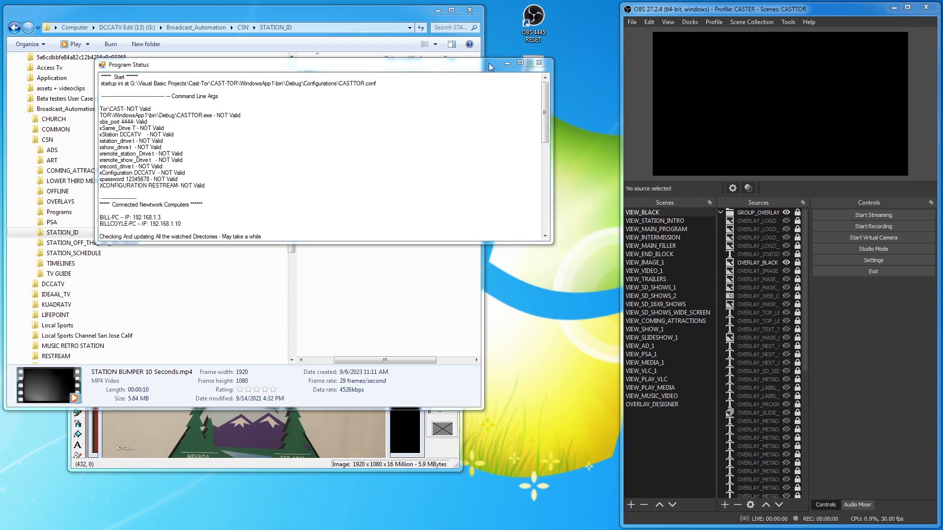
- Move the Program Status window away and view EPG 1 Day - Youtube Format.txt in the CSN station's TV GUIDE folder
left_click_drag(489, 64, 0, 70)
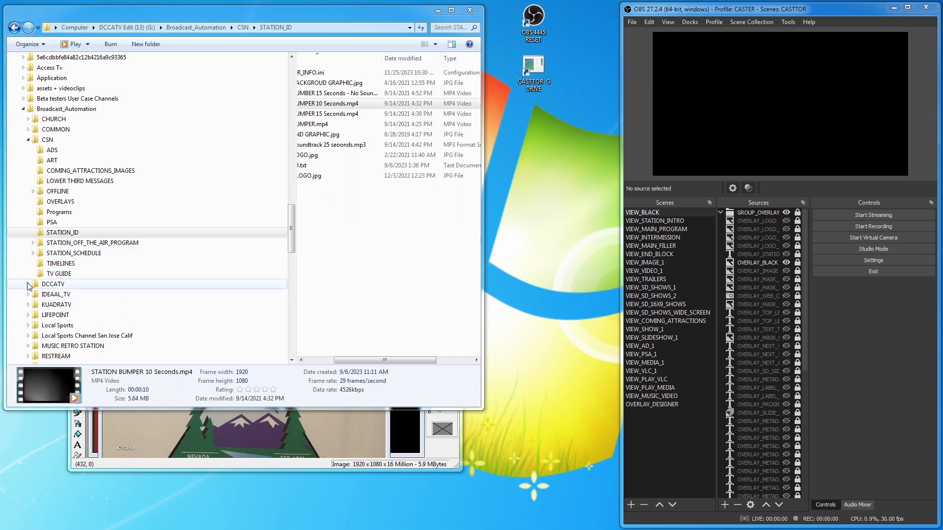
left_click(59, 274)
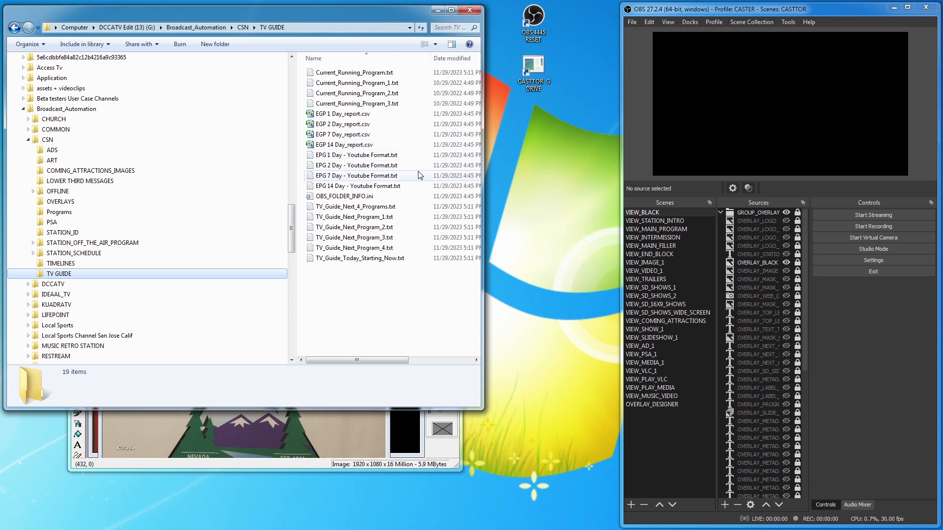
left_click_drag(482, 113, 620, 129)
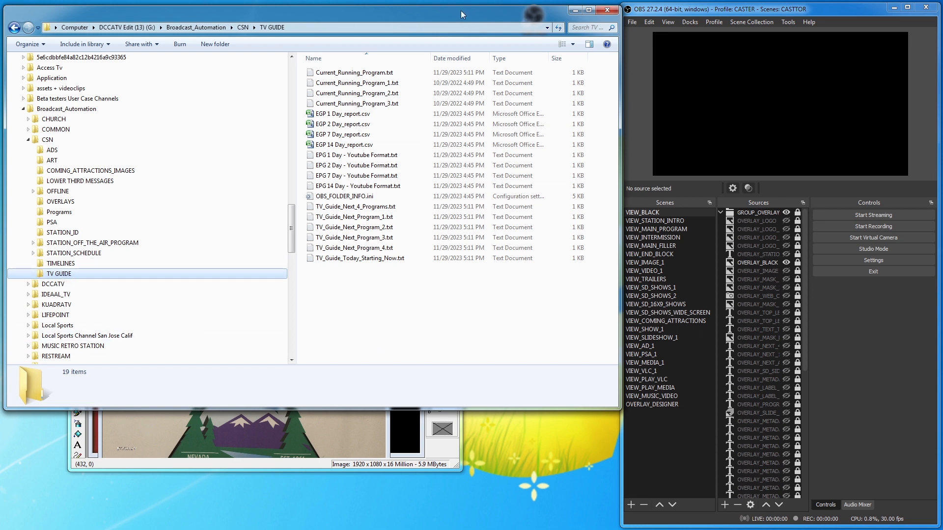
double_click(356, 155)
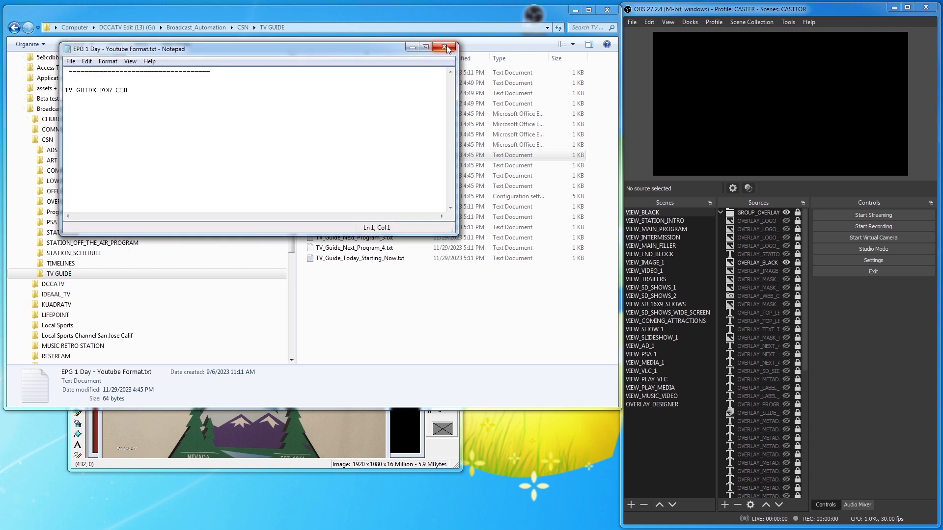
left_click(445, 47)
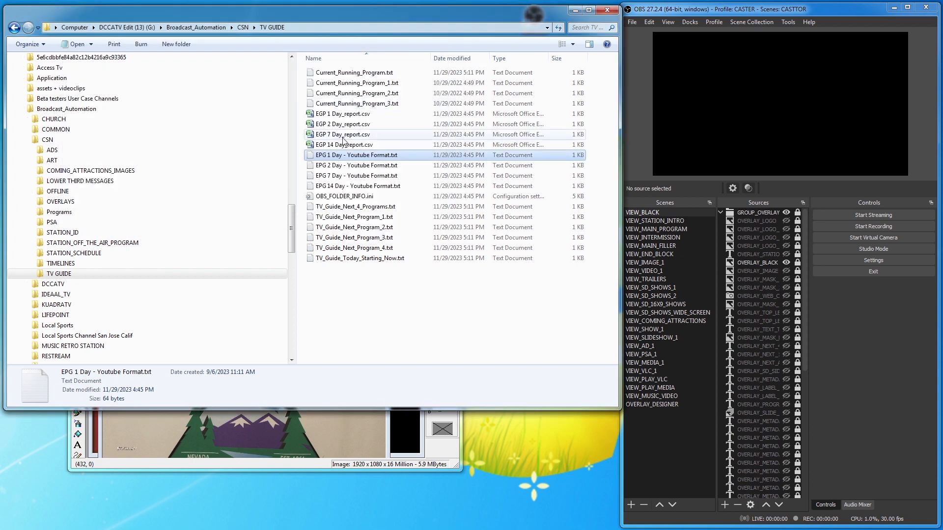
- Switch from the CSN folder to the DCCATV station's TV GUIDE folder and sort its files by type
left_click(28, 139)
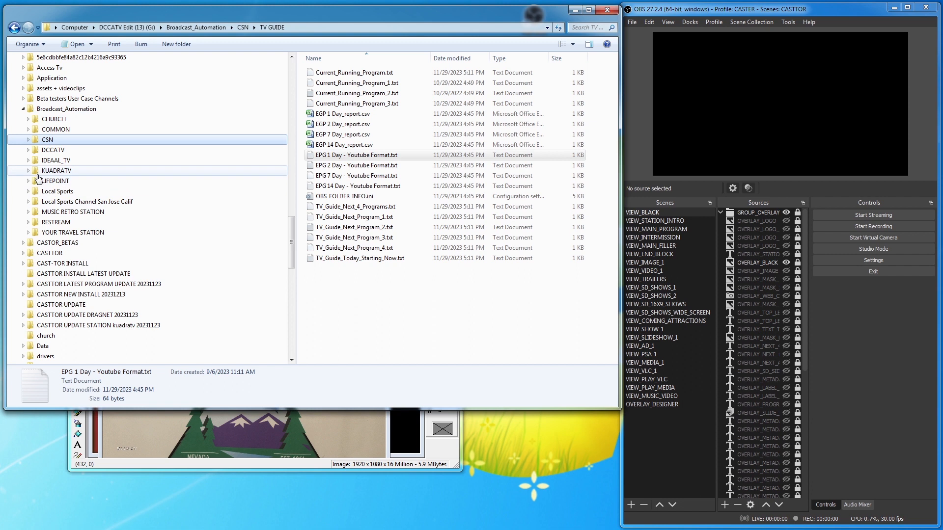
left_click(28, 150)
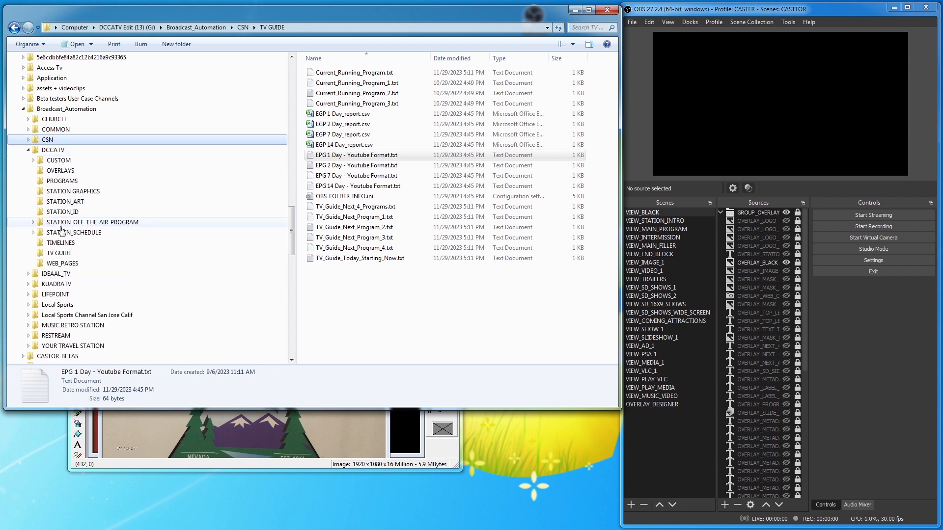
left_click(62, 243)
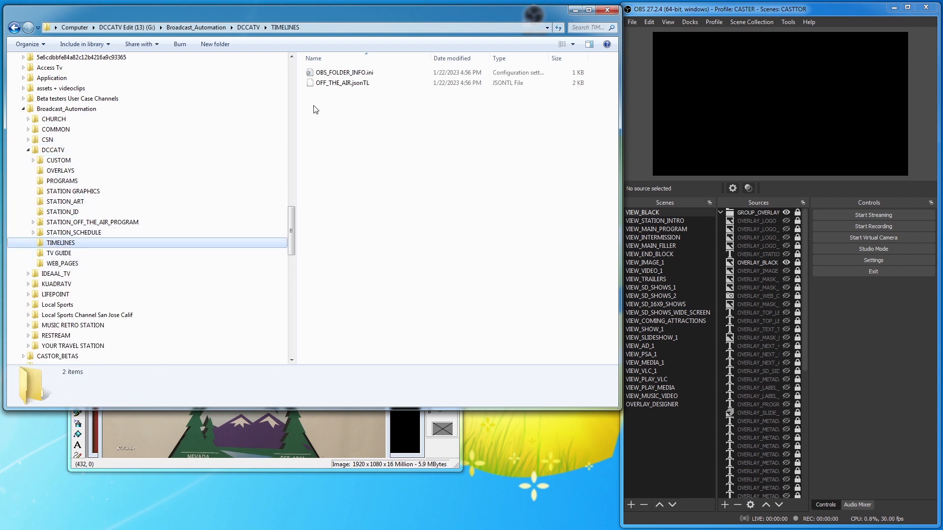
left_click(67, 254)
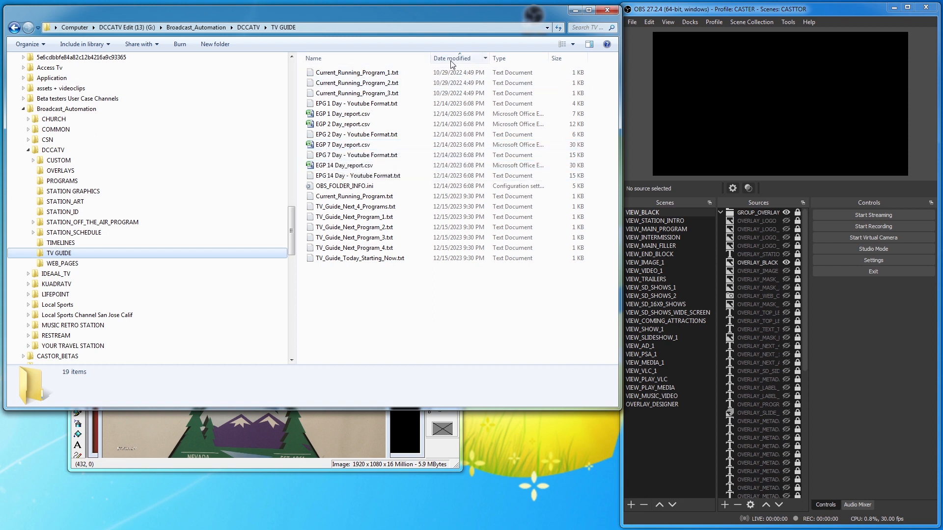
left_click(497, 60)
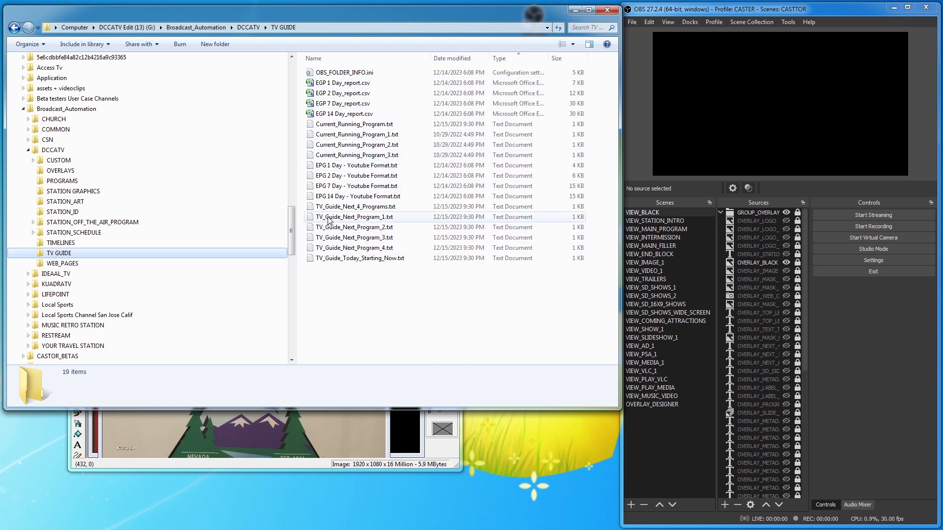
- Read EPG 1 Day - Youtube Format.txt and EPG 2 Day - Youtube Format.txt for DCCATV, closing each file after viewing
double_click(326, 167)
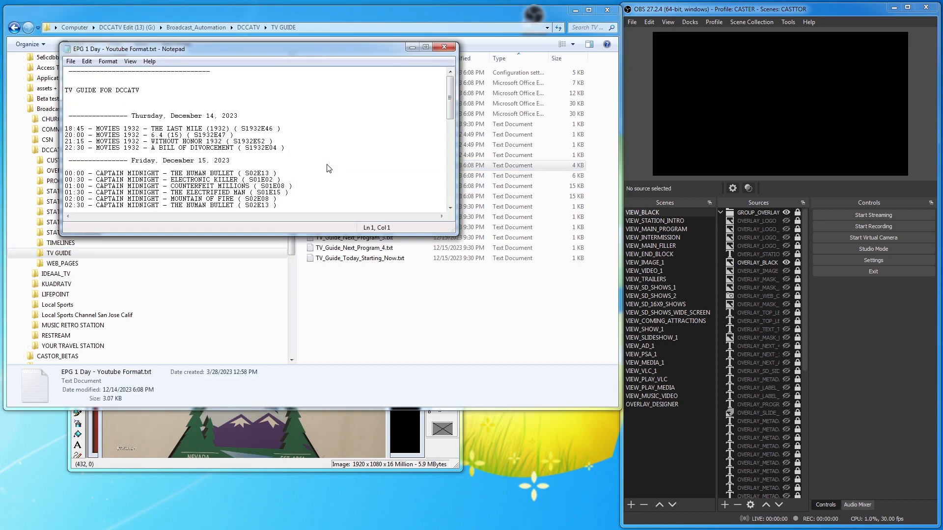
mouse_move(450, 111)
left_mouse_down()
mouse_move(455, 154)
mouse_move(454, 107)
left_mouse_up()
left_click(445, 47)
double_click(374, 175)
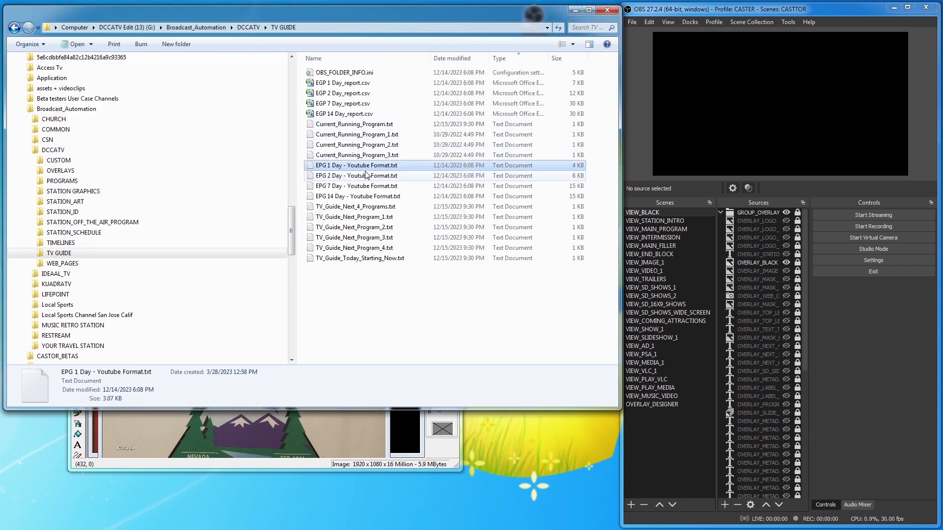
left_click_drag(451, 90, 461, 63)
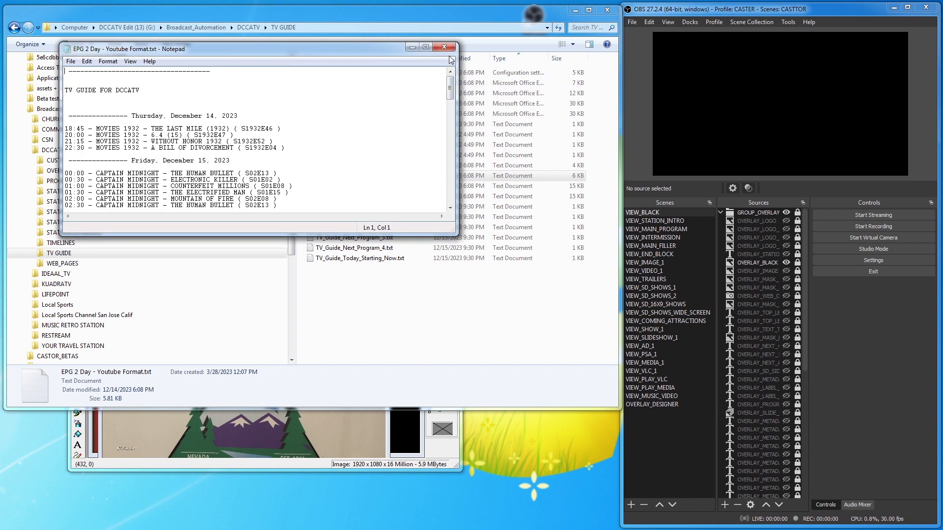
left_click(443, 48)
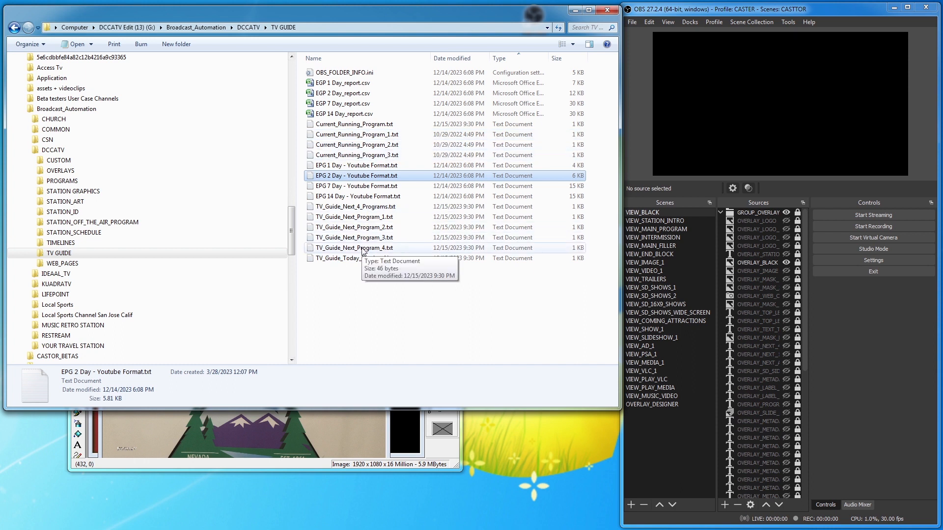
- View EGP 1 Day_report.csv in Excel with its Date column widened to fit, and close it without saving
double_click(349, 83)
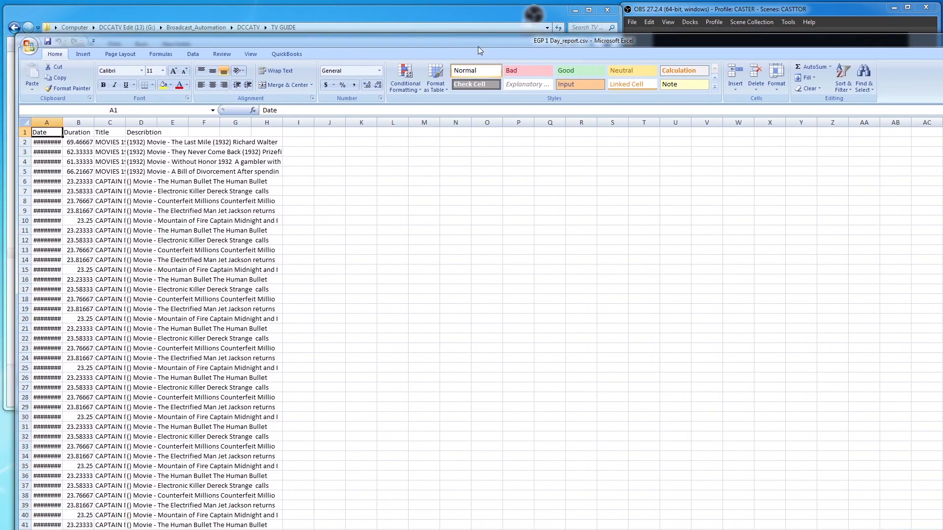
double_click(62, 122)
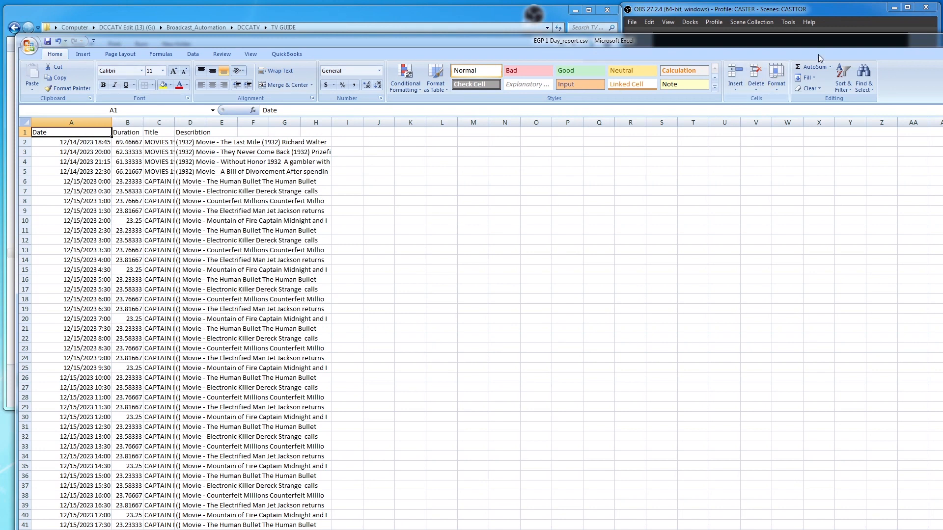
mouse_move(889, 41)
left_mouse_down()
mouse_move(861, 35)
mouse_move(878, 36)
left_mouse_up()
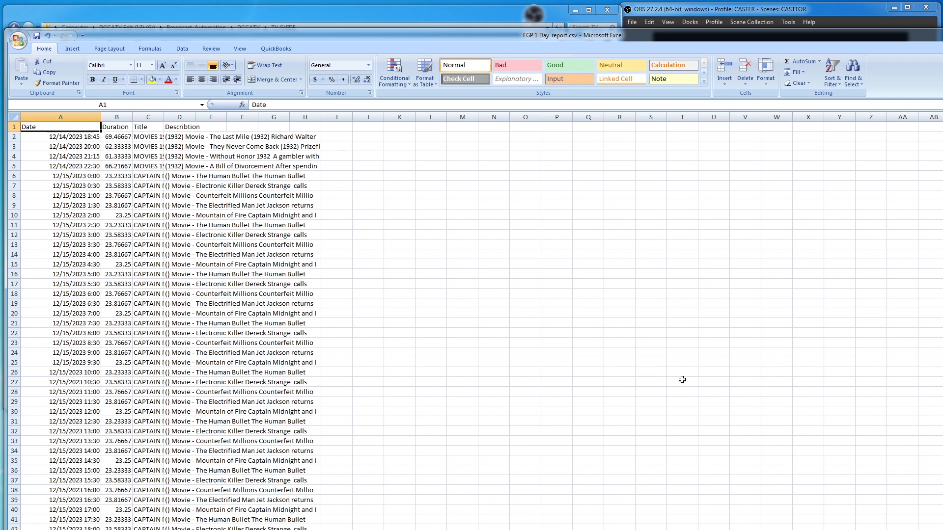
left_click_drag(896, 40, 730, 43)
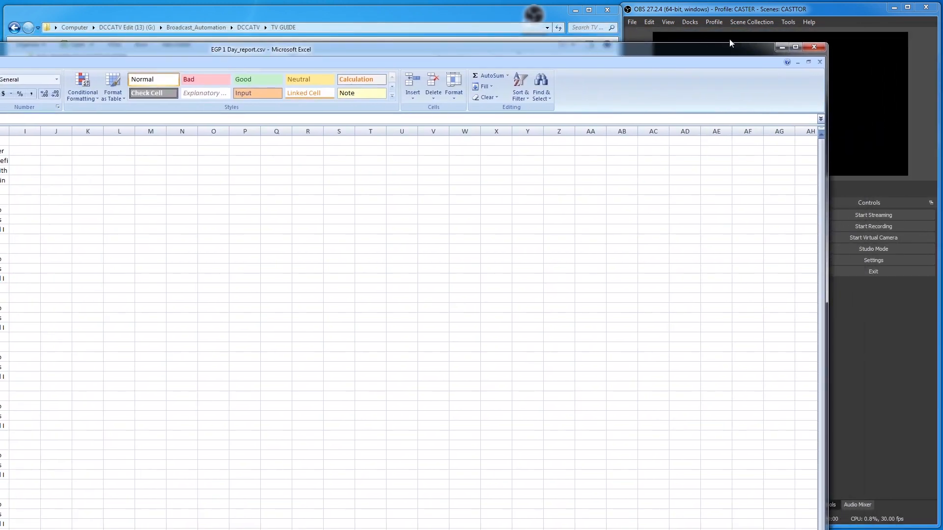
left_click(814, 46)
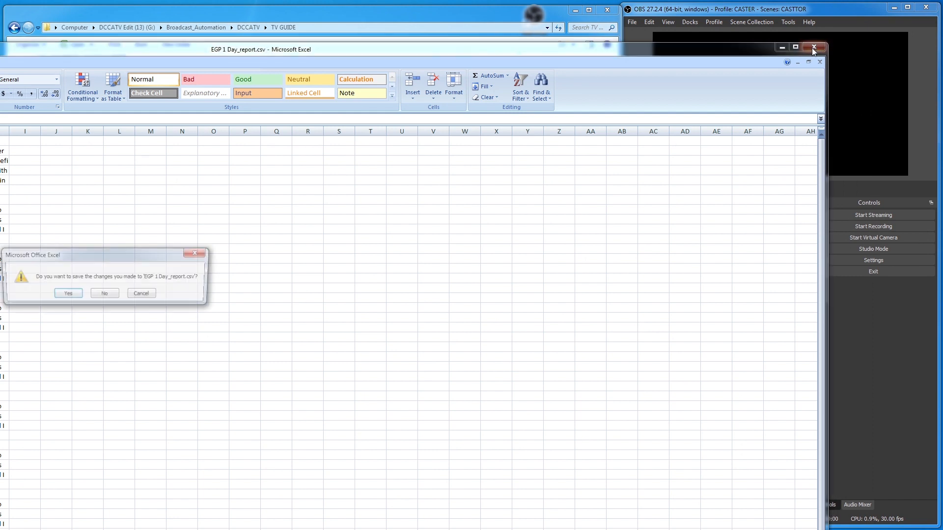
left_click(105, 295)
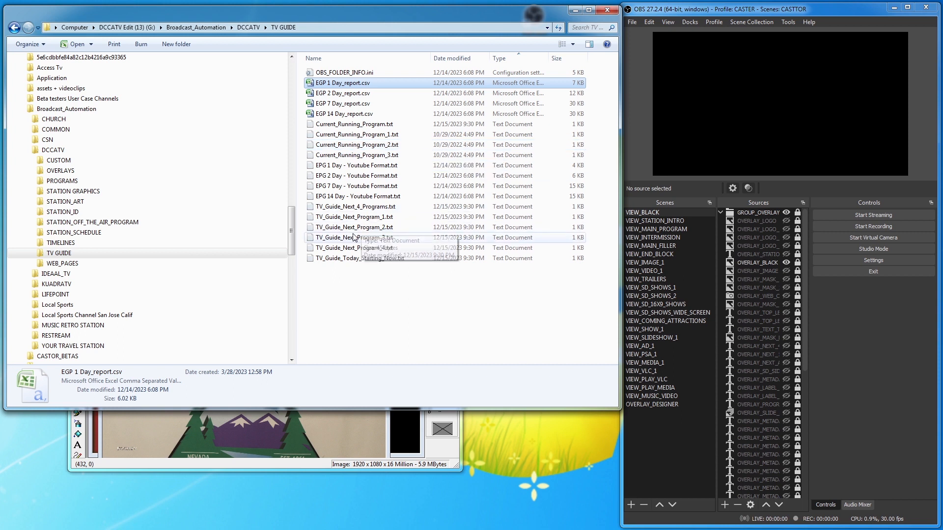
- Read the upcoming programs in DCCATV's TV_Guide_Next_4_Programs.txt and close the file
double_click(355, 207)
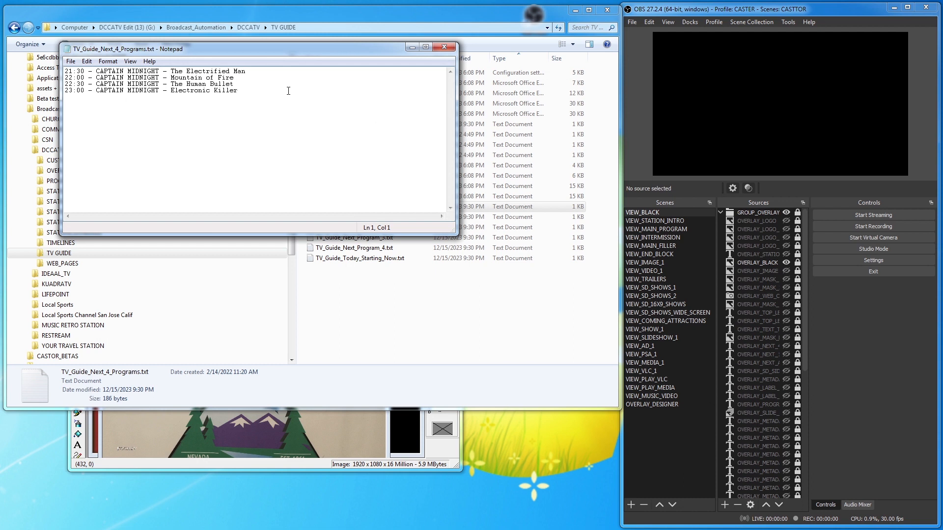
left_click(444, 45)
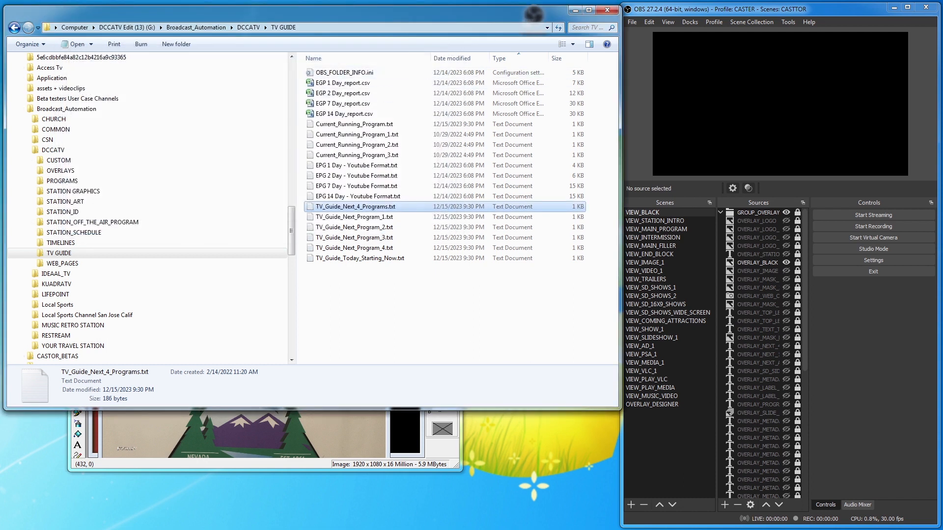
left_click_drag(89, 181, 0, 147)
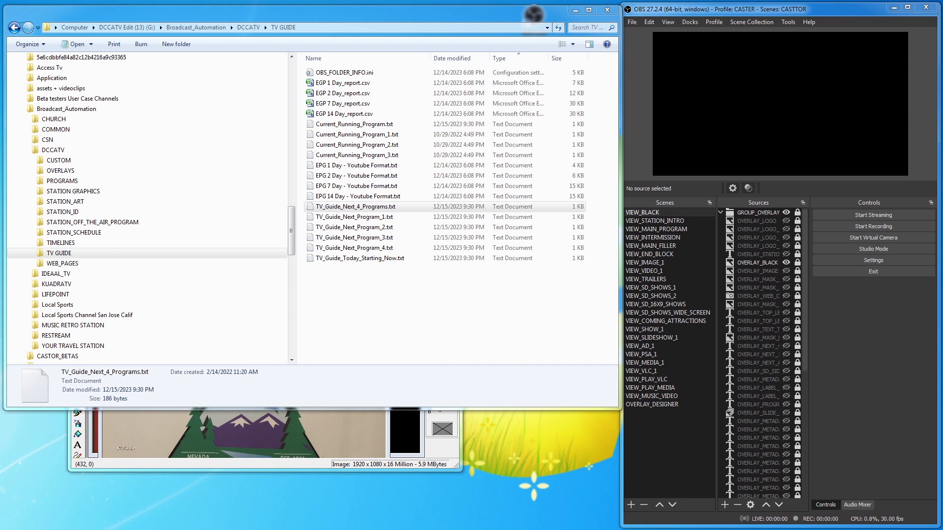
- Bring Run Control onto this desktop, disallow streaming, and run the DCCATV station briefly before stopping it and moving the window away
left_click_drag(940, 162, 375, 7)
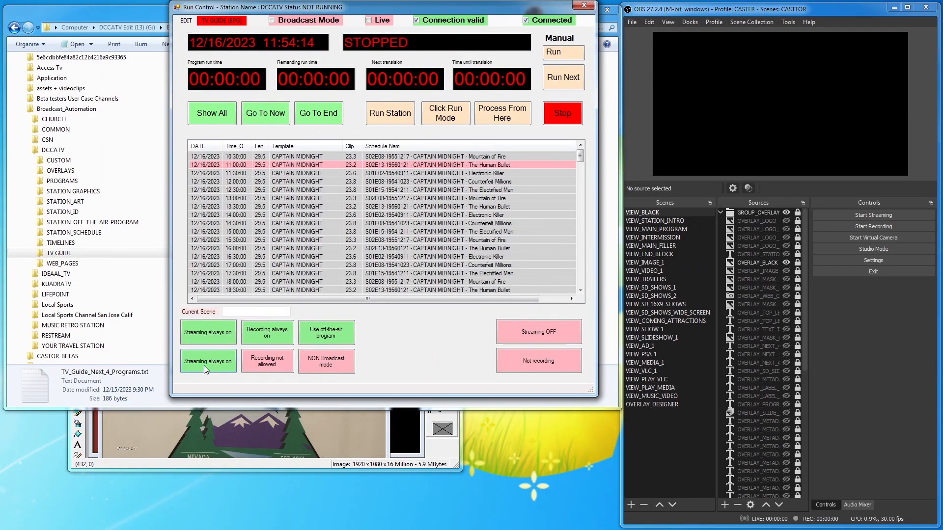
left_click(204, 366)
left_click(391, 114)
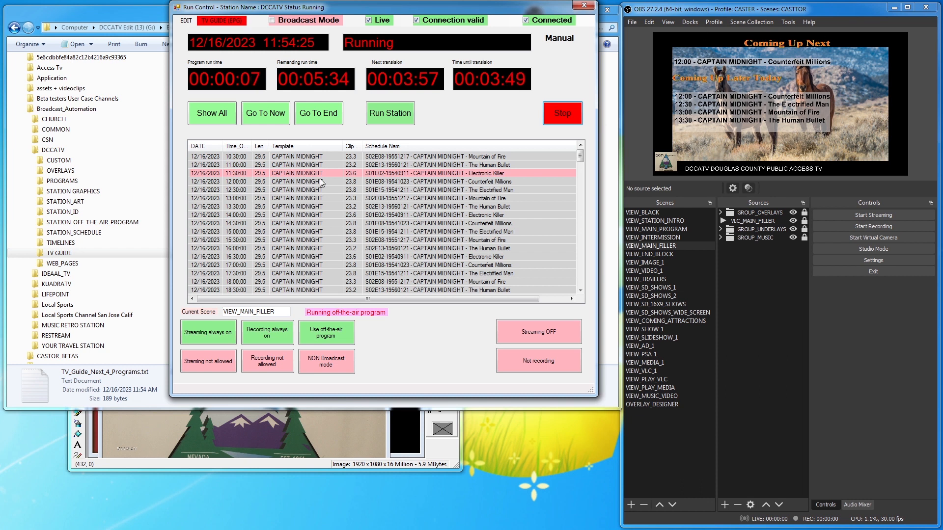
left_click(560, 117)
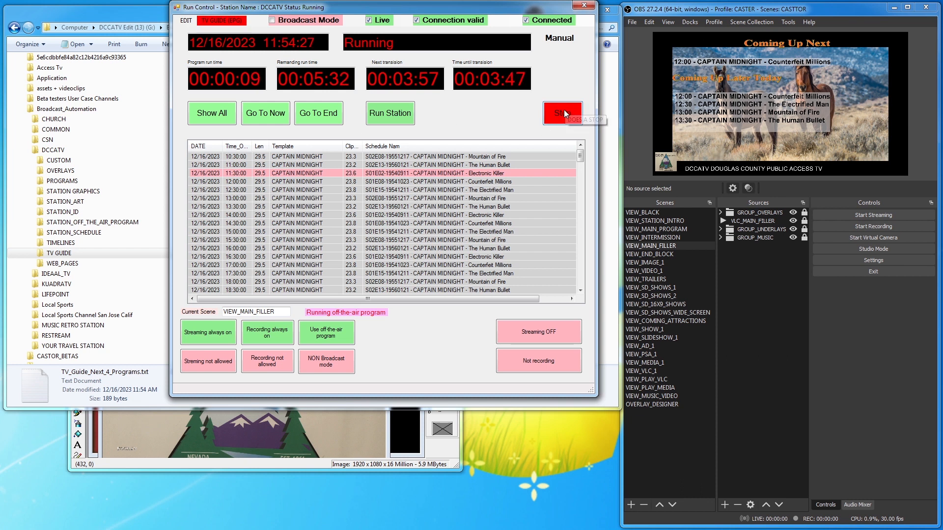
left_click_drag(540, 7, 512, 7)
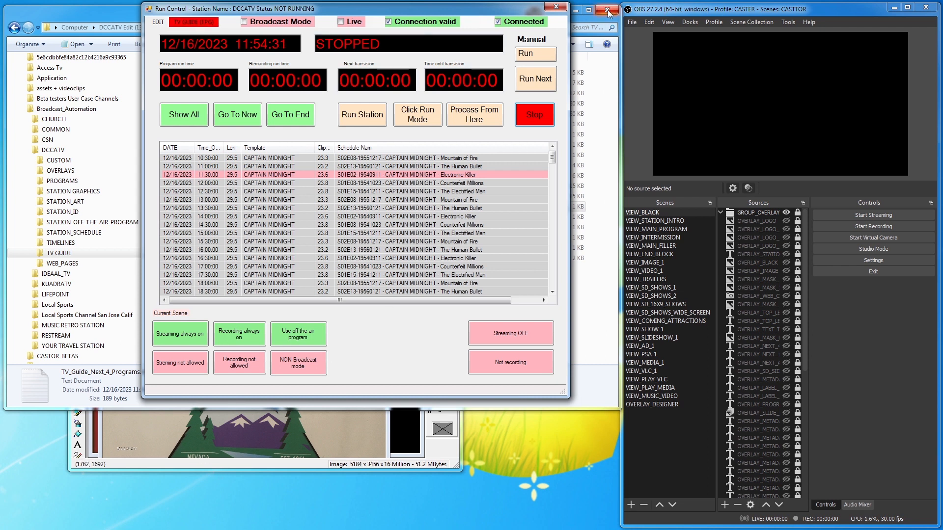
left_click_drag(511, 6, 0, 36)
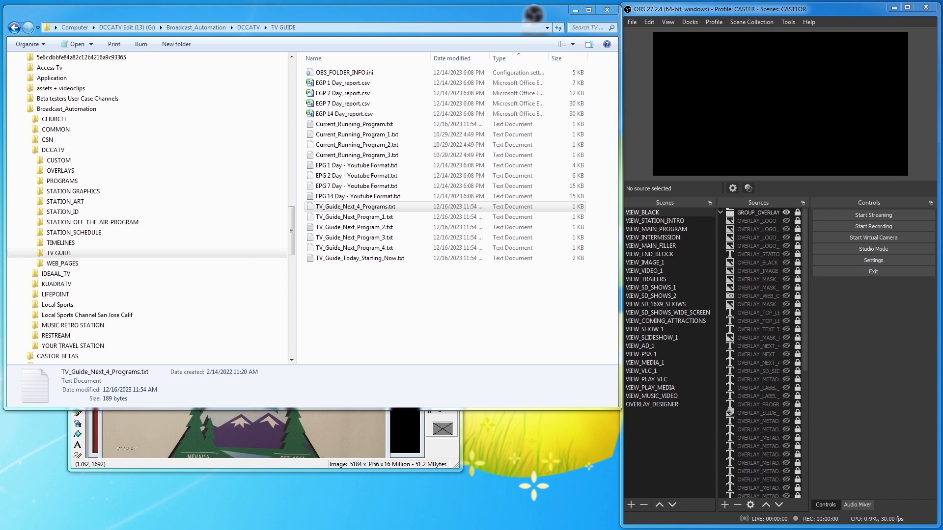
- Bring Run Control back, process the schedule from the 11:30 CAPTAIN MIDNIGHT - Electronic Killer entry, and stop playback
key("alt+Tab")
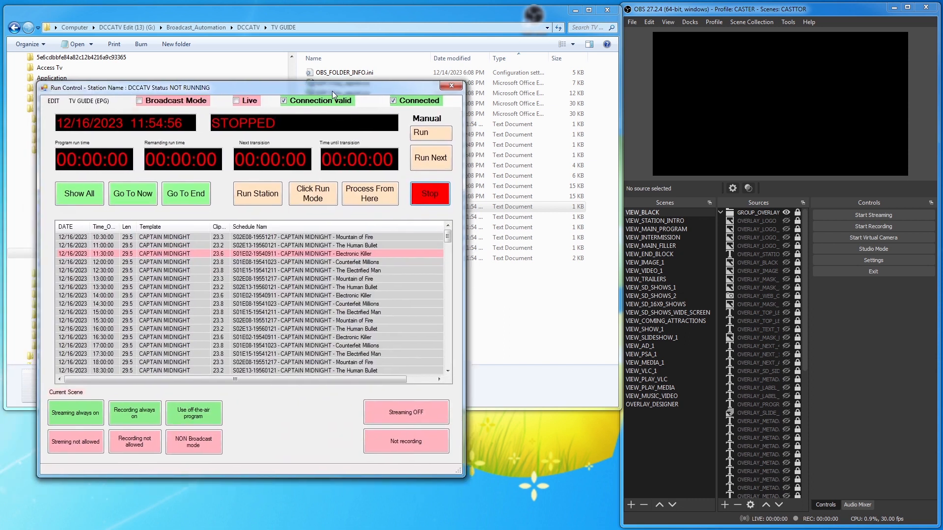
left_click(369, 188)
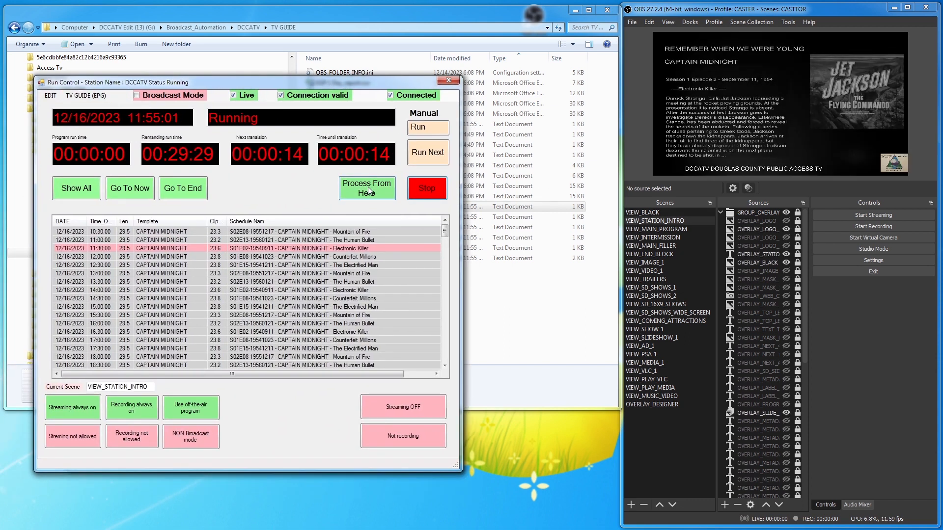
left_click(427, 199)
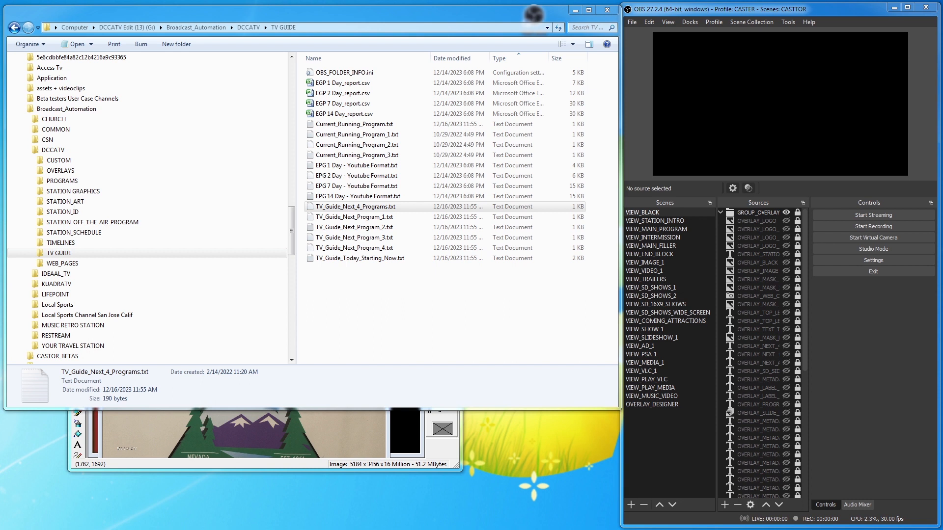
- Replace the folder window with the Program Schedule Editor and check the asset paths of the SD_STANDARD_SCREEN overlay
left_click_drag(455, 15, 0, 12)
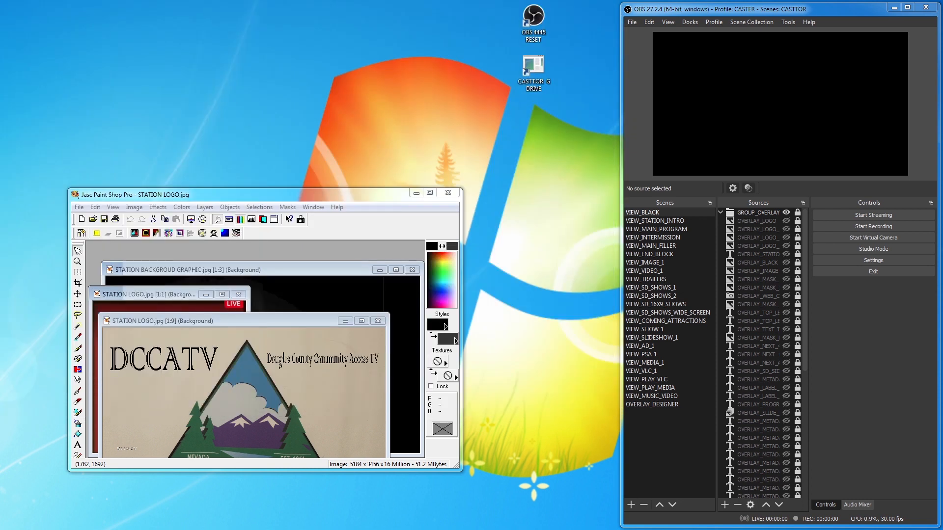
left_click_drag(0, 265, 437, 23)
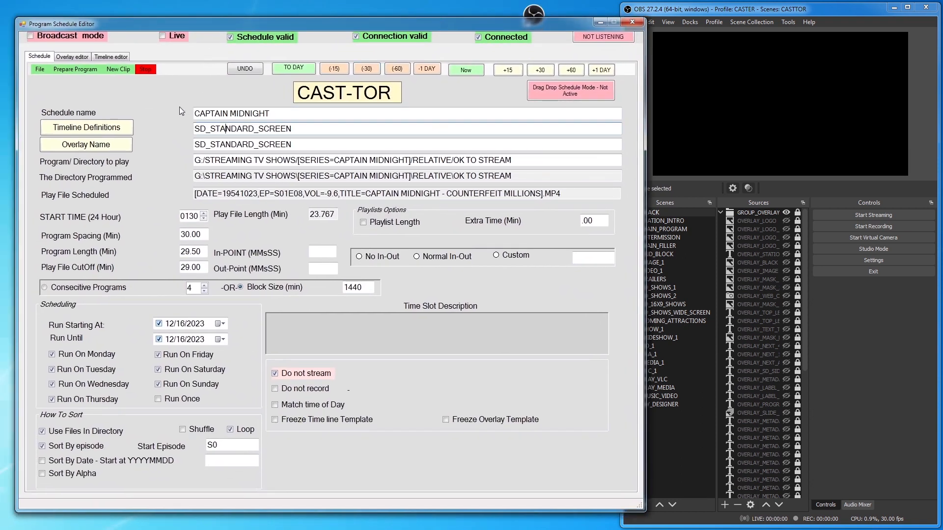
left_click(79, 57)
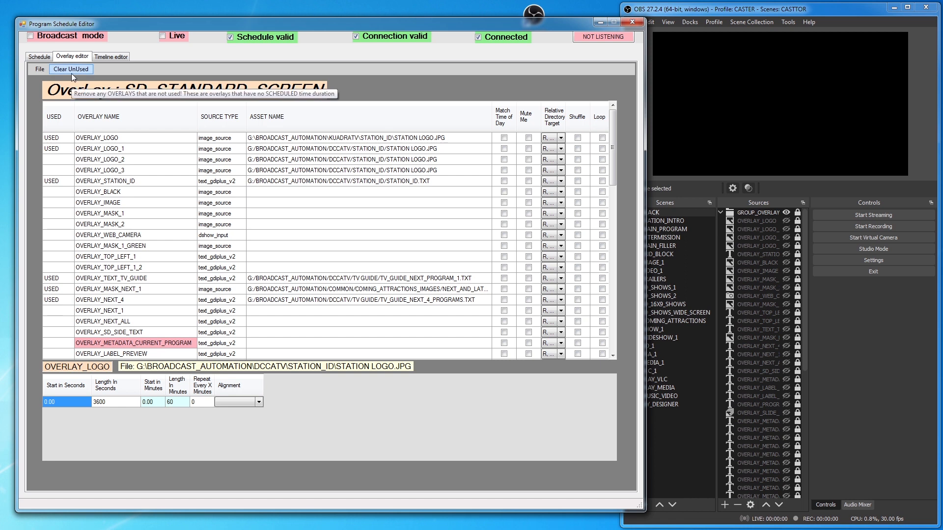
left_click(38, 57)
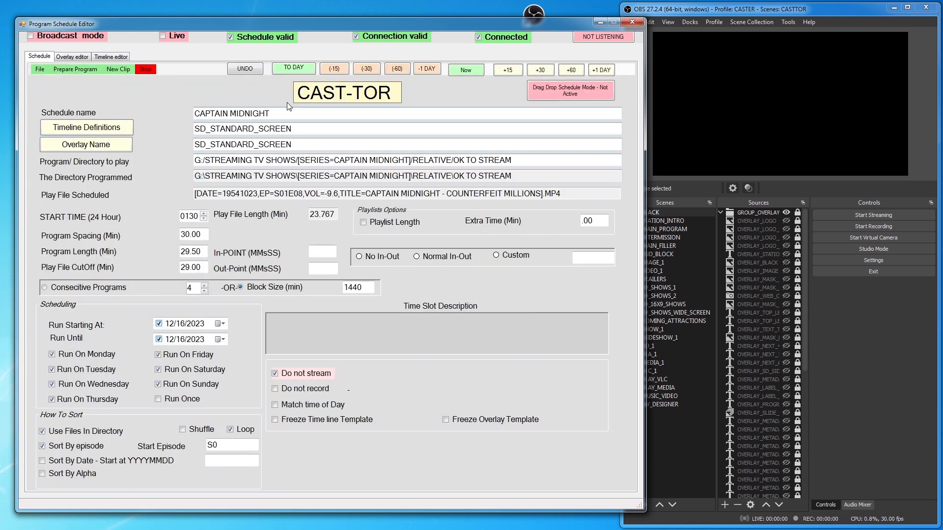
- Switch Freeze Time line Template on and back off for CAPTAIN MIDNIGHT, and move the schedule editor off this desktop
left_click(276, 420)
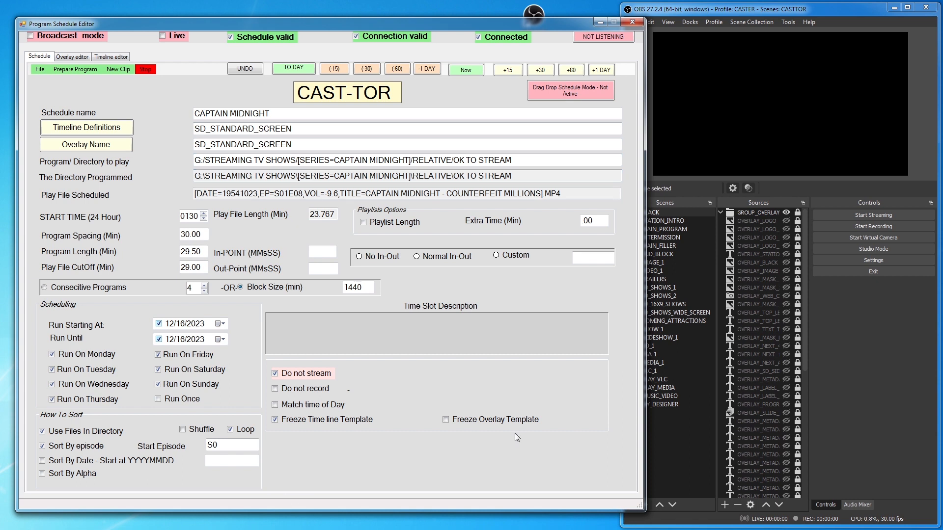
left_click(275, 420)
left_click_drag(574, 21, 543, 13)
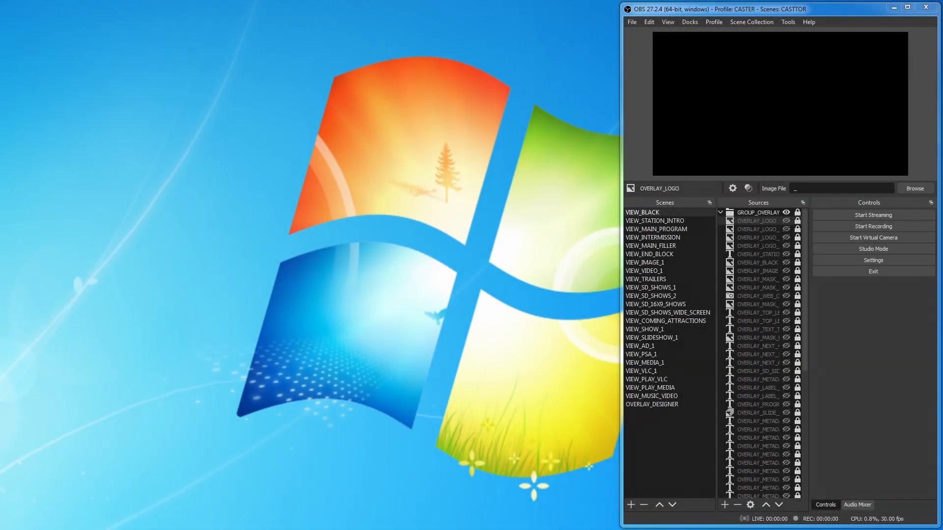
- Bring the schedule editor back and set the OVERLAY_LOGO alignment to G in the SD_STANDARD_SCREEN overlay
left_click_drag(0, 84, 147, 8)
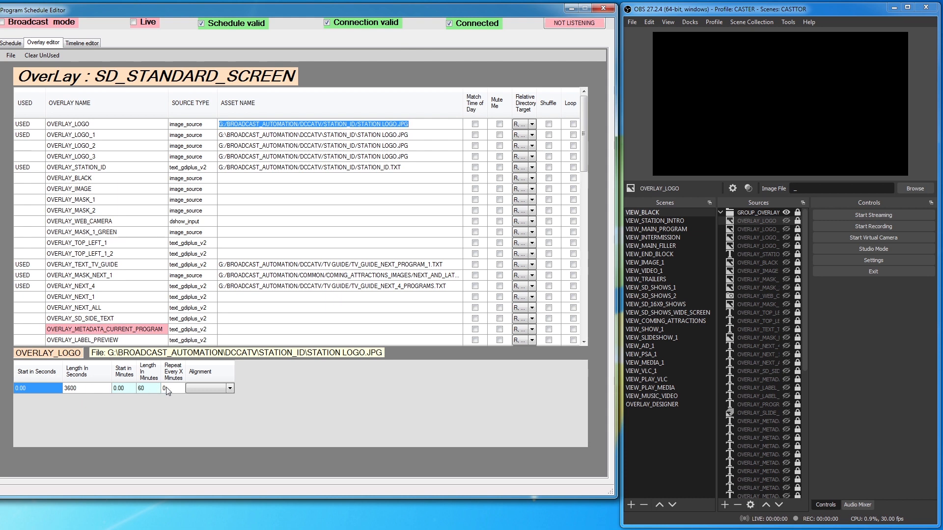
left_click(209, 388)
type("G")
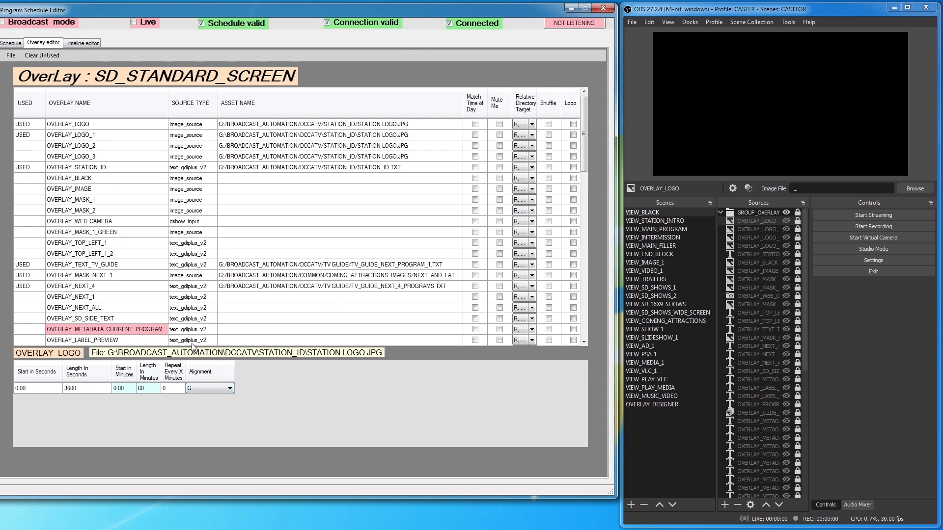
key("Tab")
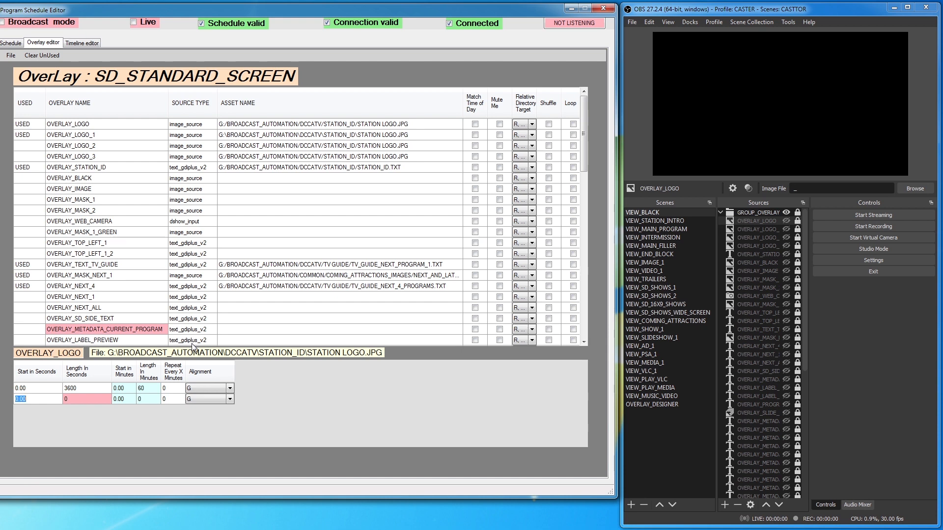
- Play the scheduled CAPTAIN MIDNIGHT - Mountain of Fire episode and clear the schedule editor from this desktop
left_click(11, 43)
left_click(50, 56)
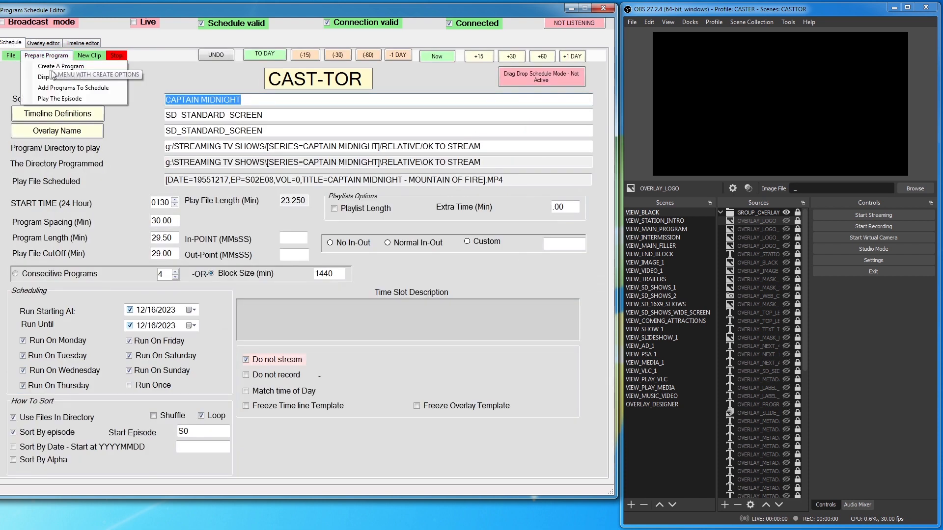
left_click(52, 99)
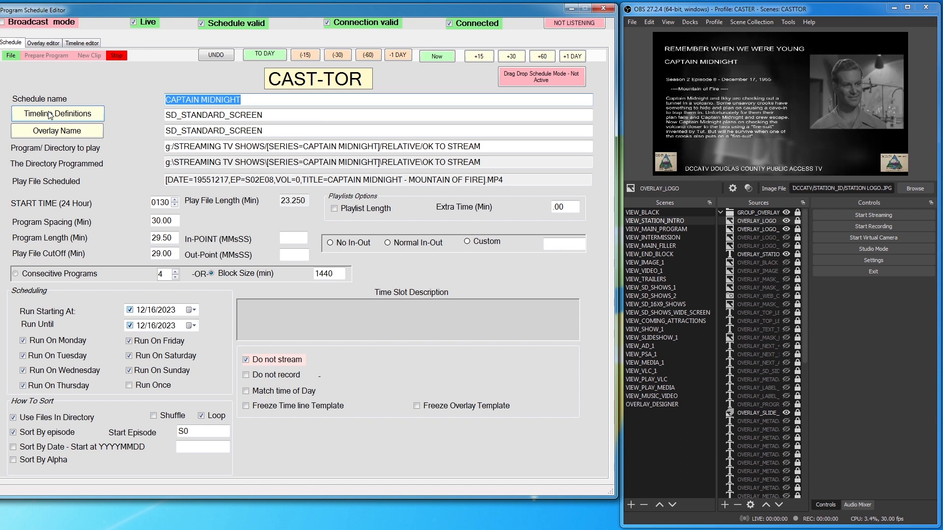
left_click(604, 8)
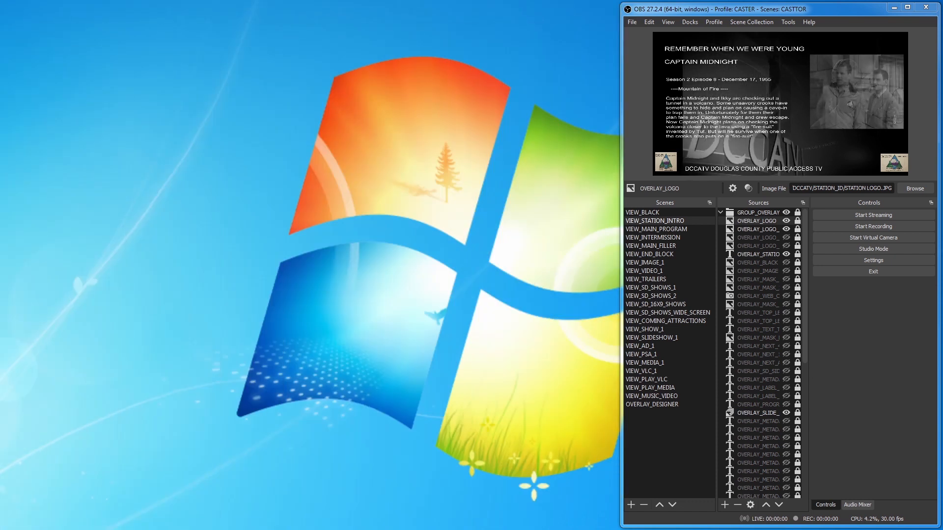